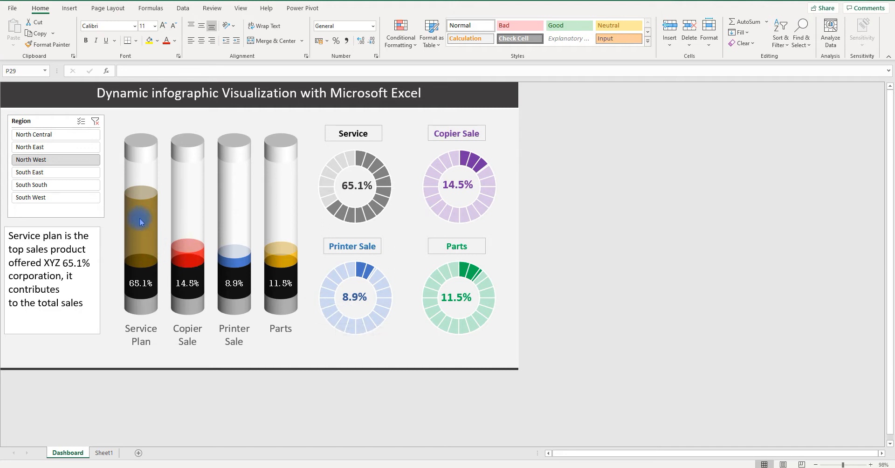
Filter the dashboard by North Central, South East, South South and South West in turn to examine how its charts respond
mouse_move(138, 178)
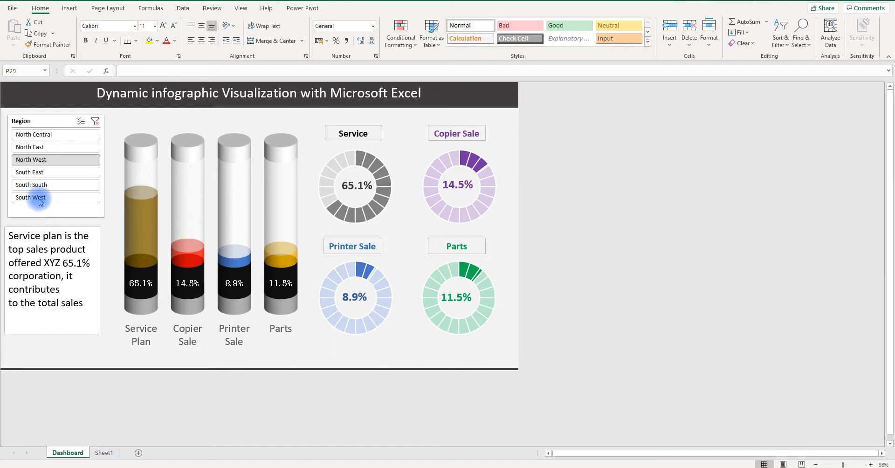
click(47, 136)
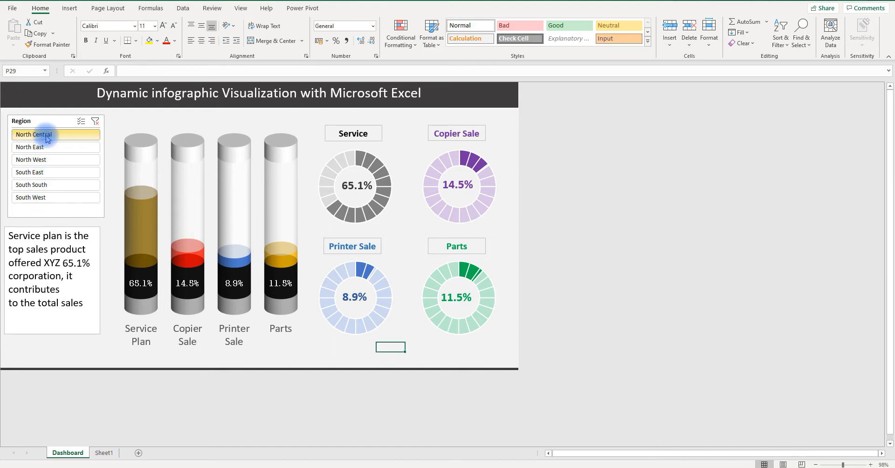
click(48, 176)
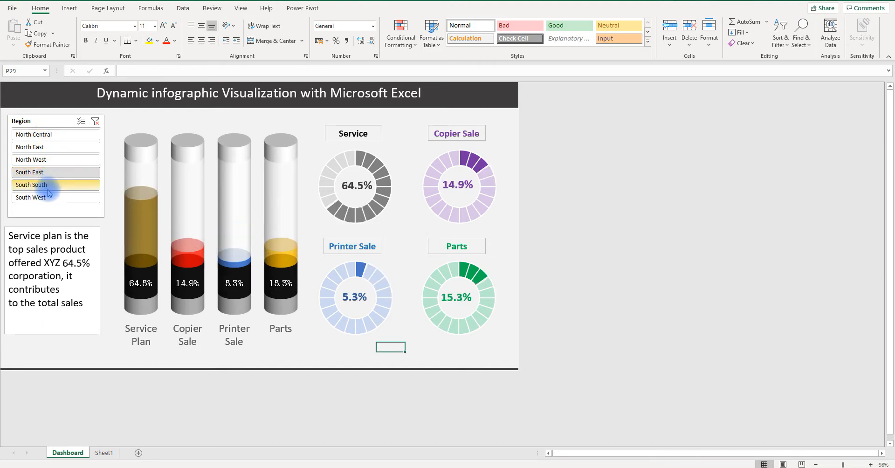
click(48, 186)
click(48, 198)
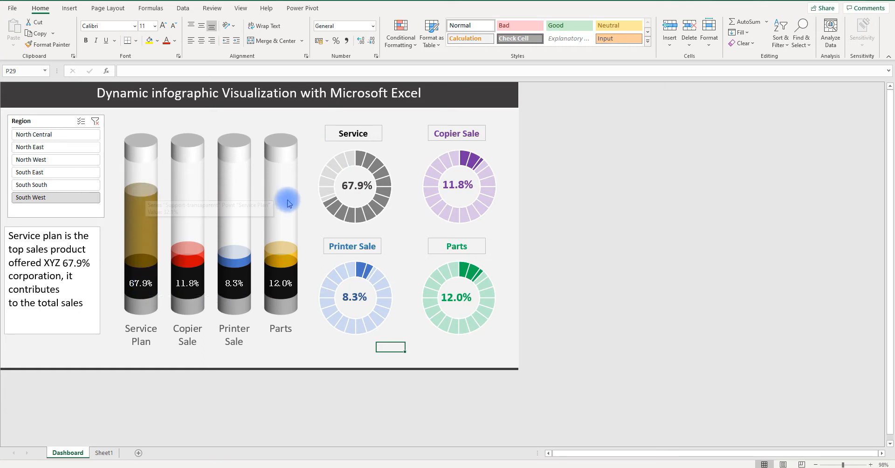
Create a PivotTable from the workbook's Data Model at cell A2 of Sheet1
click(104, 454)
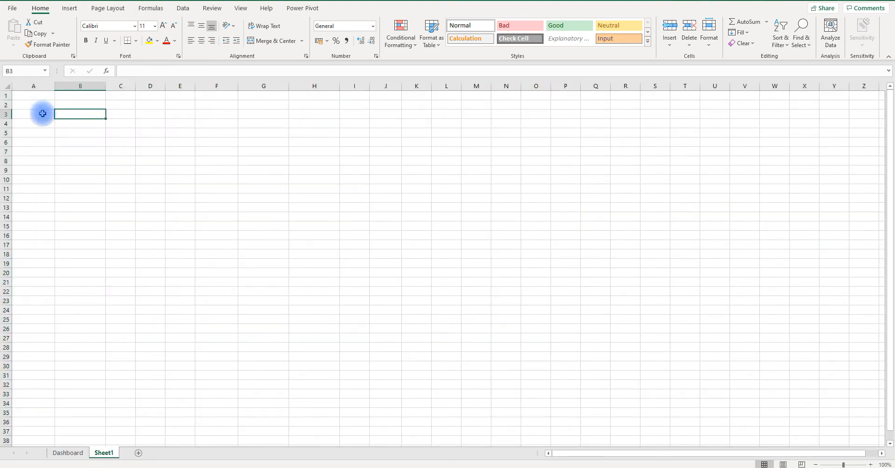
click(34, 104)
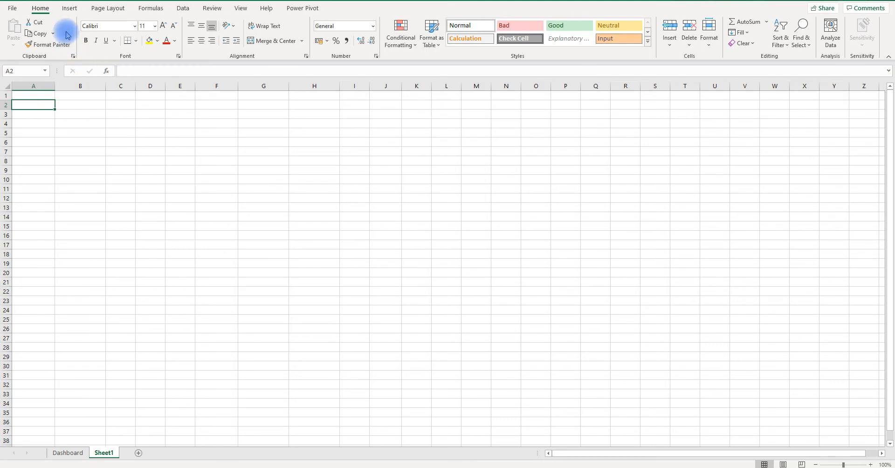
click(68, 9)
click(19, 31)
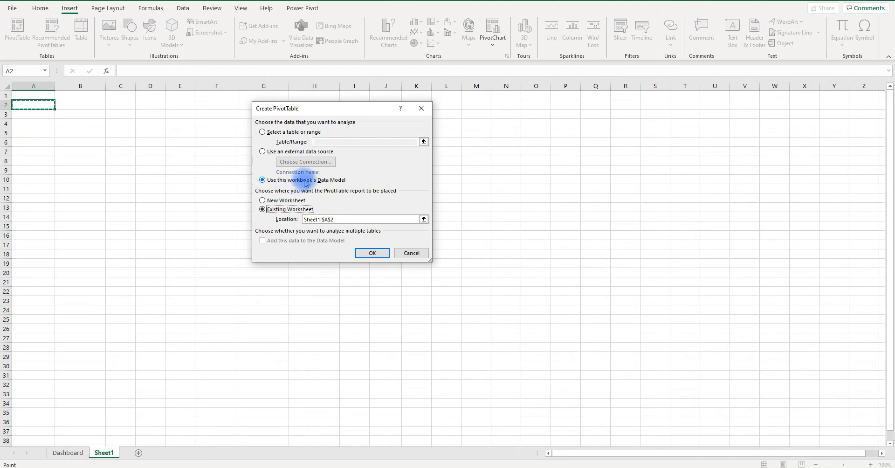
click(372, 253)
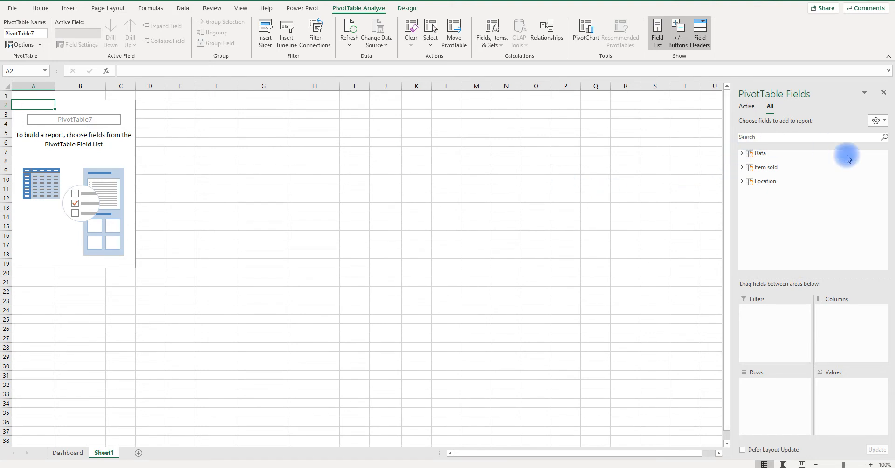
Summarise Revenue from the Data table as values, with Items Sold from the Item sold table as rows
click(742, 155)
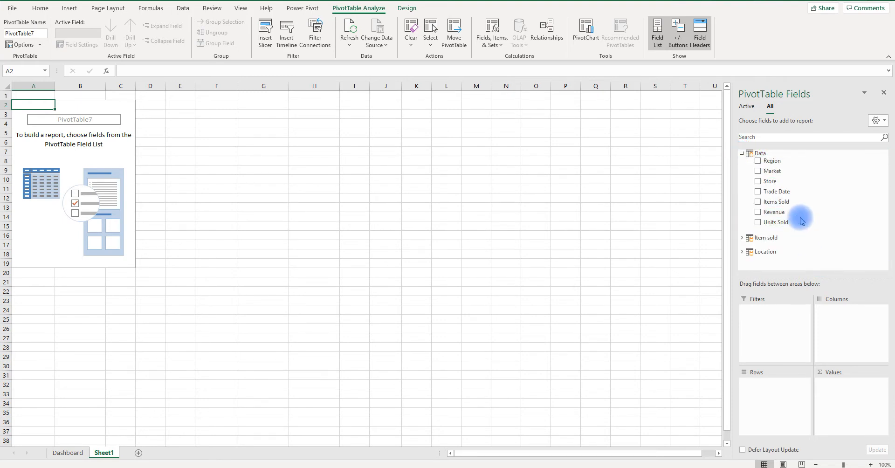
drag(795, 211, 849, 400)
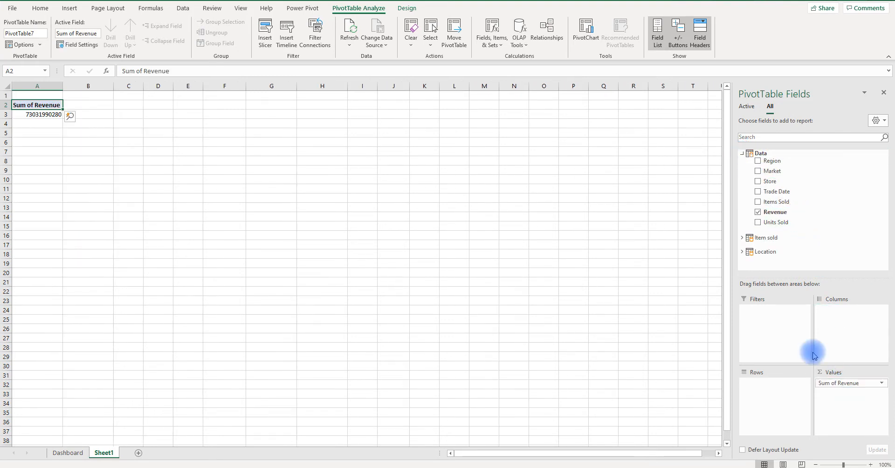
click(742, 238)
drag(785, 247, 785, 390)
Format the PivotTable's revenue figures in B3:B7 with thousands separators and no decimal places
click(99, 115)
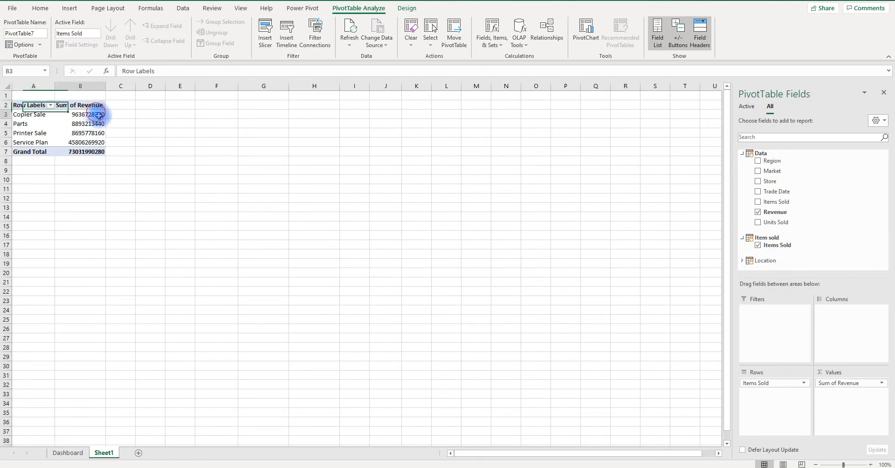
drag(99, 115, 100, 151)
click(40, 8)
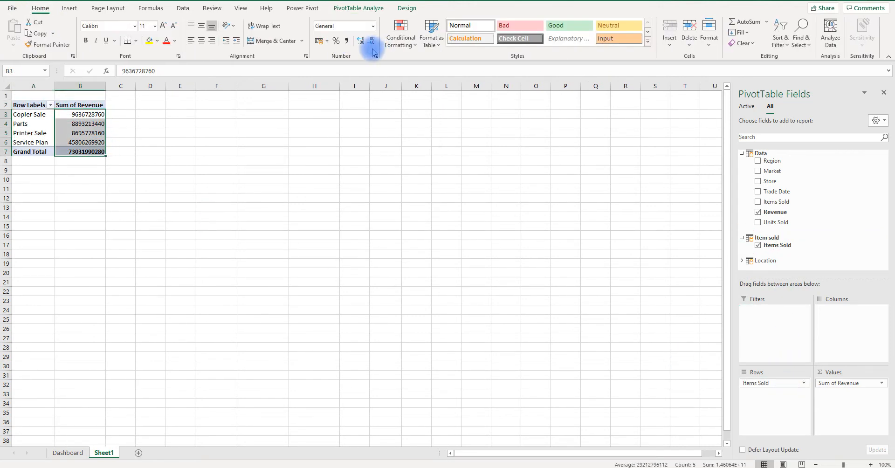
click(348, 42)
click(370, 42)
click(370, 42)
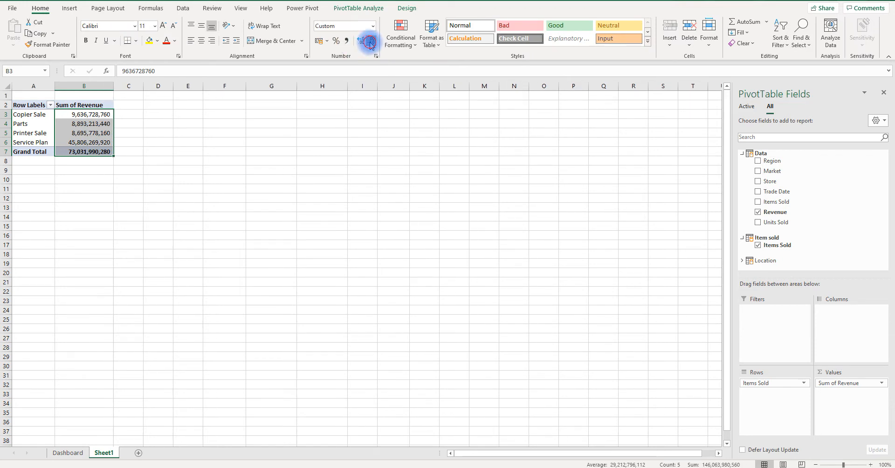
Sort the PivotTable's items by Sum of Revenue from largest to smallest
click(80, 117)
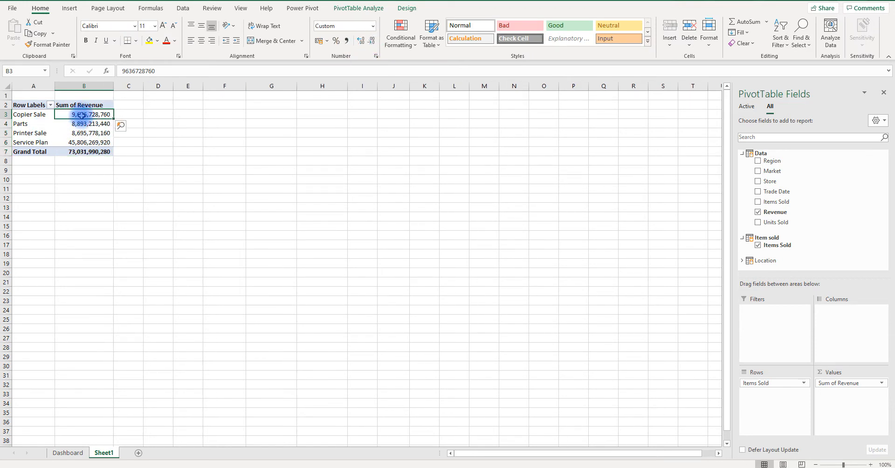
right_click(82, 115)
mouse_move(138, 234)
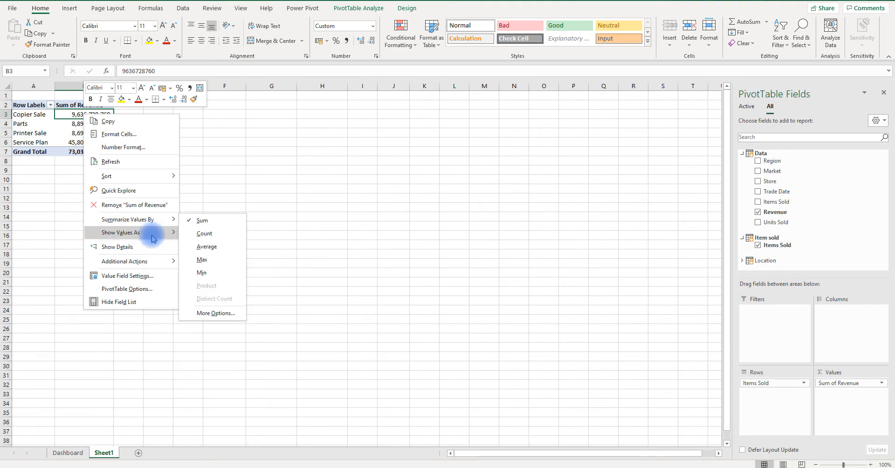
mouse_move(172, 176)
click(209, 189)
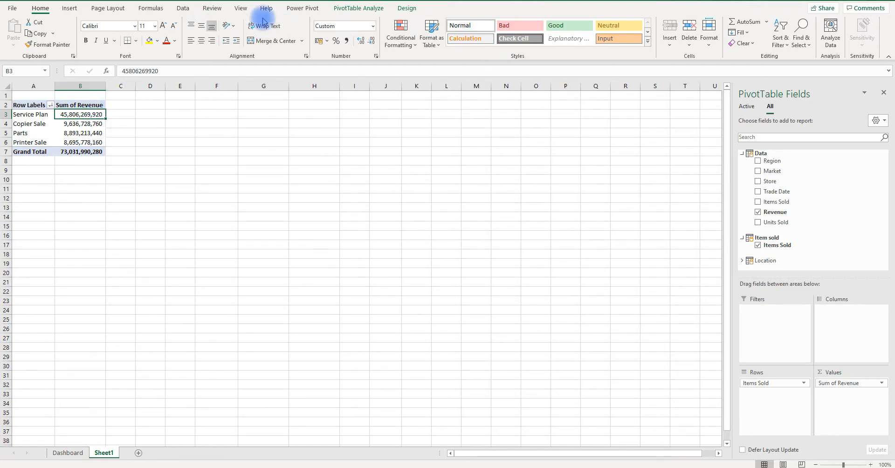
Insert a slicer for the PivotTable on the Region field of the Location table
click(368, 8)
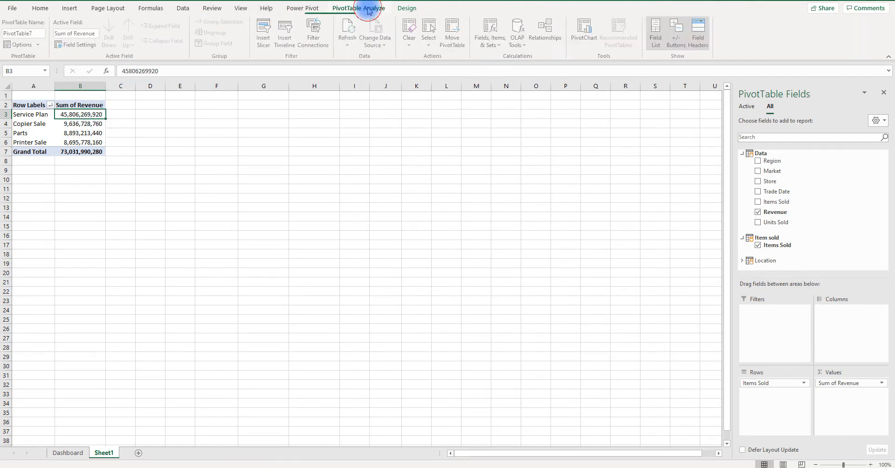
click(404, 11)
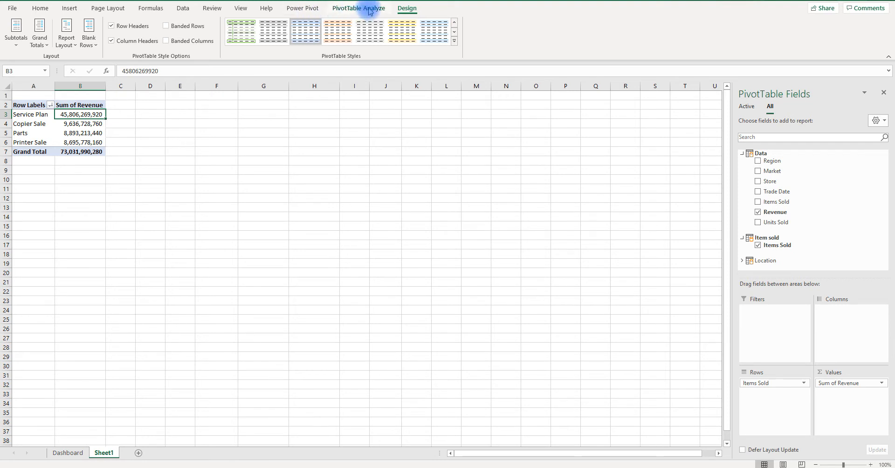
click(70, 8)
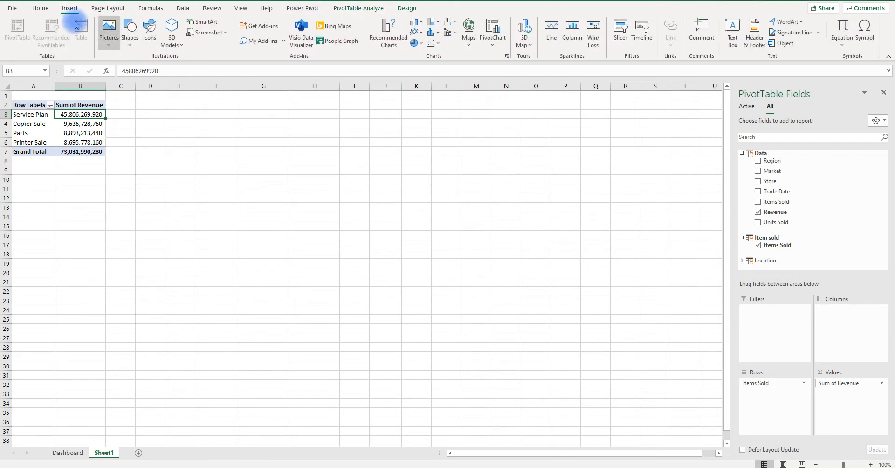
click(620, 32)
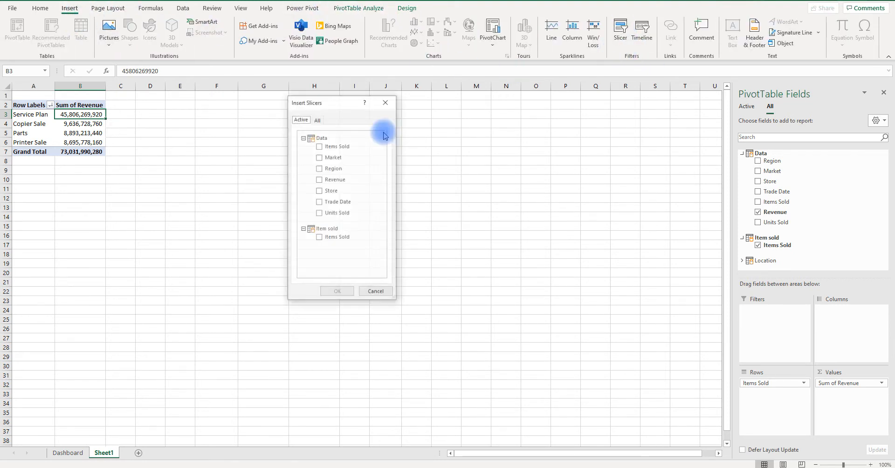
click(318, 121)
drag(381, 209, 384, 227)
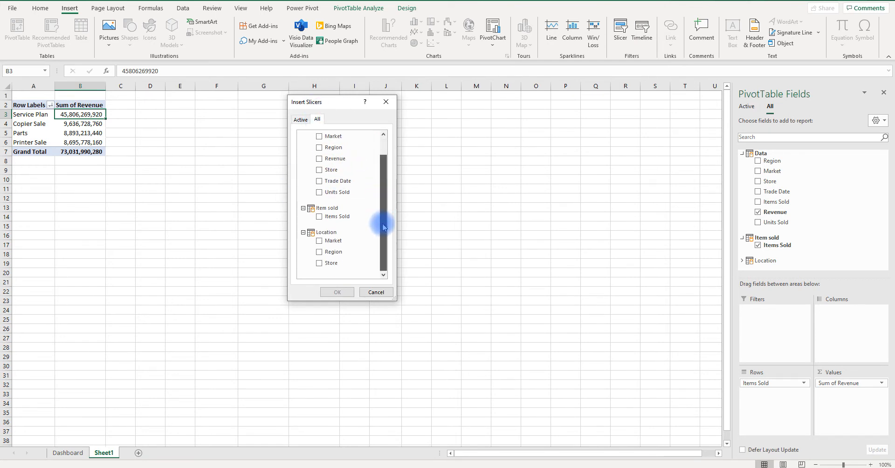
click(319, 252)
click(337, 291)
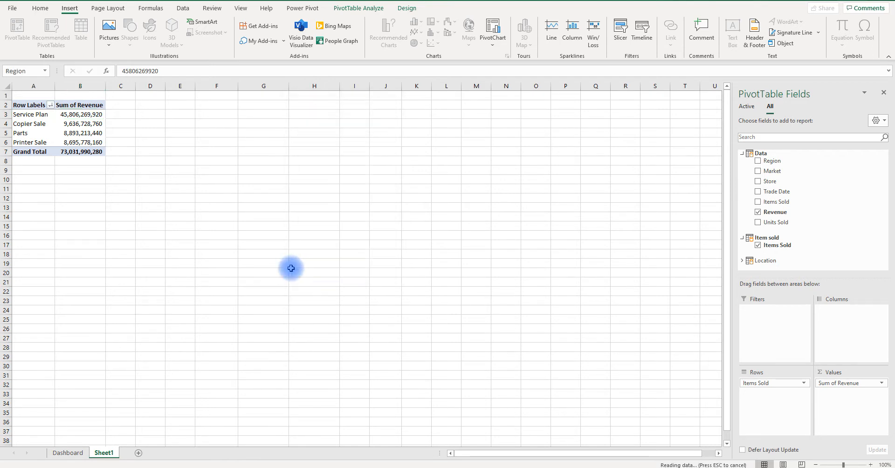
Place the Region slicer below the PivotTable, starting at about row 13, and apply the light grey slicer style
drag(342, 212, 38, 208)
click(247, 33)
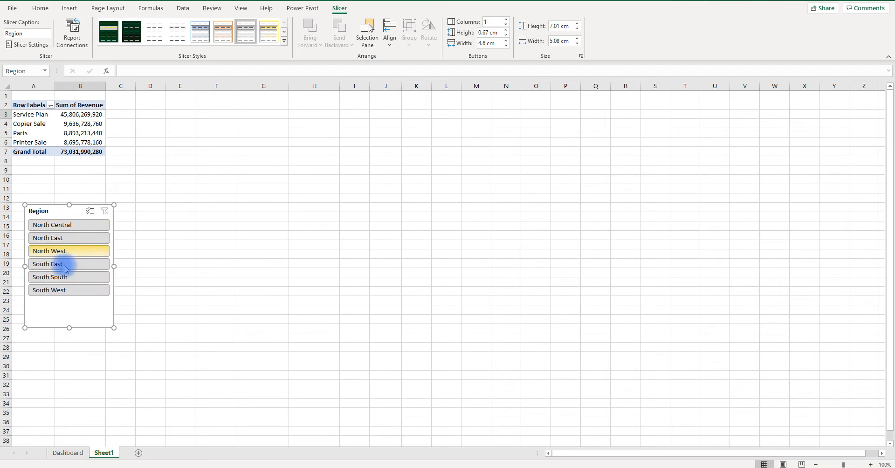
Test the Region slicer by switching the PivotTable between the different regions, finishing on North East
click(62, 237)
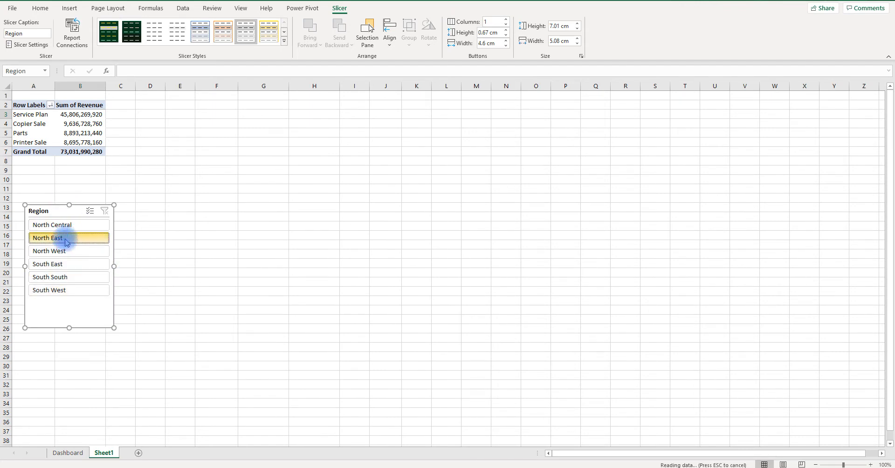
click(64, 265)
click(68, 290)
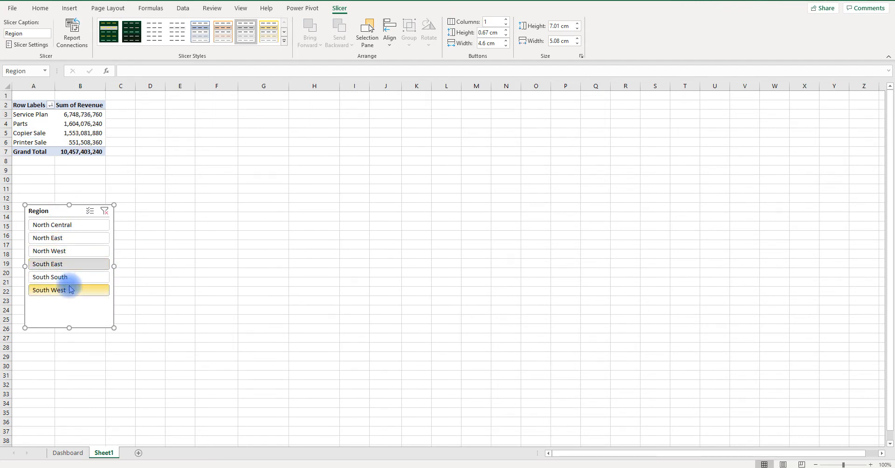
click(66, 277)
click(61, 251)
click(60, 238)
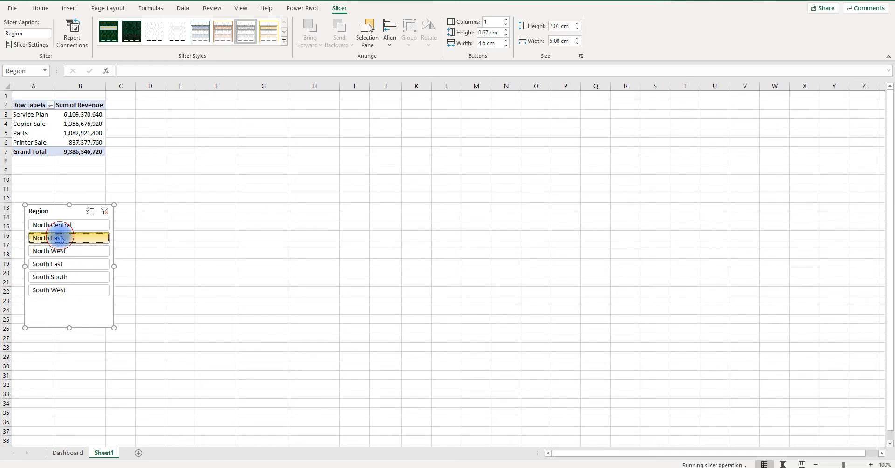
click(63, 225)
click(69, 238)
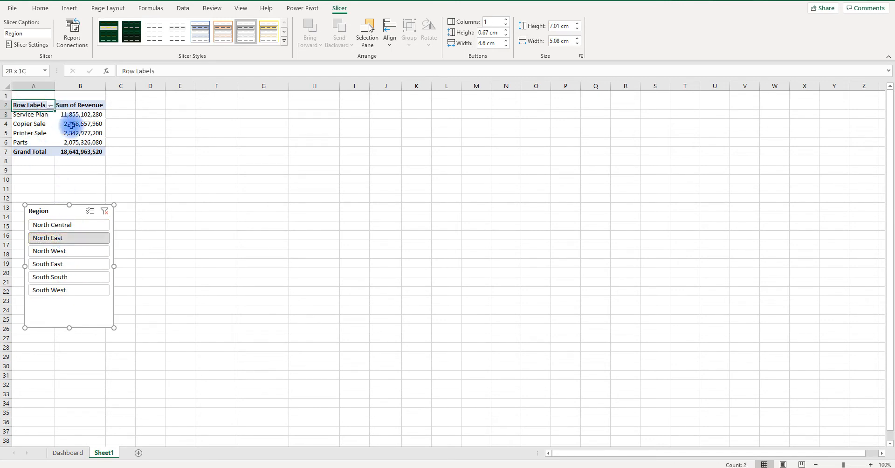
Copy the whole PivotTable in A2:B7 and paste a duplicate at cell F2
drag(70, 125, 86, 151)
key(ctrl+c)
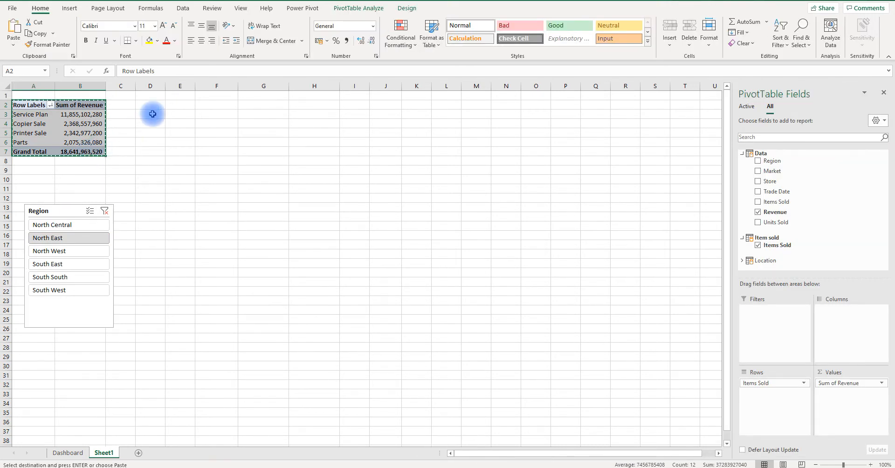
click(207, 104)
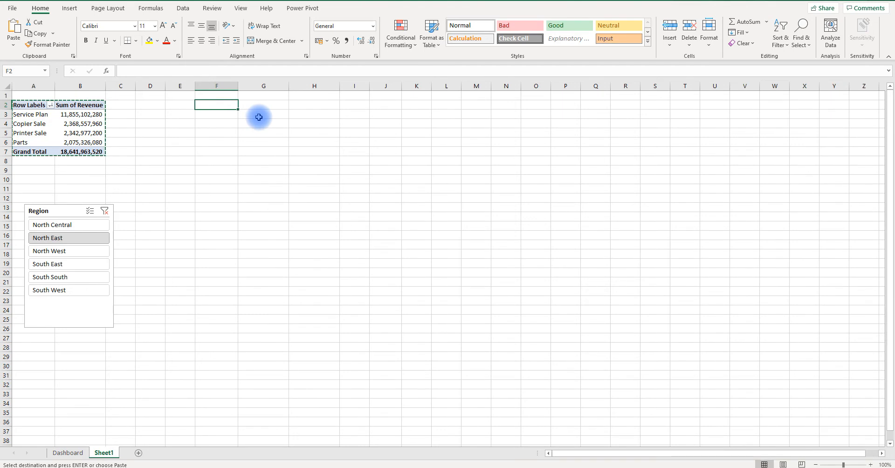
key(ctrl+v)
Convert the duplicate PivotTable at F2 to formulas with the OLAP tools
click(261, 124)
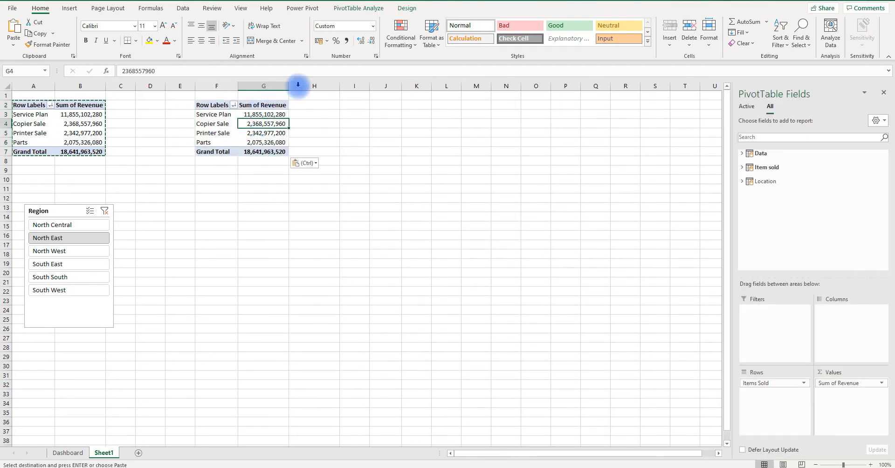
click(359, 15)
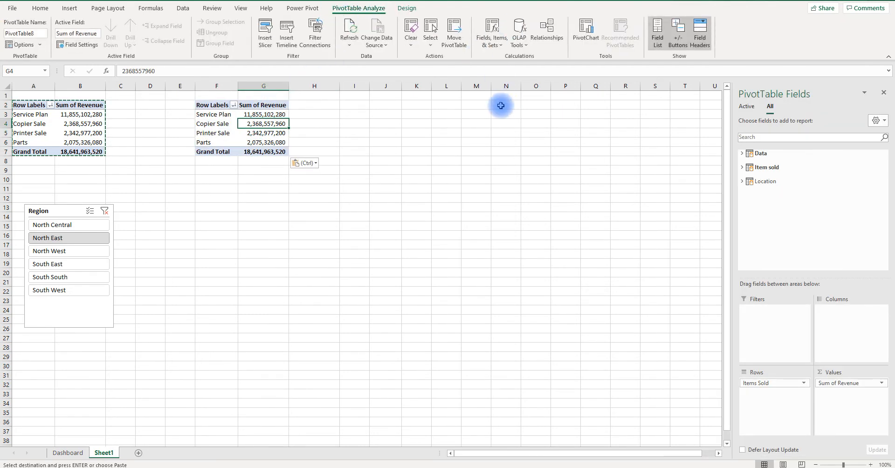
click(521, 45)
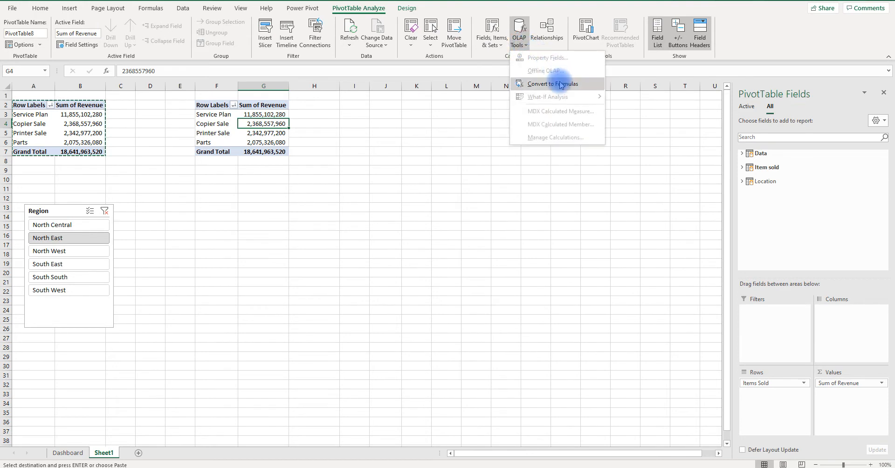
click(558, 81)
click(438, 259)
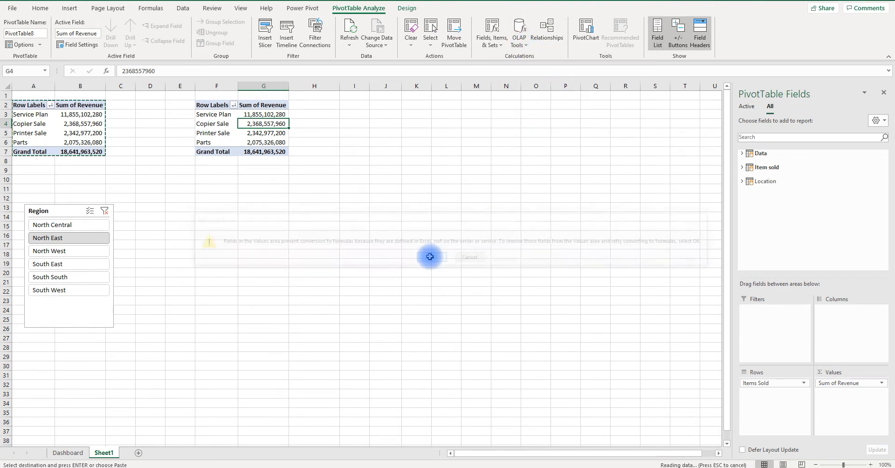
Switch the Region slicer through several regions, ending on North Central, to check that the converted formulas follow the filter
click(66, 266)
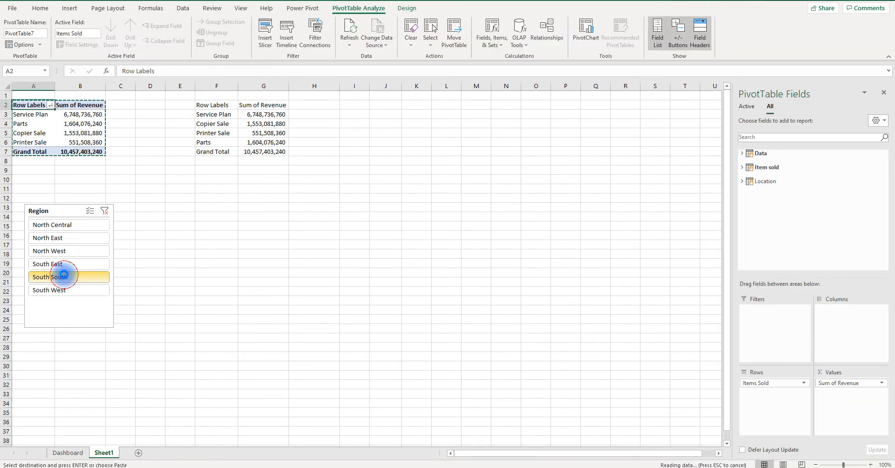
click(61, 248)
click(63, 226)
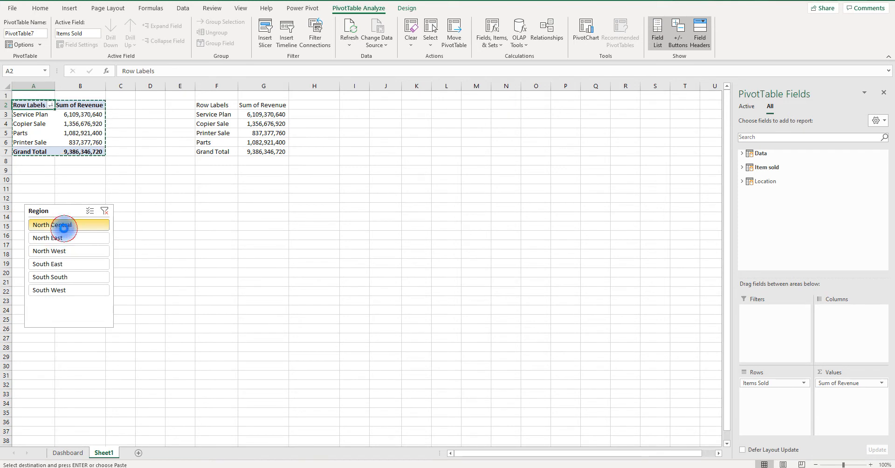
Switch the Region slicer through the other regions, ending on North West, to compare the formula table with the PivotTable
click(64, 251)
click(65, 265)
click(66, 278)
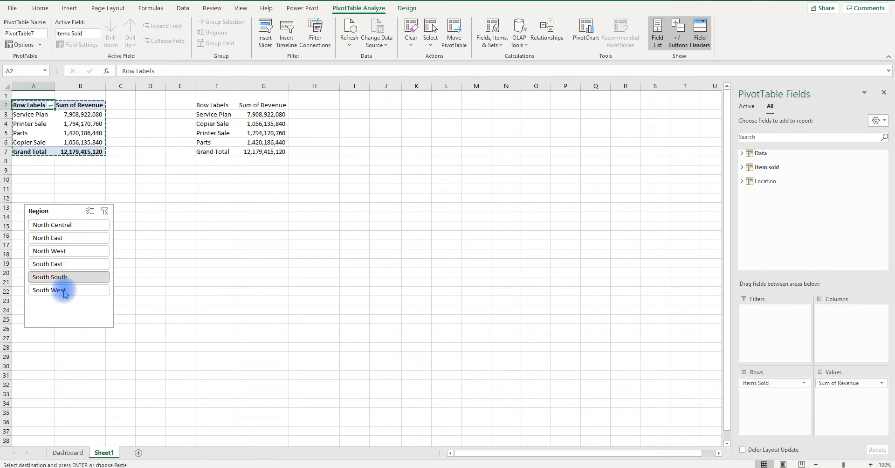
click(64, 290)
click(60, 277)
click(55, 253)
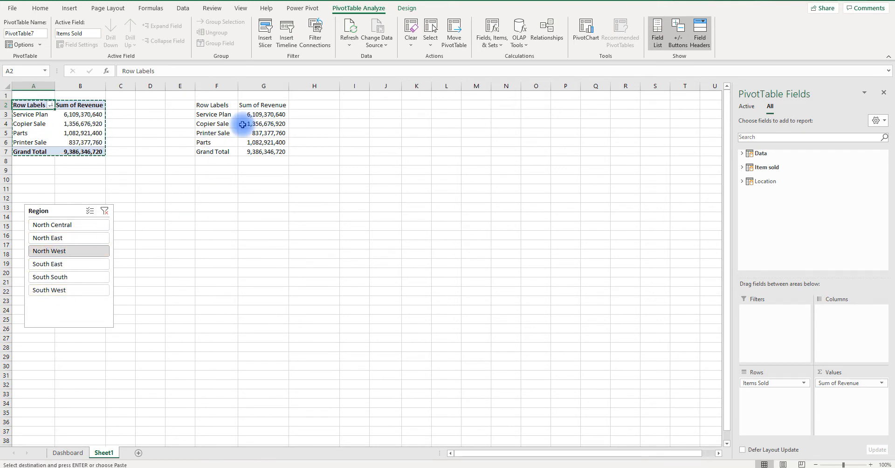
Add a "% Contribution" header in H2 and enter =G3/$G$7 in H3 to get Service Plan's share of the grand total
click(315, 104)
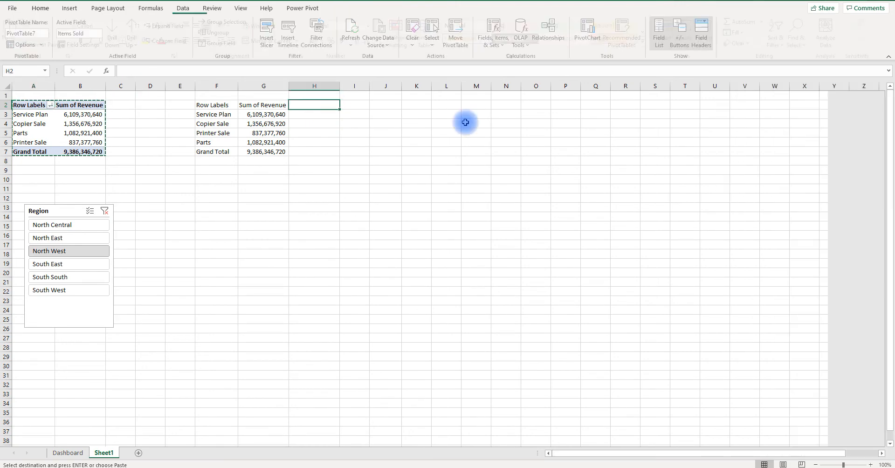
text(%)
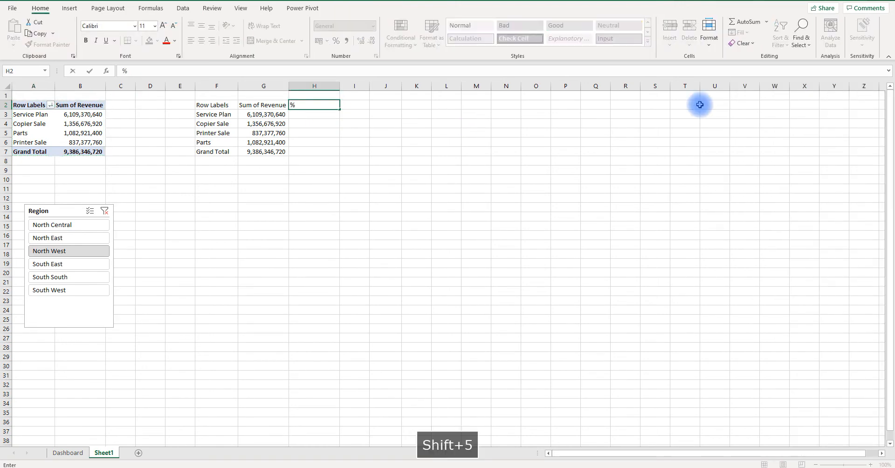
text( Contribution)
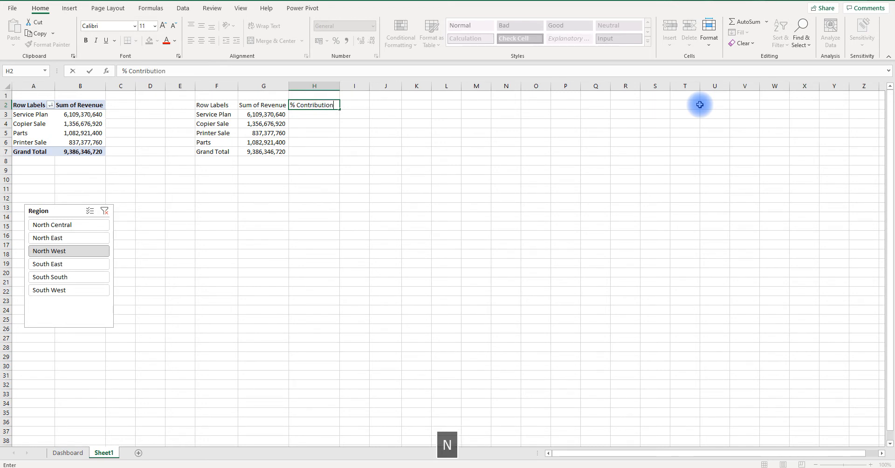
key(Return)
text(=)
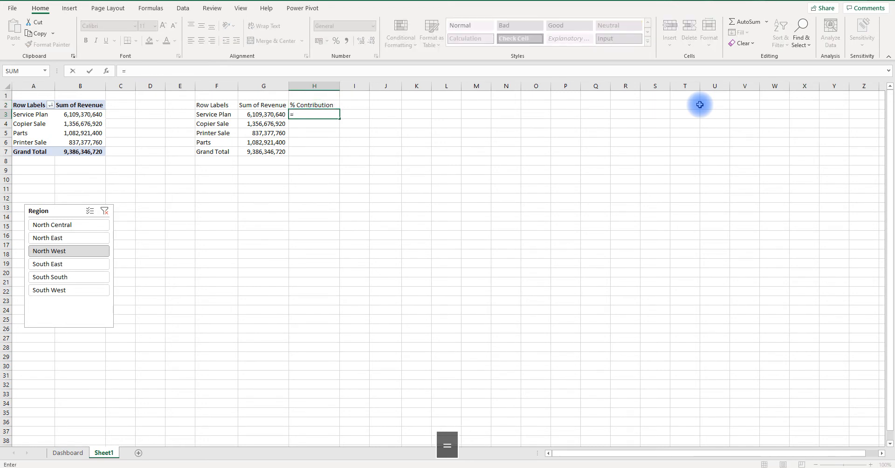
click(263, 116)
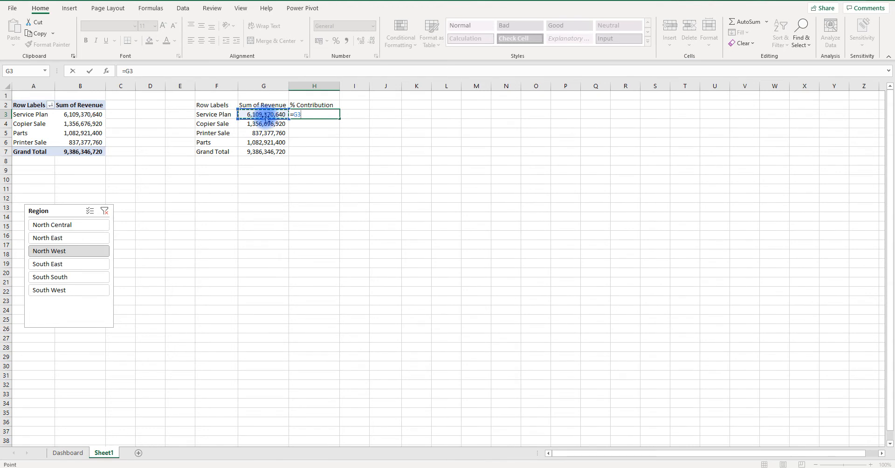
text(/)
click(266, 152)
key(F4)
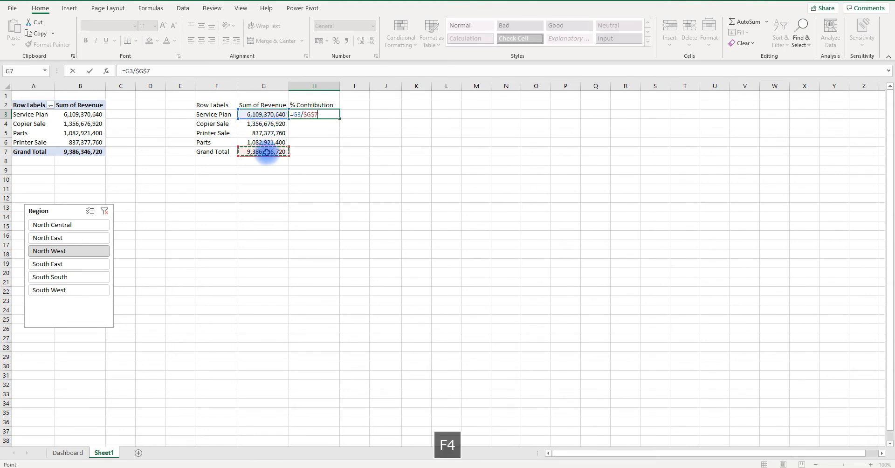
key(Return)
Format H3 as a percentage with one decimal place and fill its formula down to H7
click(317, 114)
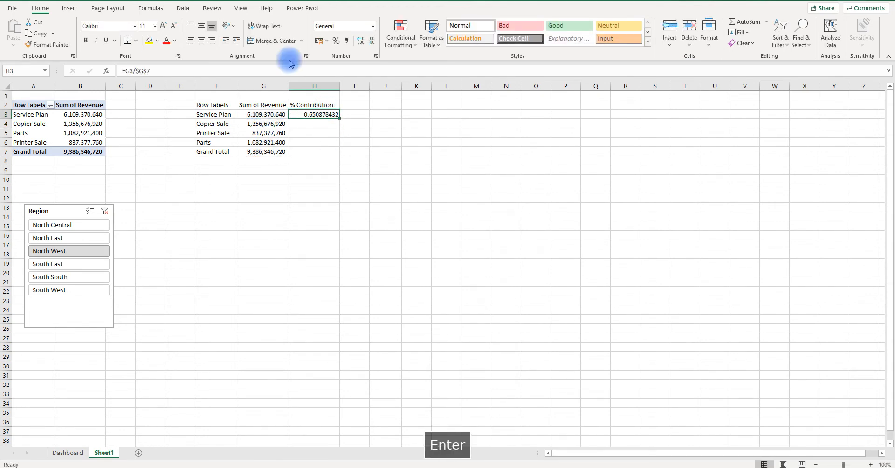
click(335, 40)
click(360, 41)
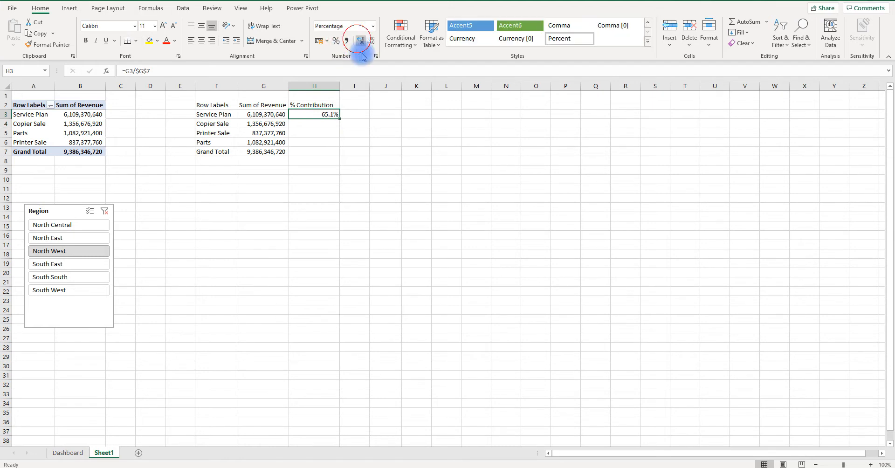
double_click(339, 119)
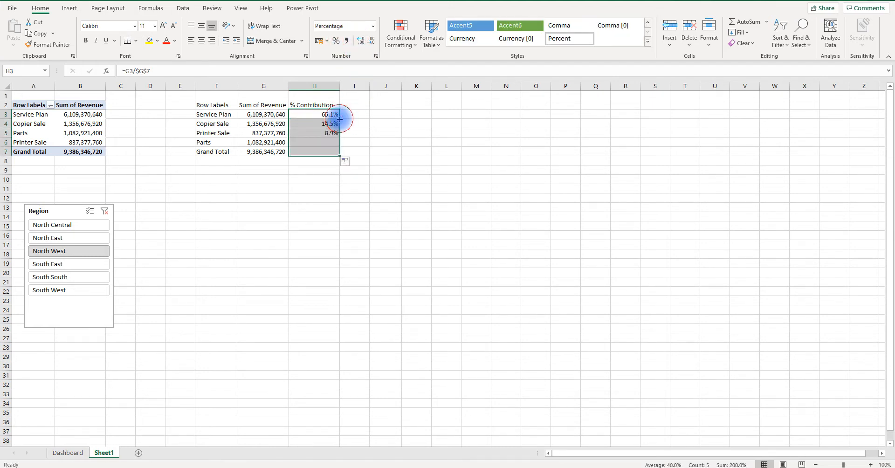
Enter the header "Support" in cell I2, correcting its spelling
click(352, 103)
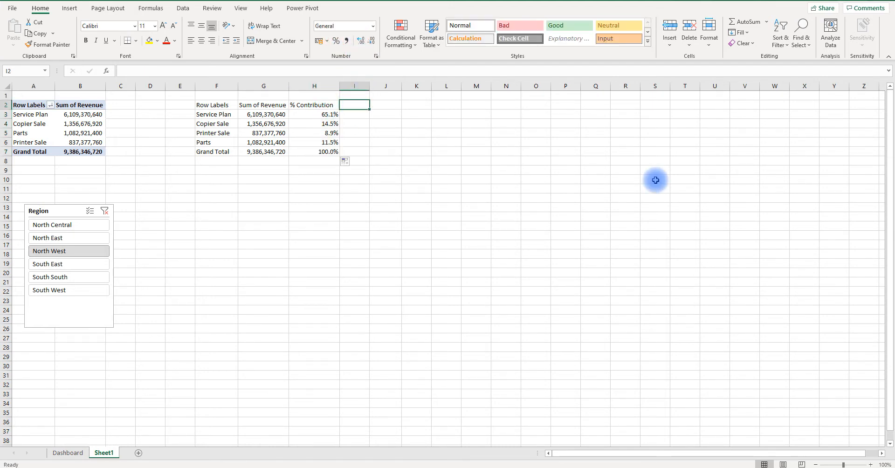
text(Supoort)
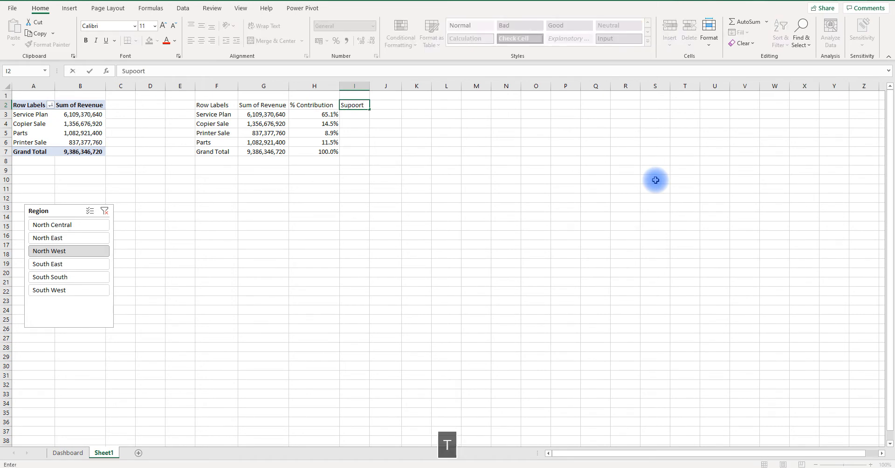
key(Return)
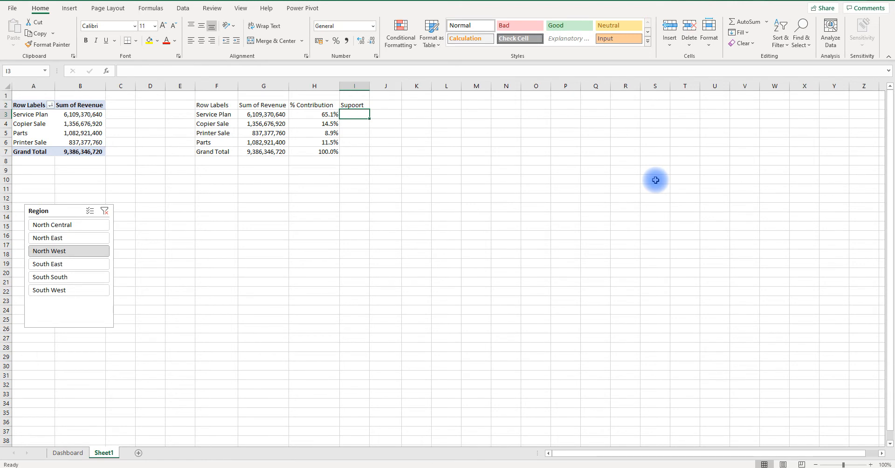
click(362, 104)
click(135, 71)
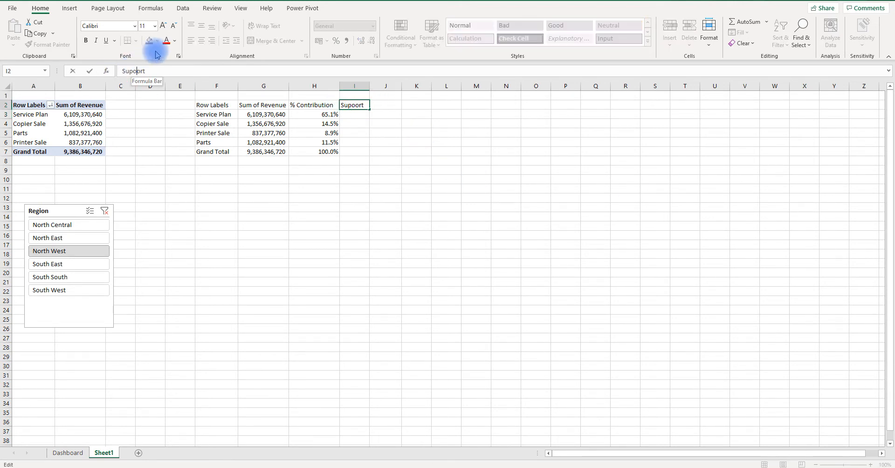
key(BackSpace)
text(p)
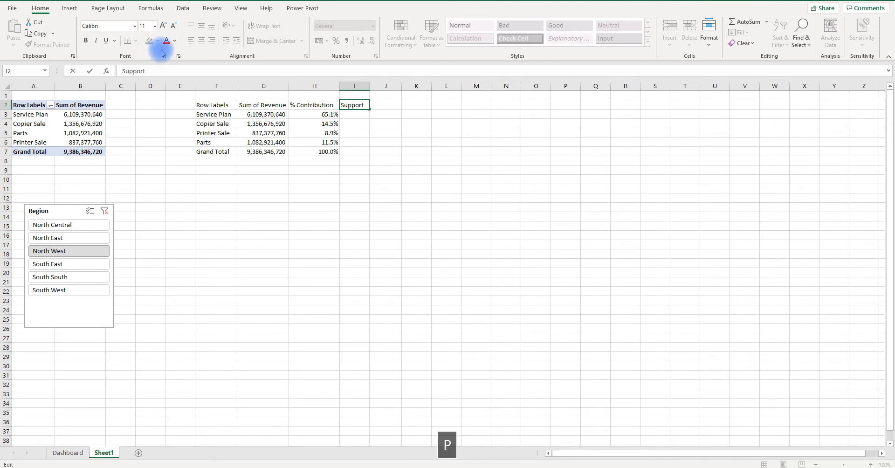
Enter =1-H3 in I3 and fill the formula down the Support column to I7
click(350, 116)
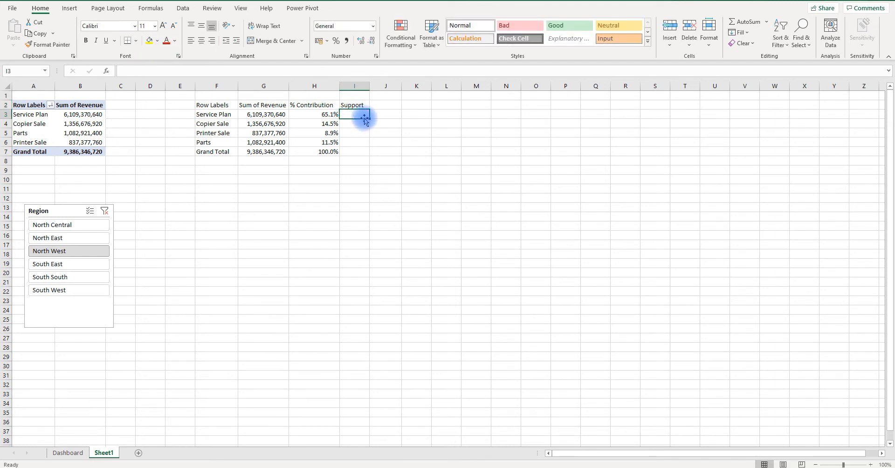
text(=1-H3)
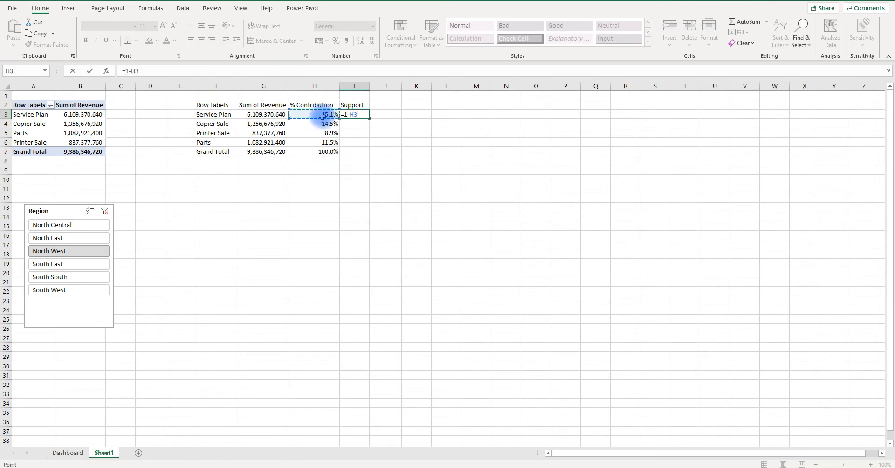
key(Return)
click(366, 114)
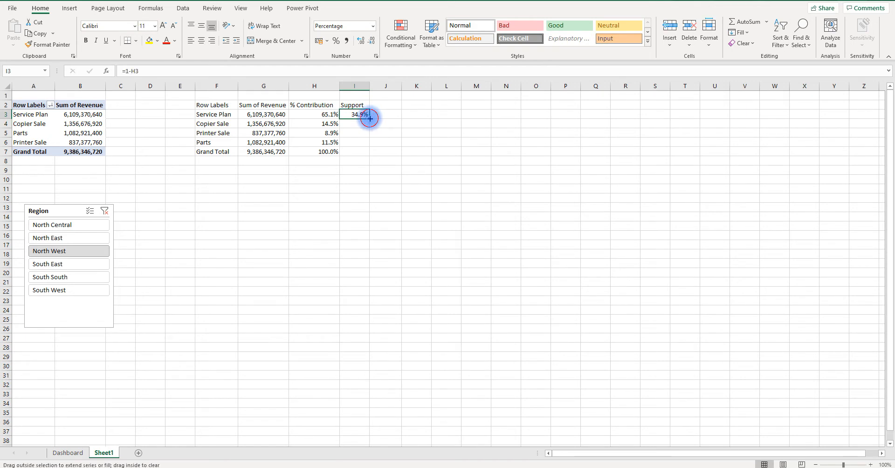
double_click(370, 118)
Add a "Data label" header in J2 and enter 30% in J3
click(387, 103)
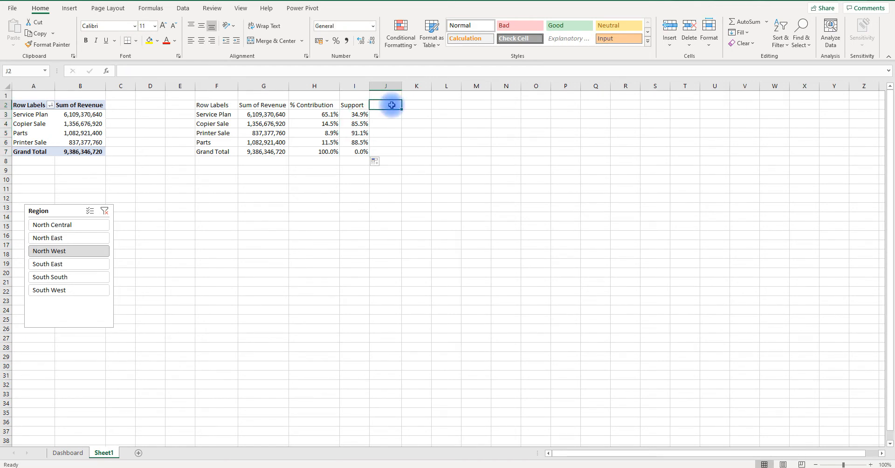
text(Data label)
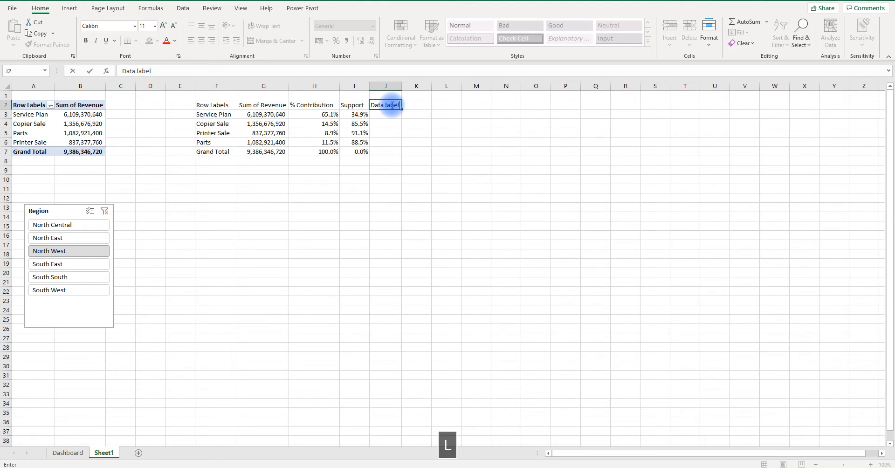
key(Return)
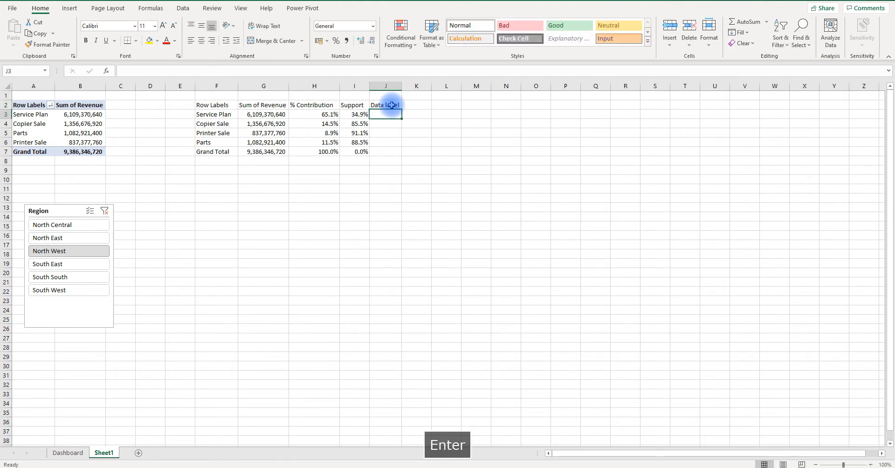
text(=)
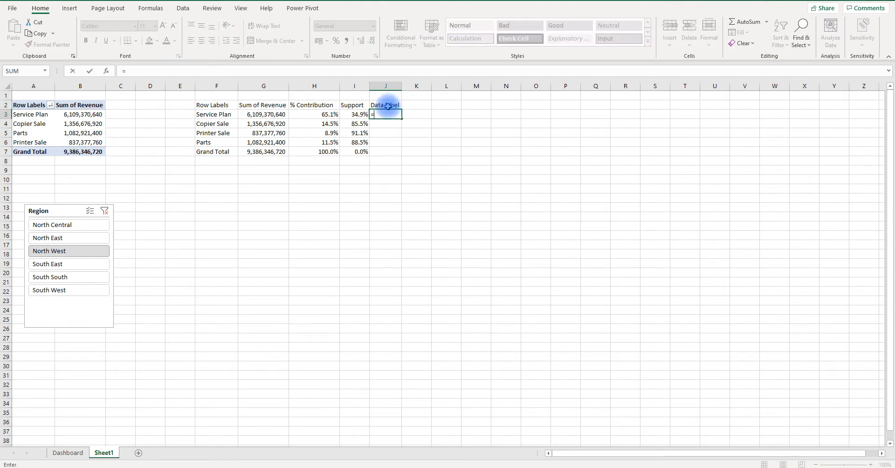
key(BackSpace)
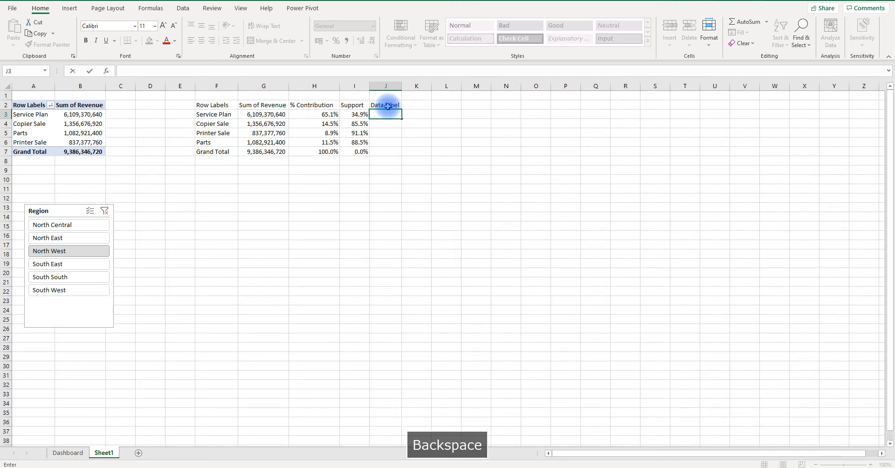
text(30%)
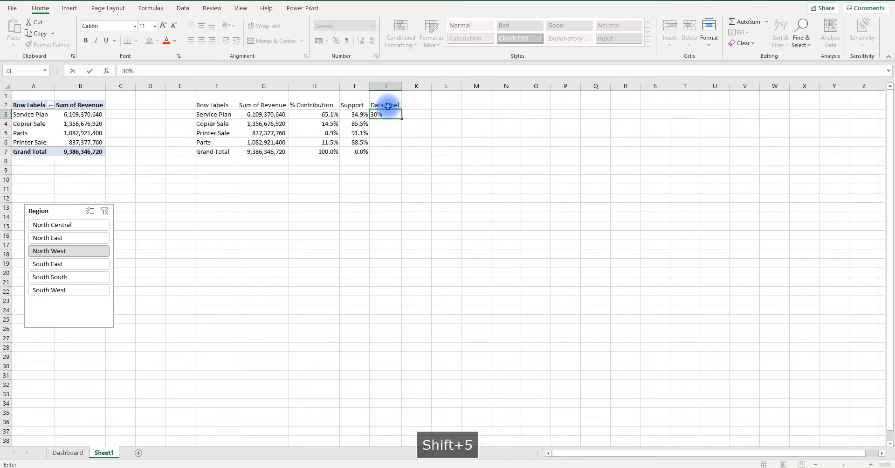
key(Return)
Copy the 30% value from J3 into J4:J7
click(393, 114)
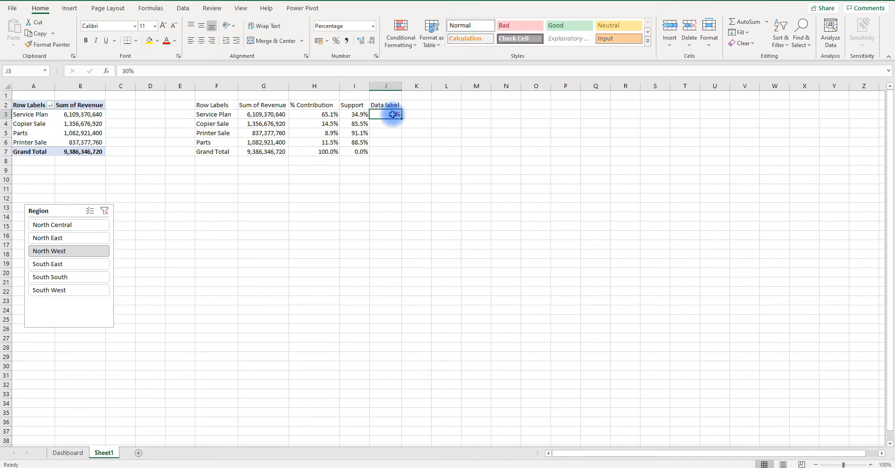
key(ctrl+c)
drag(392, 122, 392, 151)
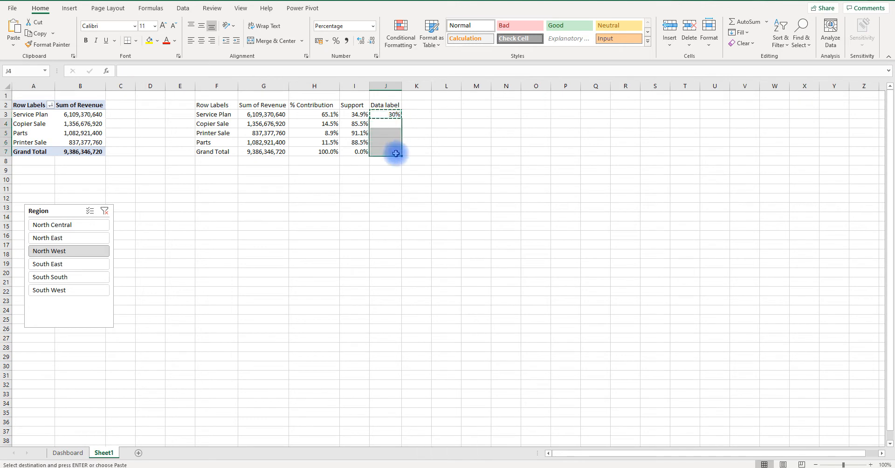
key(ctrl+v)
Add a "Top cover" header in K2 and enter 12% in K3
click(412, 104)
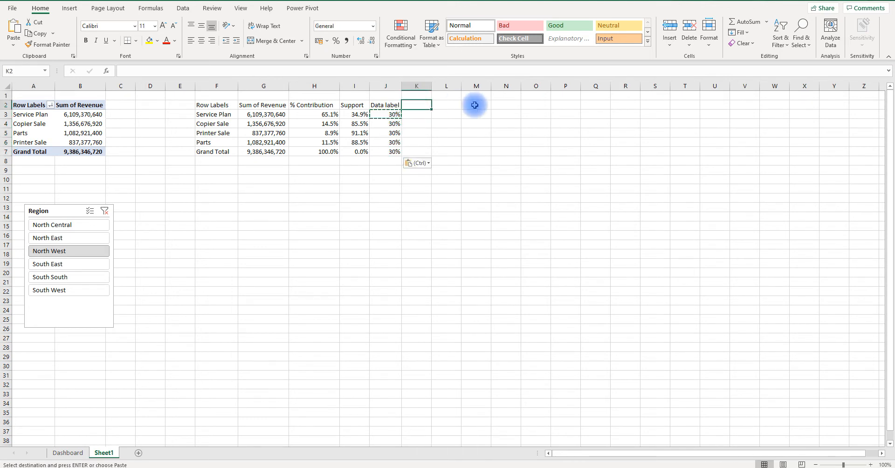
text(To)
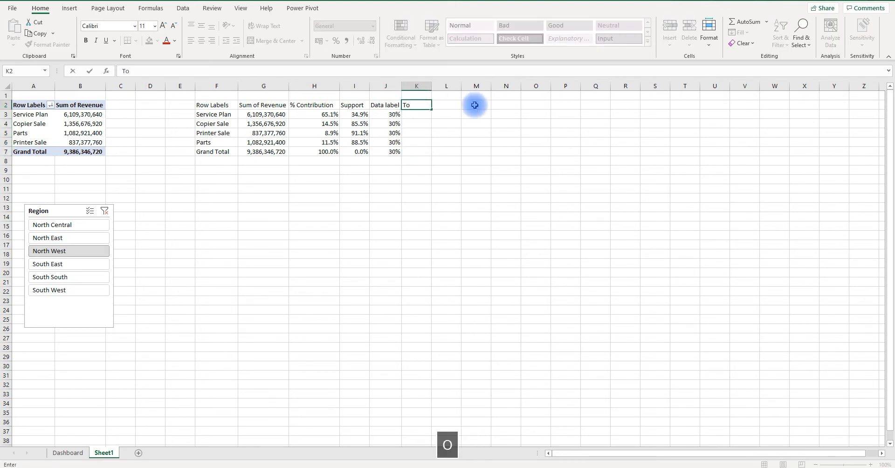
text(p cover)
key(Return)
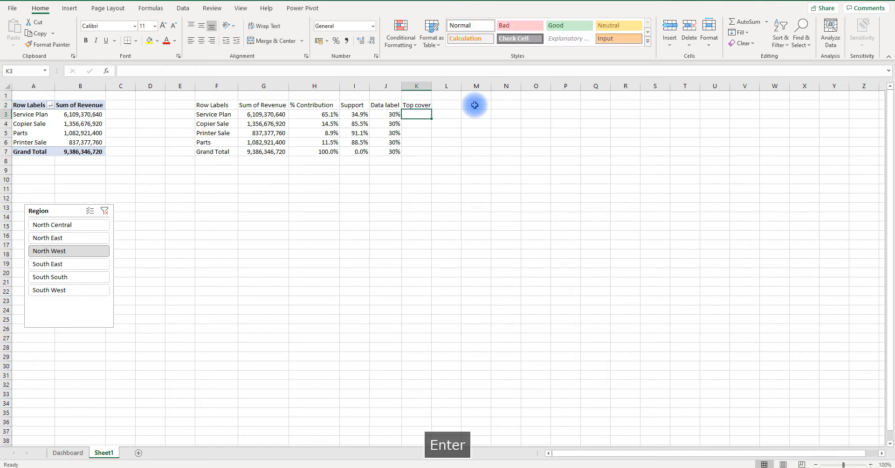
text(12%)
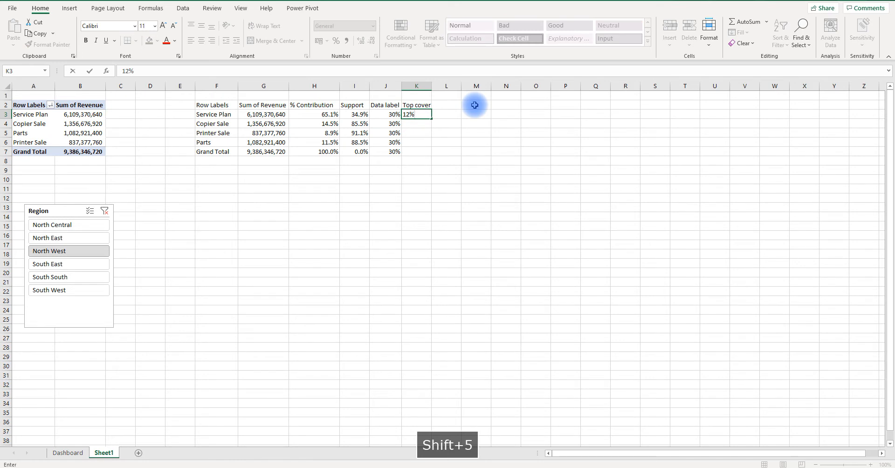
Add a "Bottom cover" header in L2 and enter 12% in L3
click(455, 105)
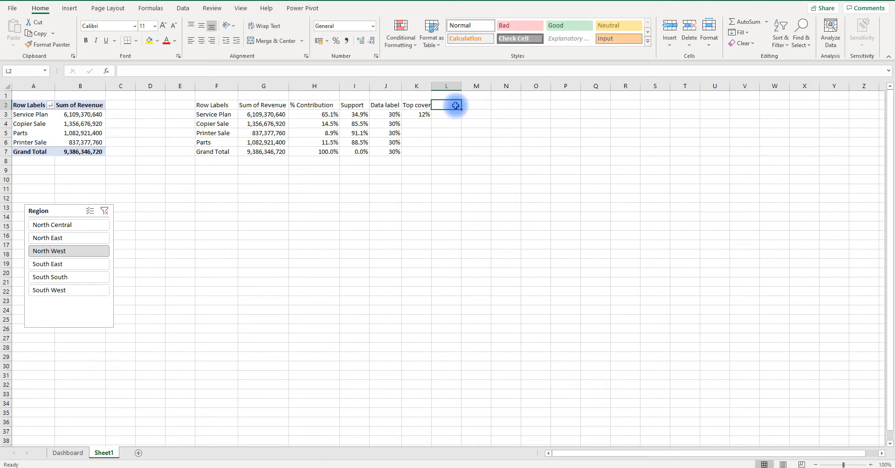
text(Bottom)
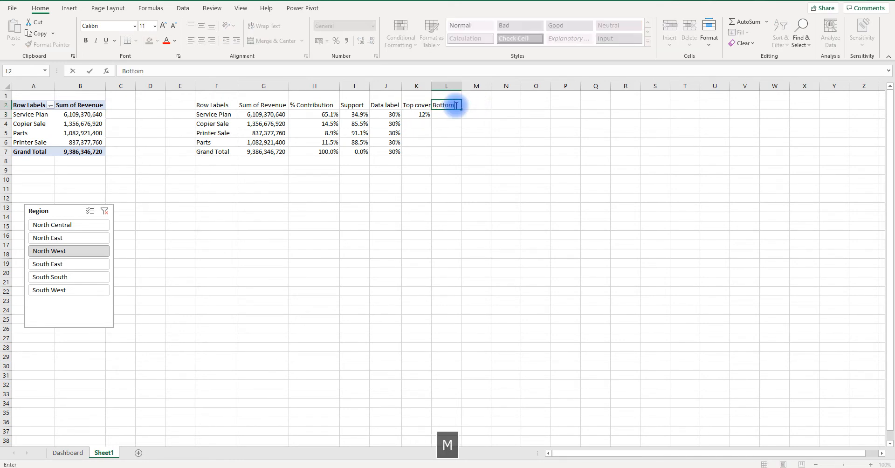
text( cover)
key(Return)
text(12)
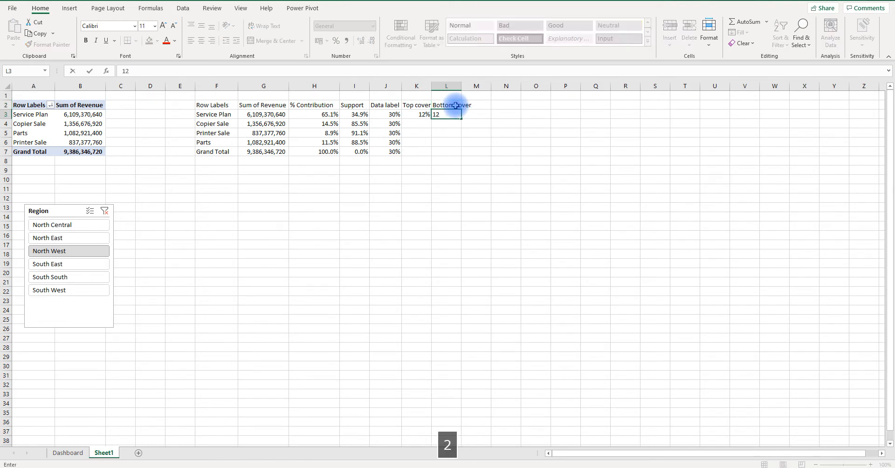
text(%)
key(Return)
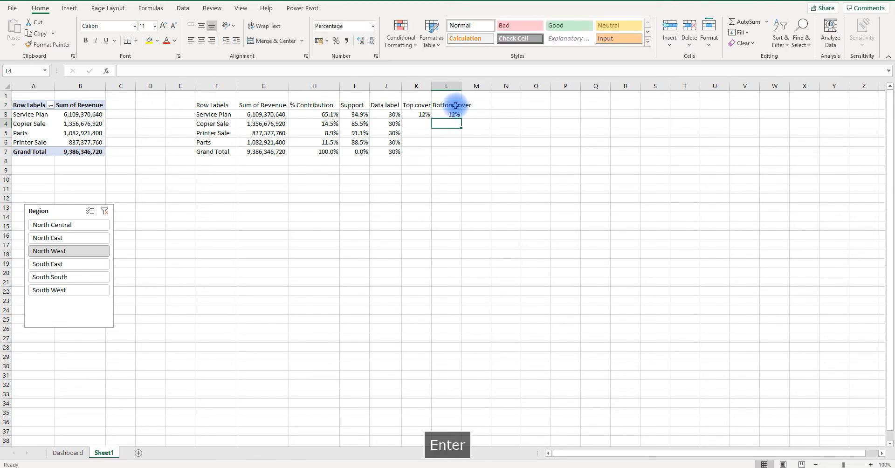
Copy the 12% values from K3:L3 into K4:L7
drag(413, 113, 461, 154)
key(ctrl+c)
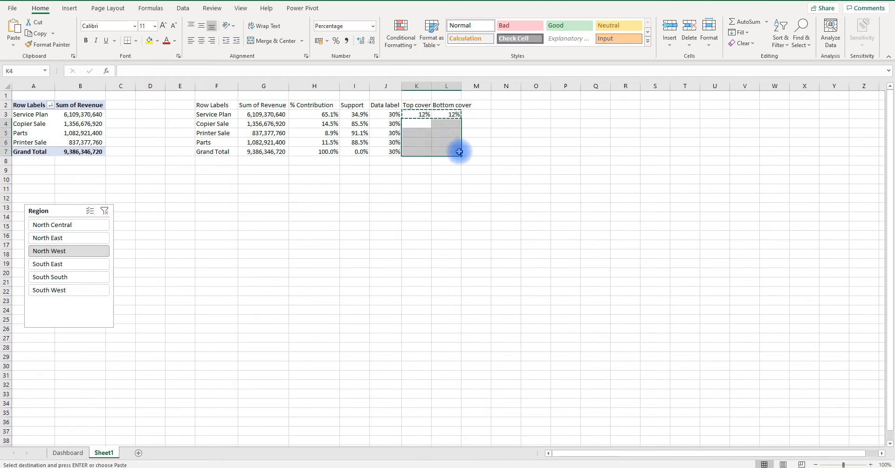
key(ctrl+v)
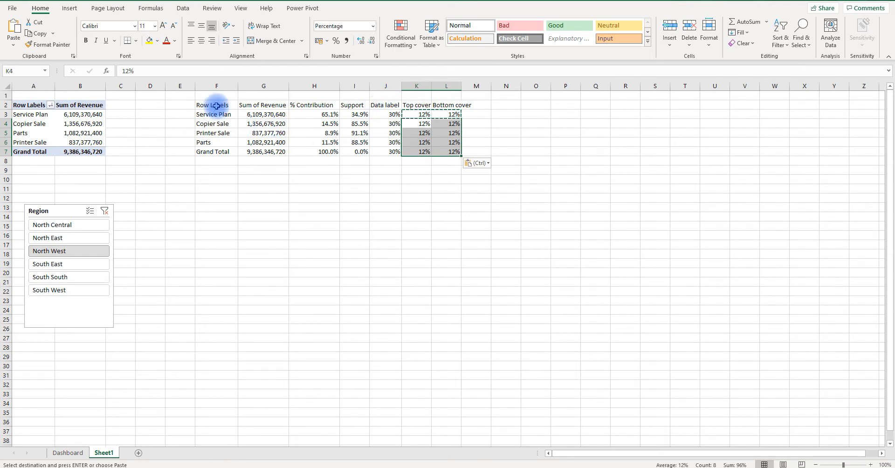
Insert a 3-D 100% stacked column chart from the formula table F2:L7
drag(214, 102, 245, 113)
drag(331, 135, 439, 153)
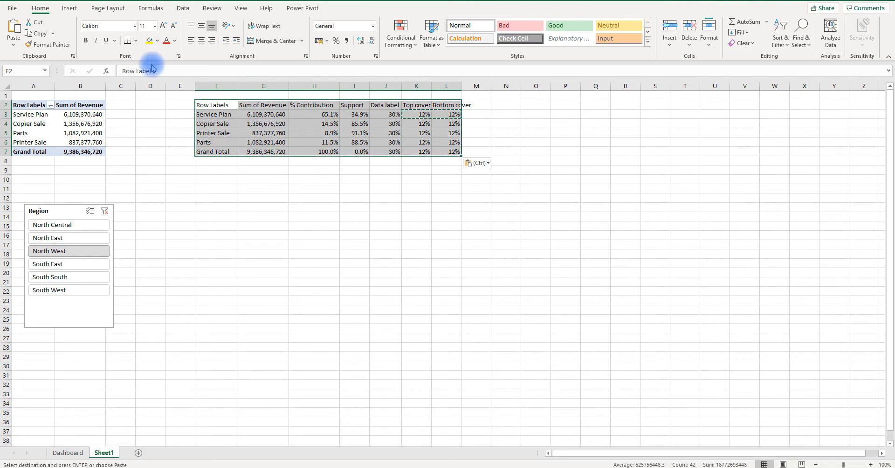
click(69, 9)
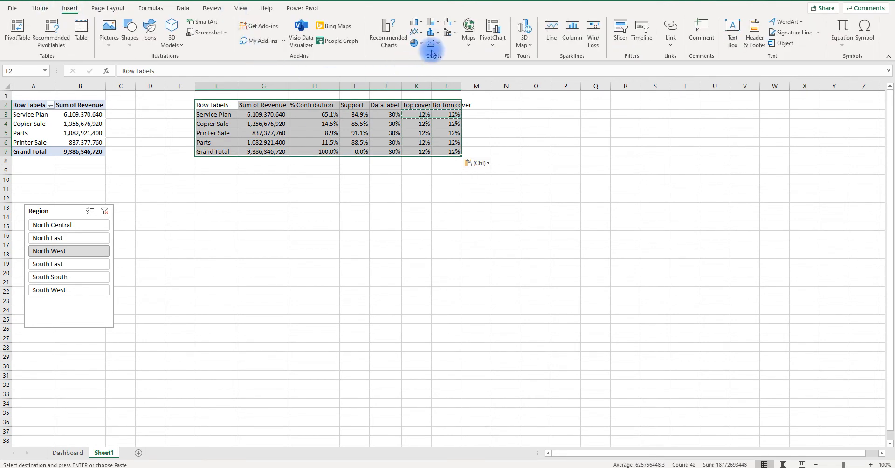
click(423, 22)
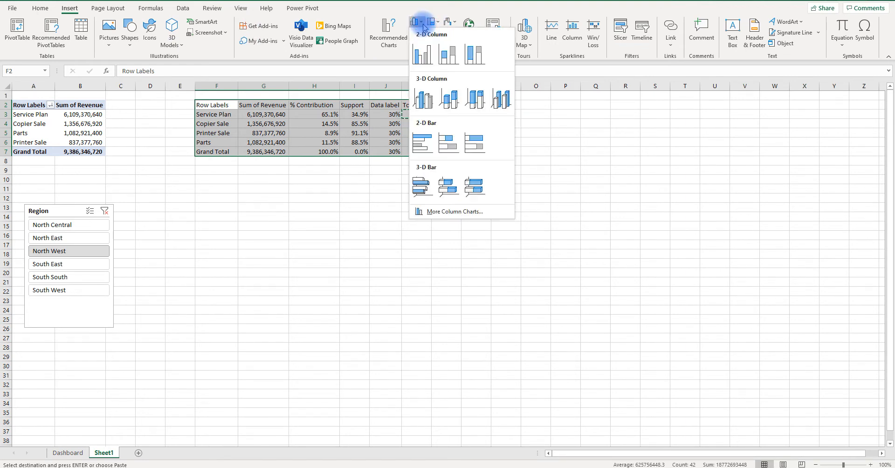
click(480, 103)
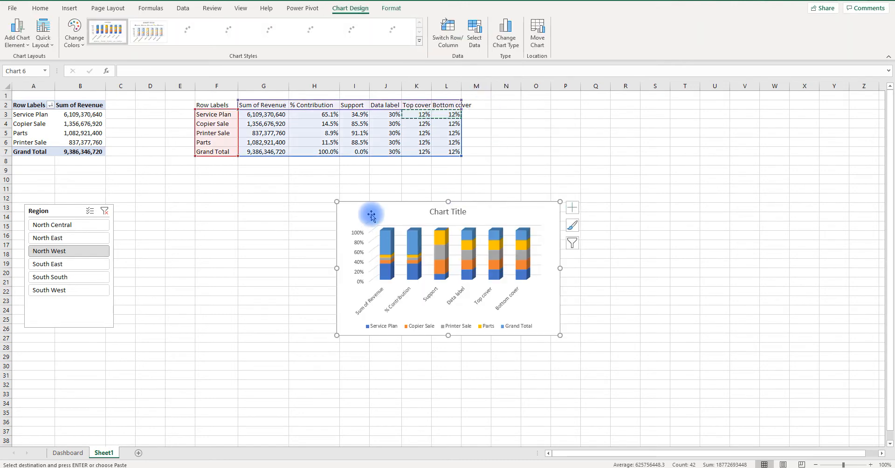
Move the chart below the formula table and enlarge it, and exclude the Sum of Revenue column from its data range
drag(356, 204, 219, 206)
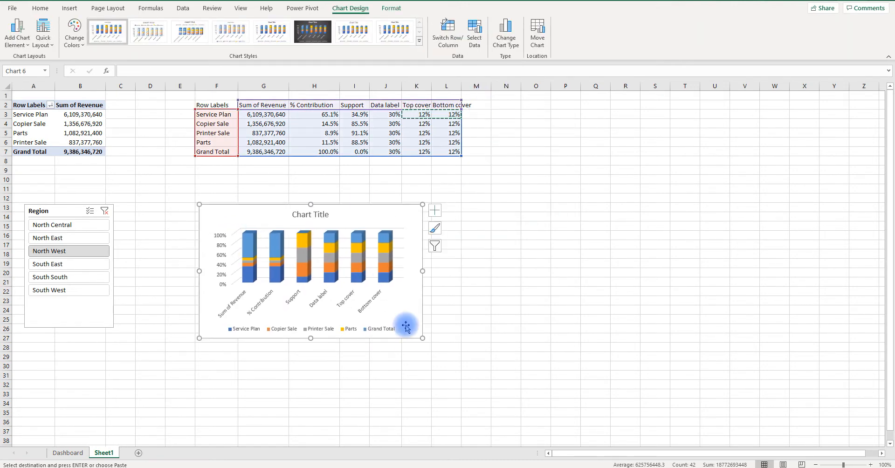
drag(422, 339, 486, 358)
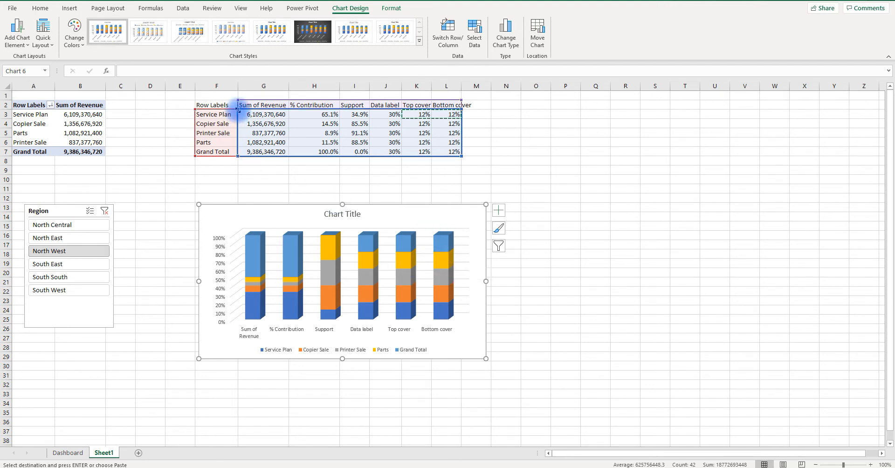
drag(238, 109, 275, 107)
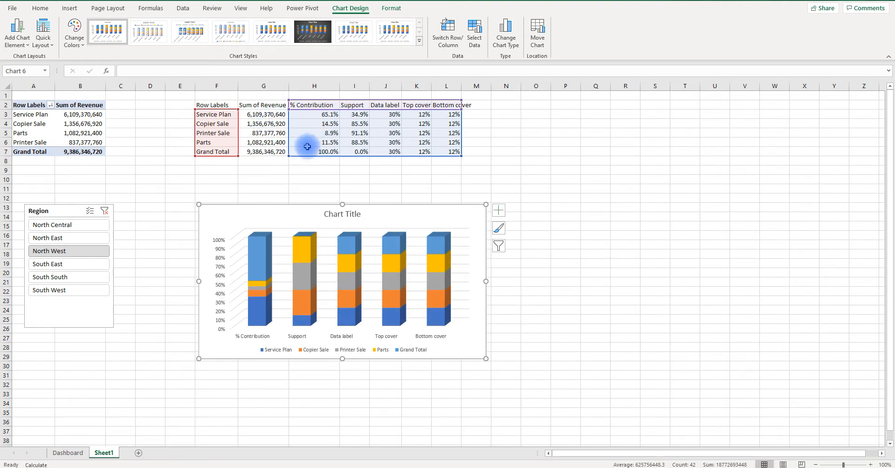
Format the Grand Total series with a 0% gap depth, a 40% gap width and the Cylinder column shape
click(443, 252)
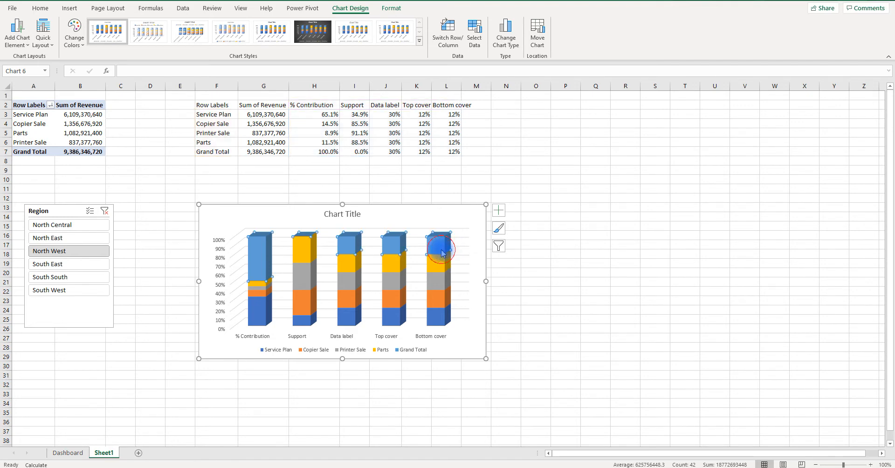
right_click(443, 253)
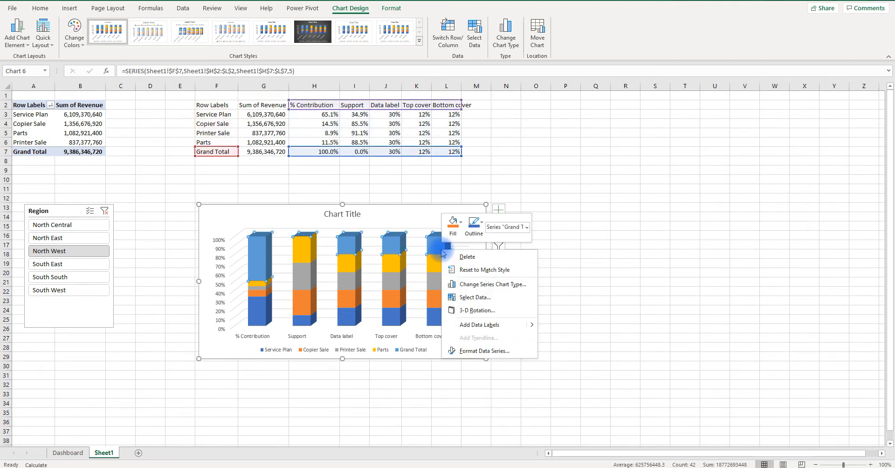
click(490, 353)
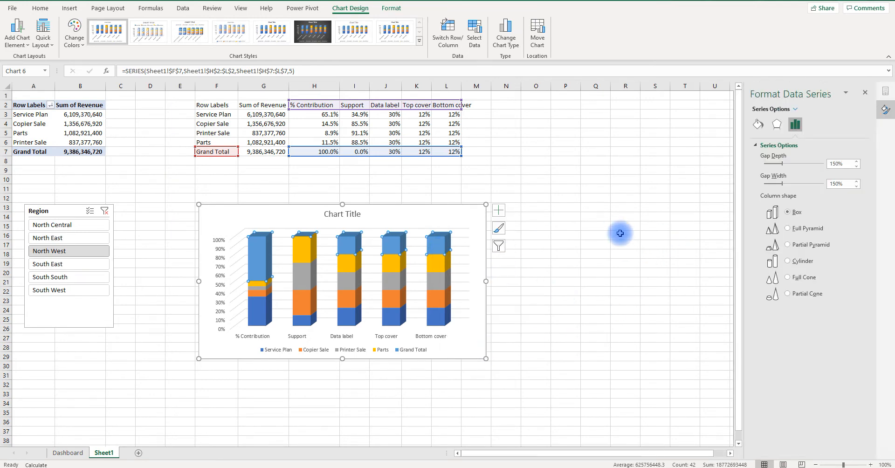
click(836, 164)
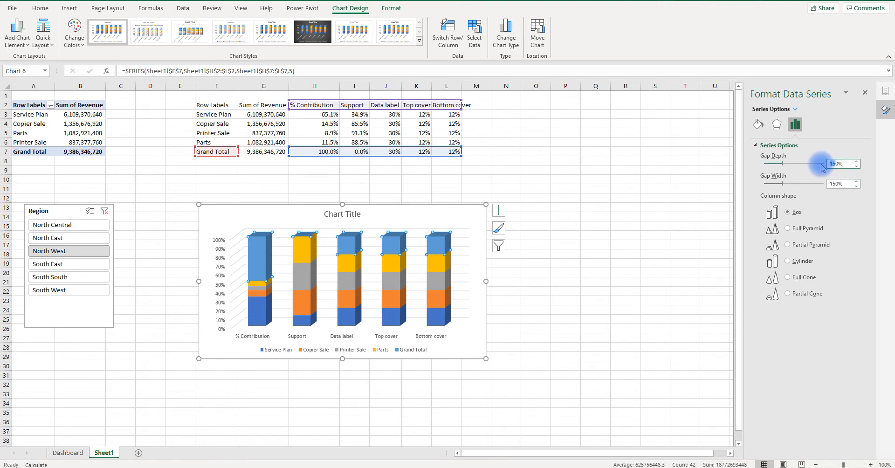
key(BackSpace)
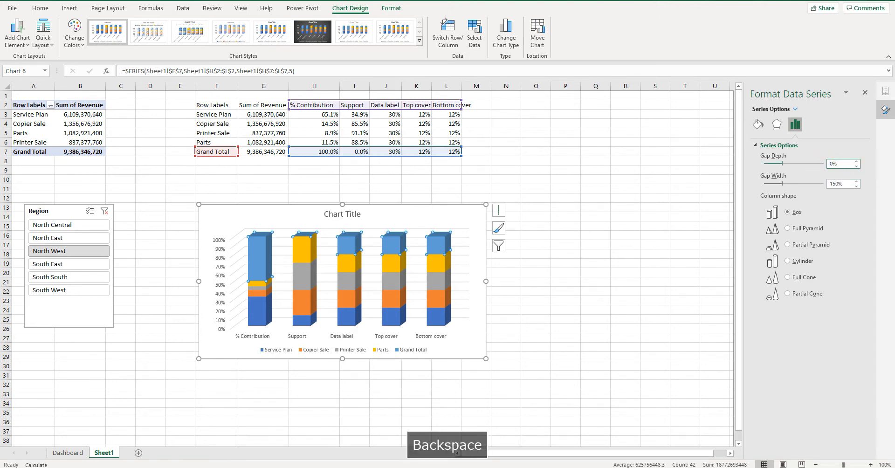
click(837, 184)
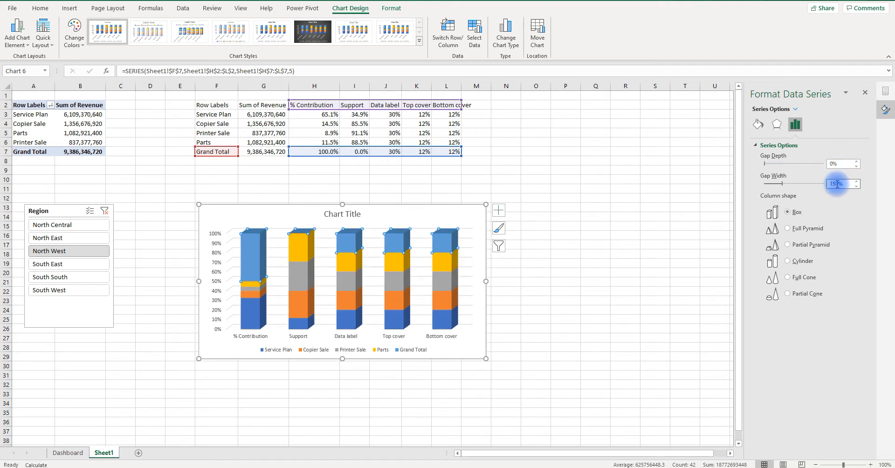
key(BackSpace)
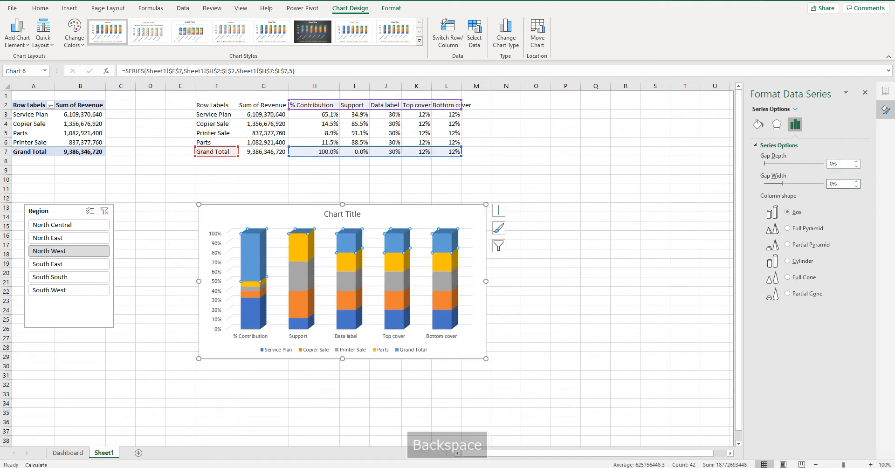
text(4)
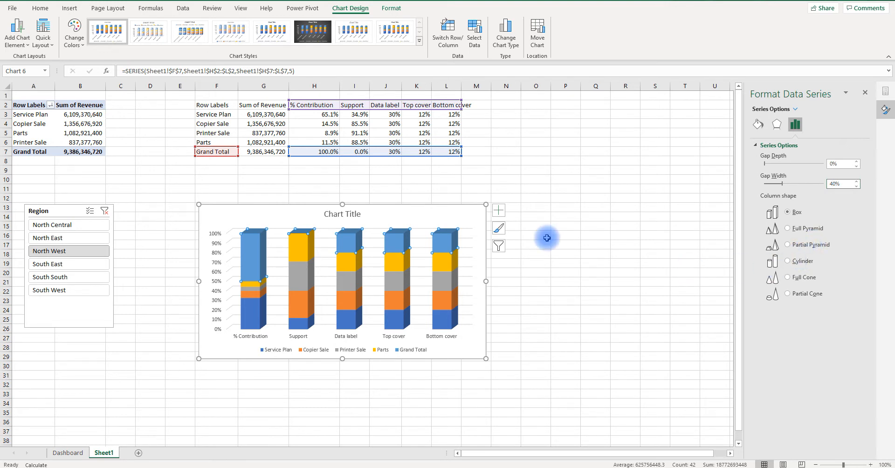
click(793, 262)
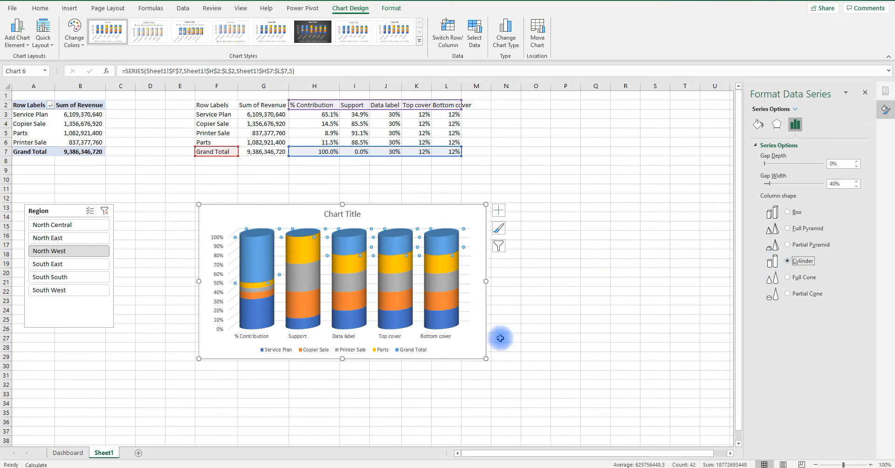
Enlarge the chart further and delete its legend and vertical axis
drag(485, 359, 562, 397)
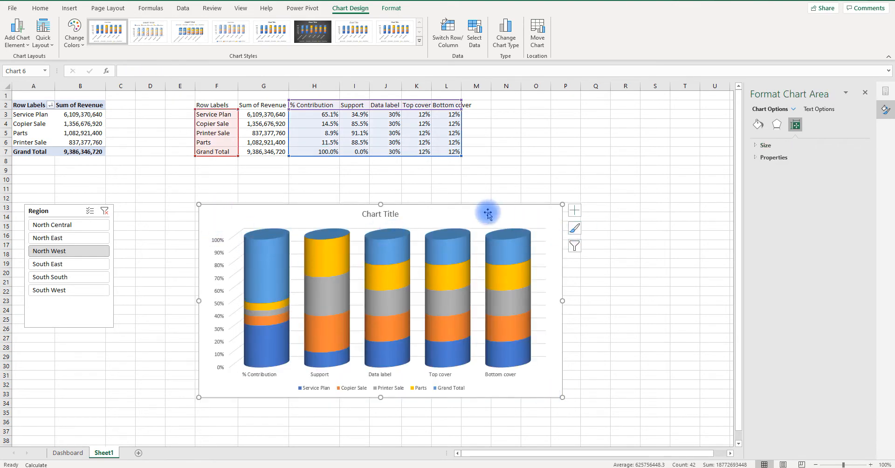
click(408, 389)
key(Delete)
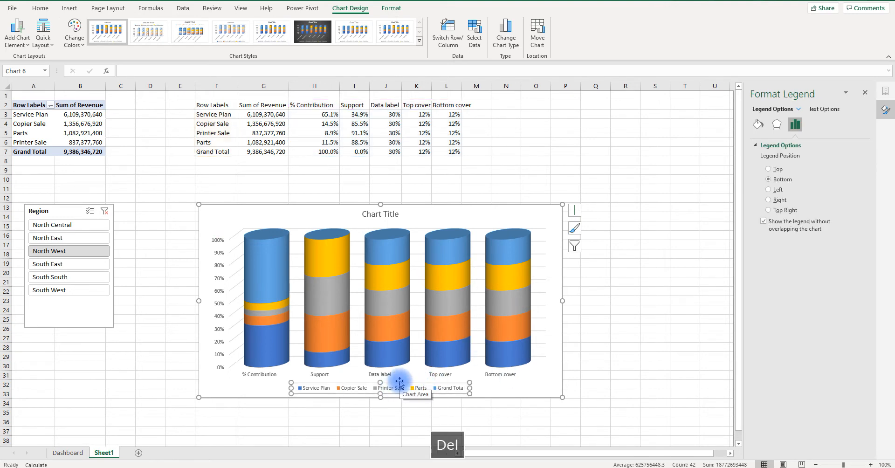
click(222, 297)
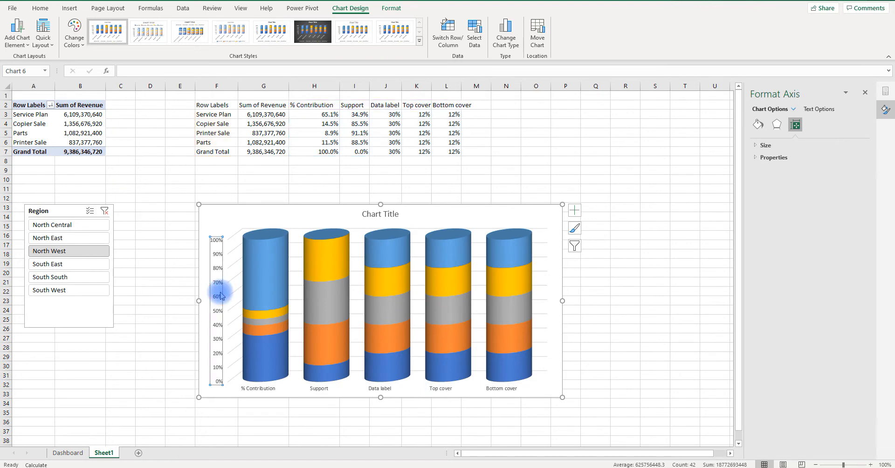
key(Delete)
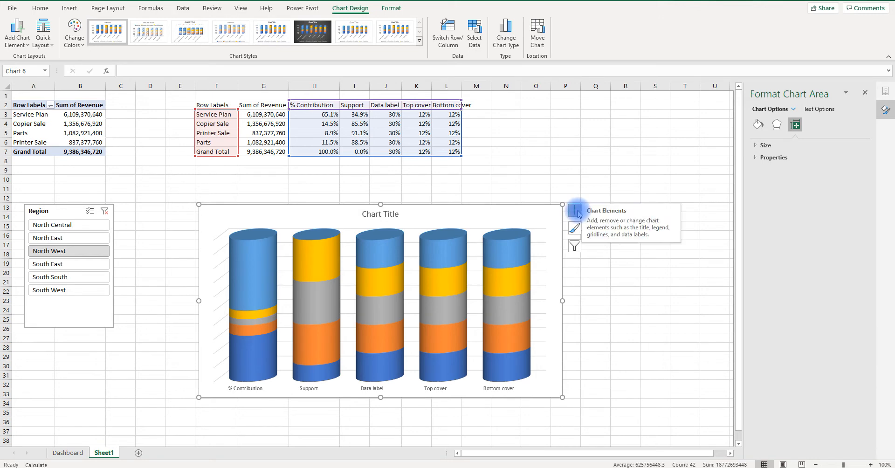
Remove the gridlines and the chart title from the cylinder chart
click(576, 212)
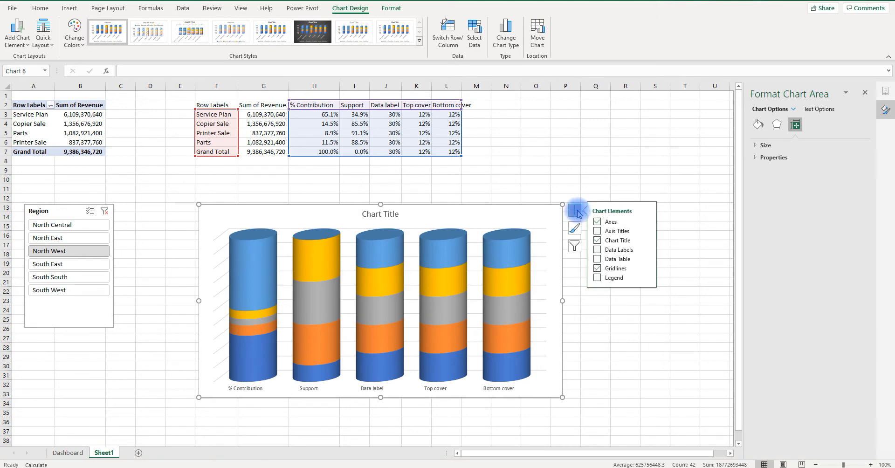
click(598, 269)
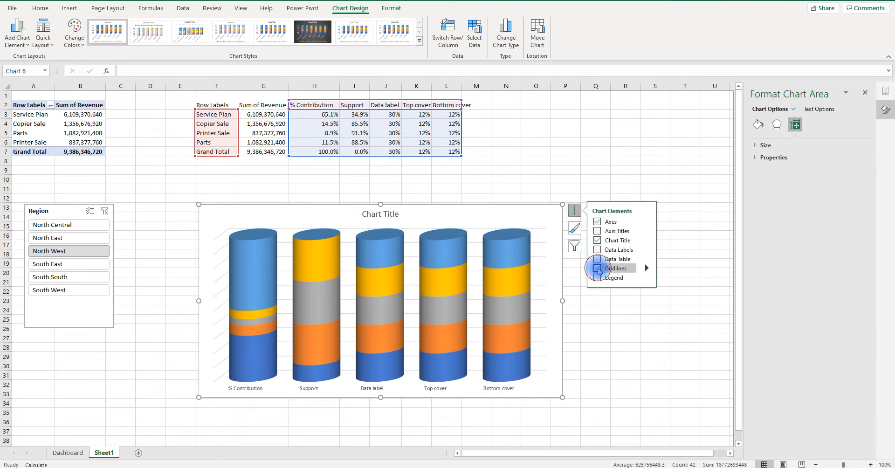
click(599, 240)
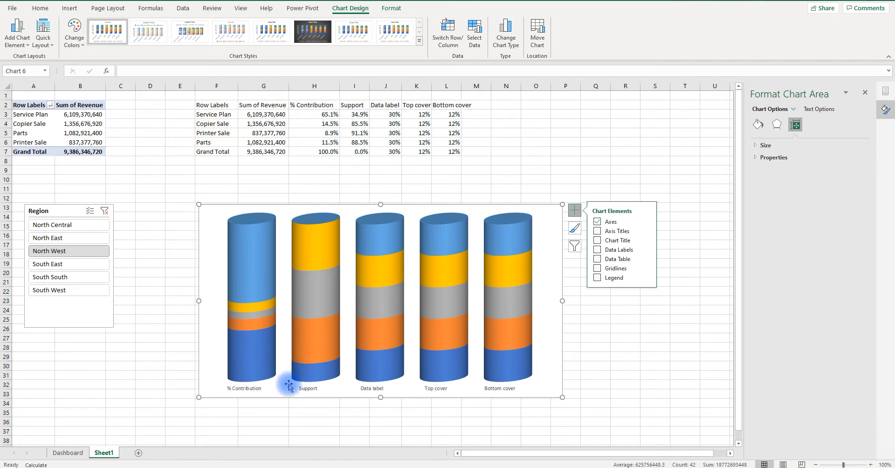
Set the horizontal axis labels to font size 14 and extend the chart slightly from its upper-left corner
click(257, 388)
click(258, 387)
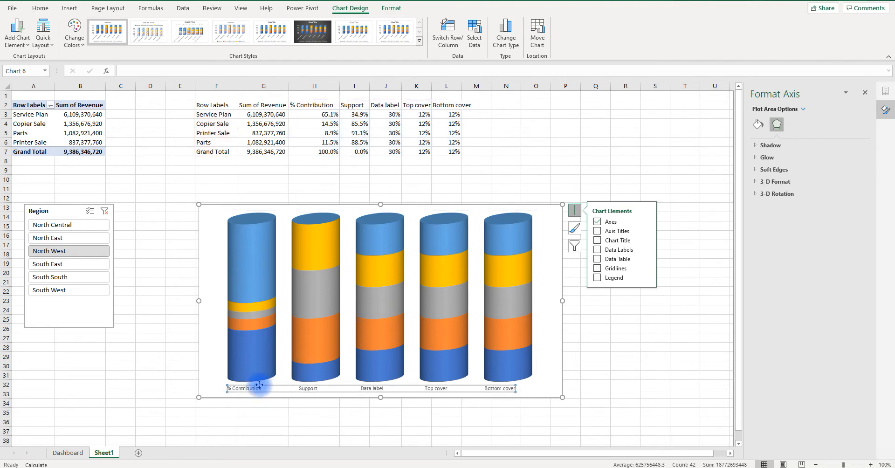
click(40, 7)
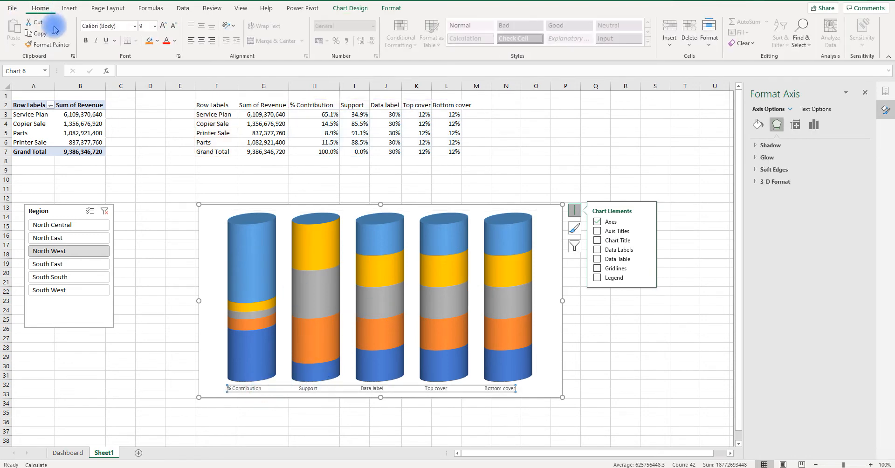
click(155, 26)
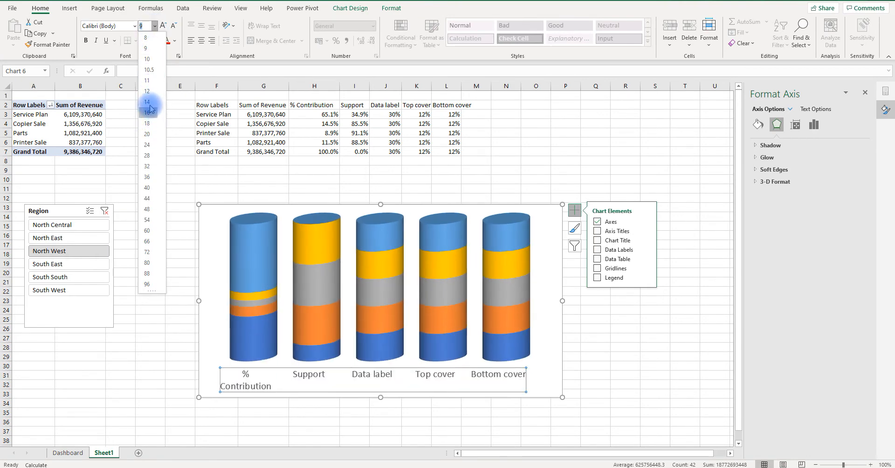
click(151, 103)
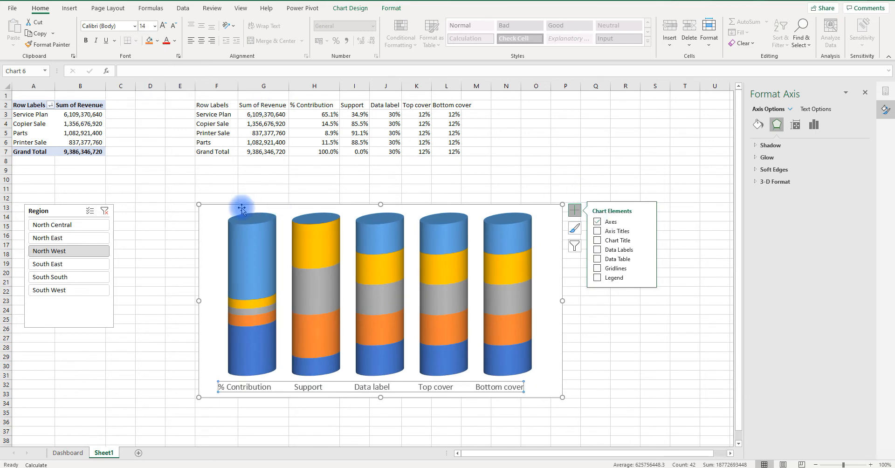
click(199, 204)
drag(199, 204, 186, 194)
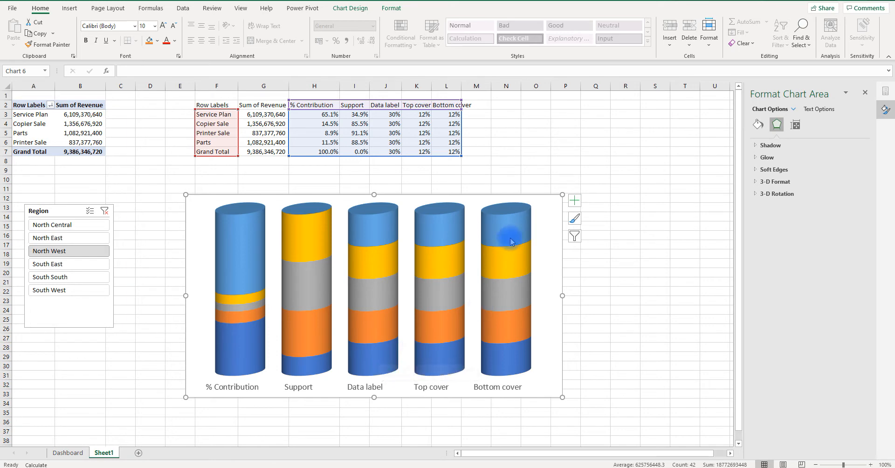
Review the chart's series and category labels in its data source settings
click(548, 239)
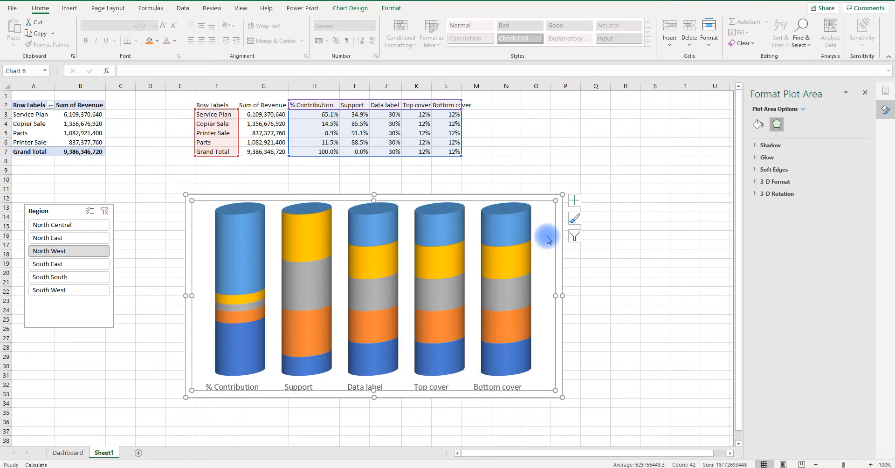
right_click(549, 239)
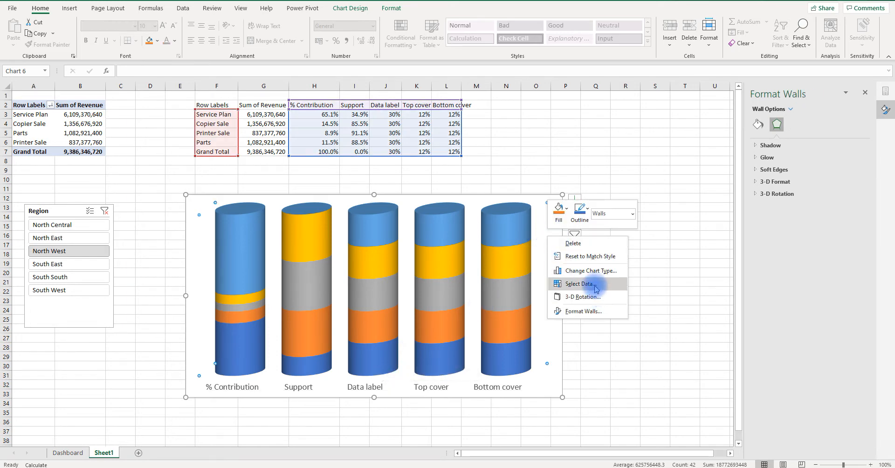
click(579, 284)
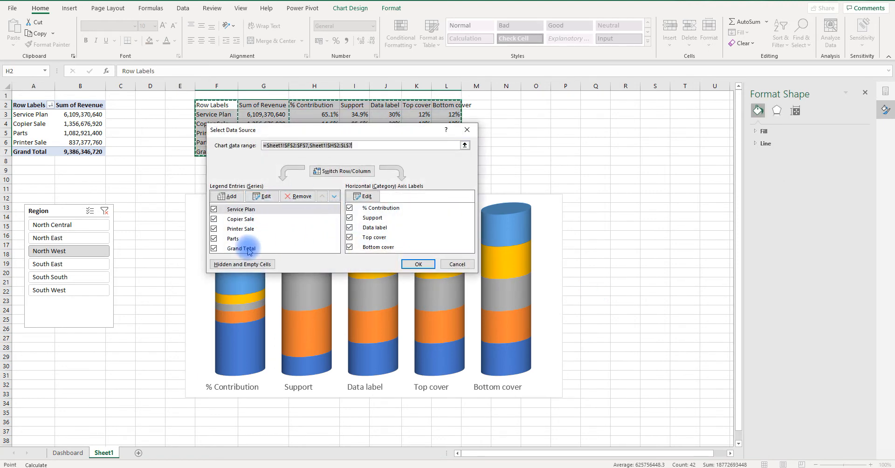
drag(321, 126, 515, 141)
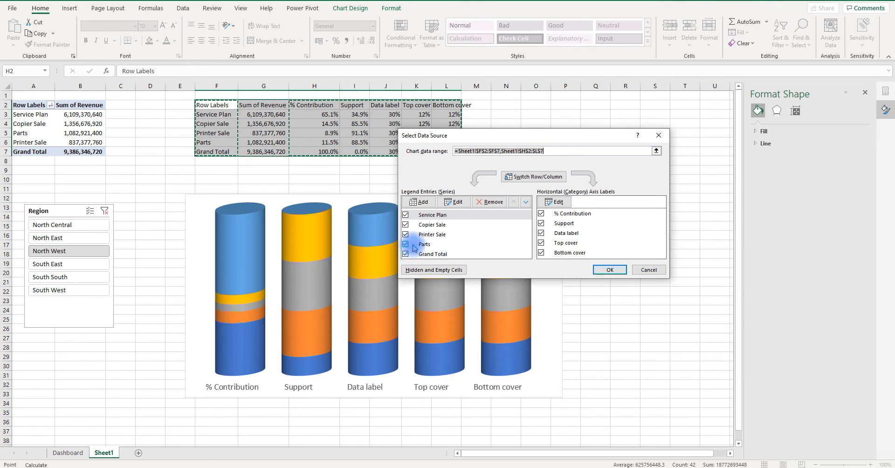
click(610, 270)
click(486, 198)
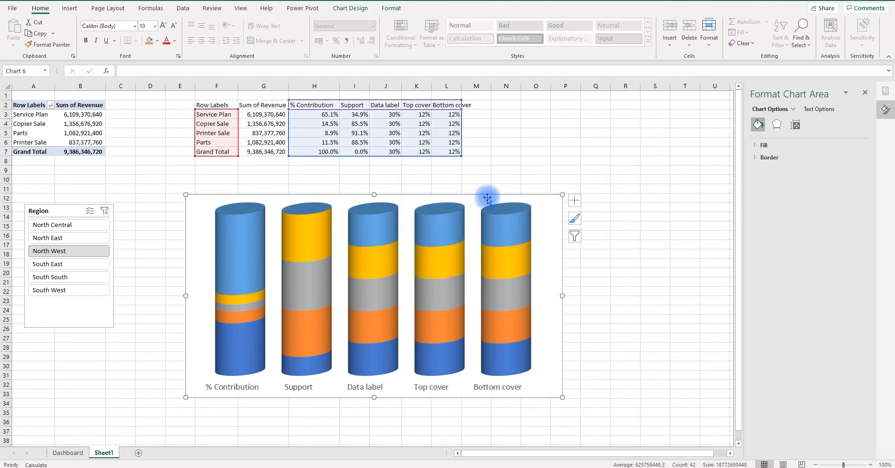
Exclude the Grand Total row from the chart's data range and switch its rows and columns so the products become categories
drag(460, 156, 460, 146)
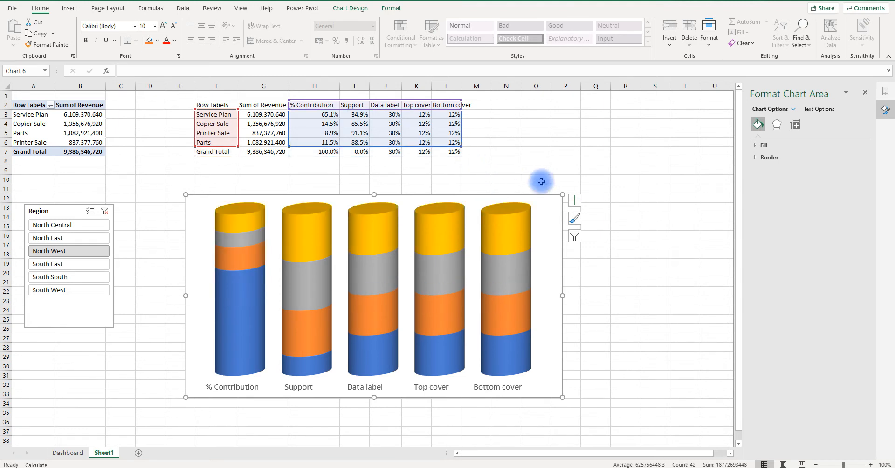
click(549, 204)
right_click(549, 203)
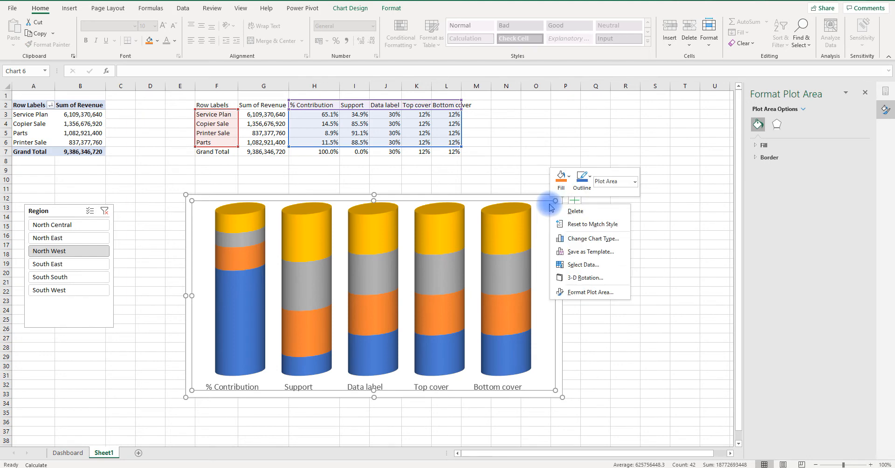
click(583, 264)
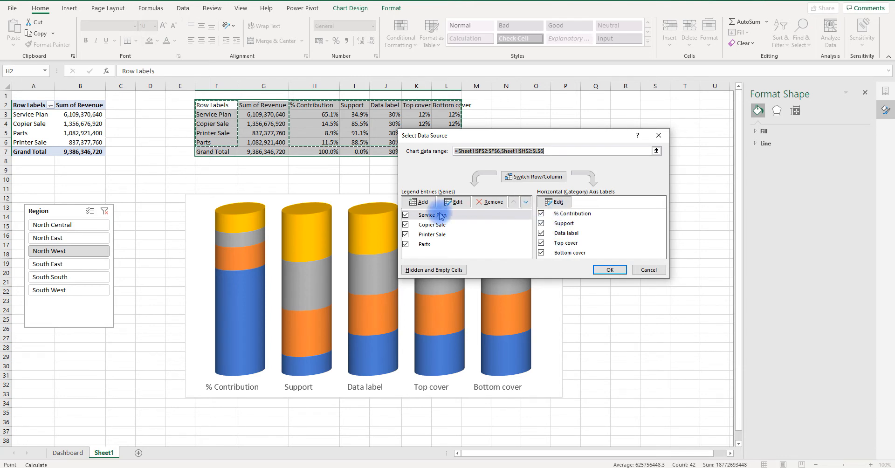
click(526, 177)
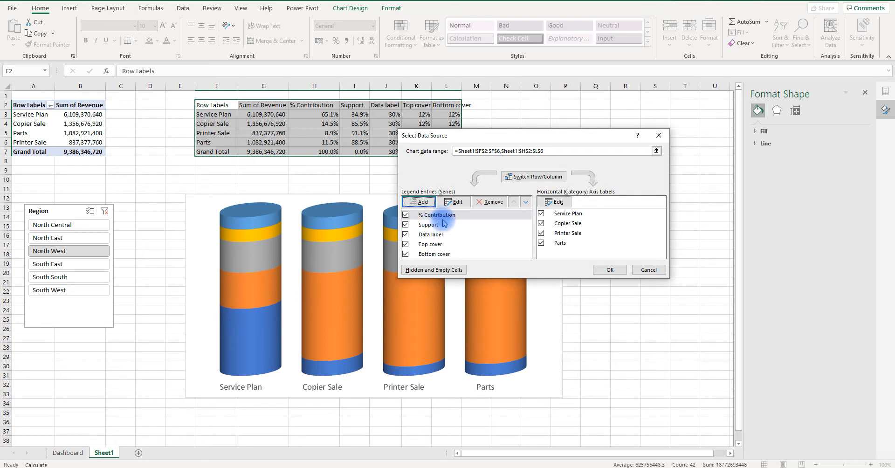
Move the Bottom cover series to the first place in the chart's series order
click(448, 256)
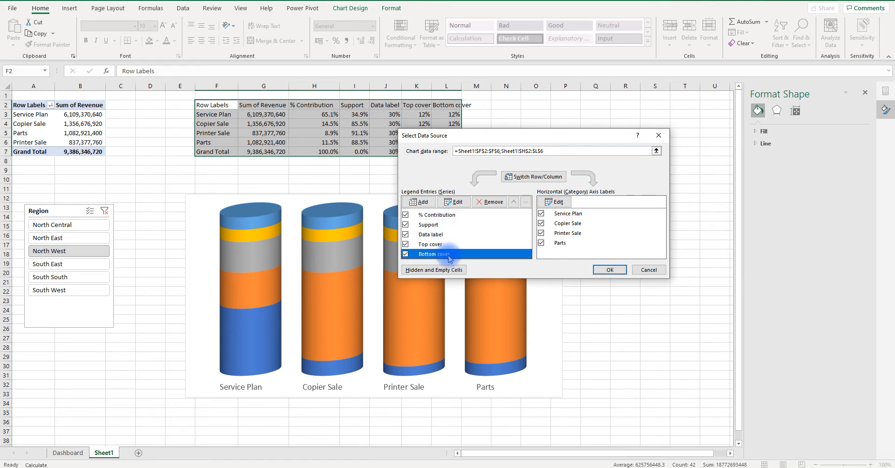
click(514, 202)
click(513, 202)
click(513, 202)
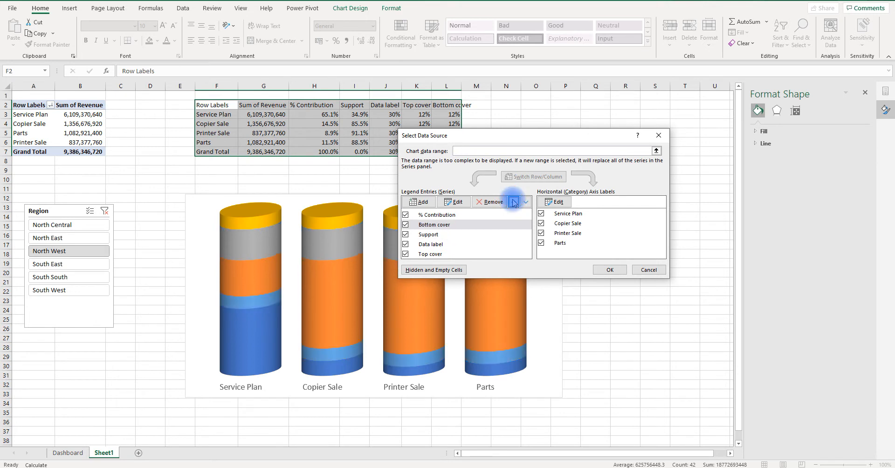
click(513, 202)
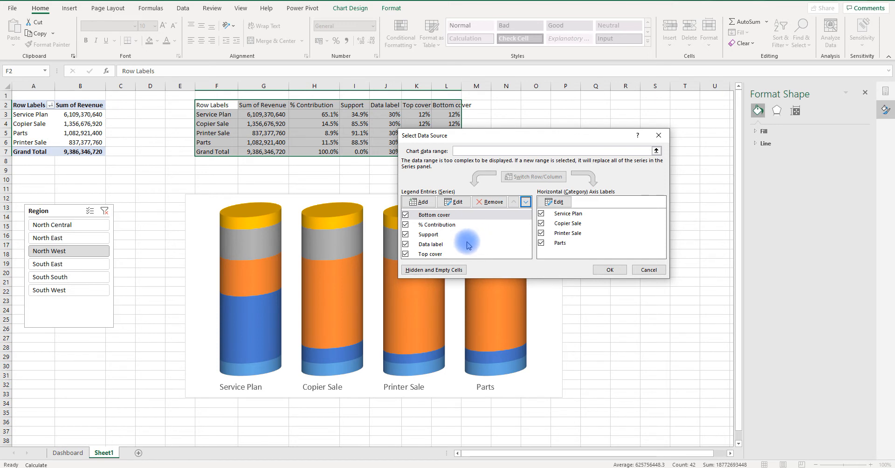
Move the Data label series to second place, directly after Bottom cover, and apply the data source changes
click(443, 245)
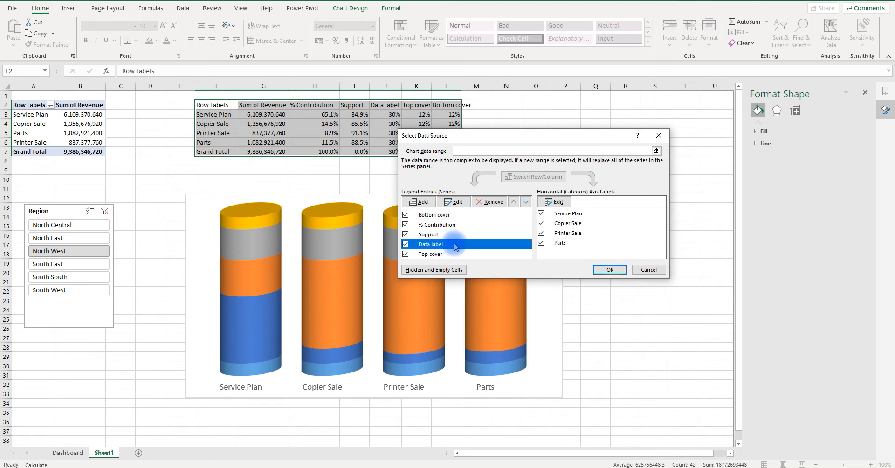
click(513, 204)
click(513, 203)
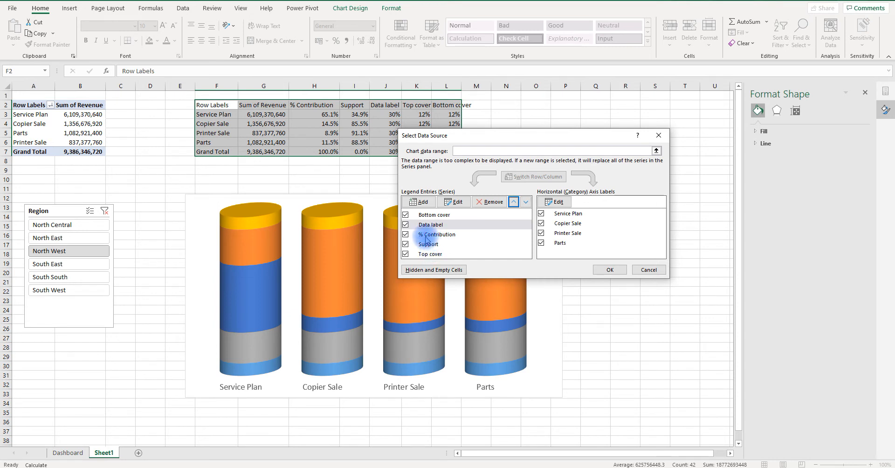
click(434, 236)
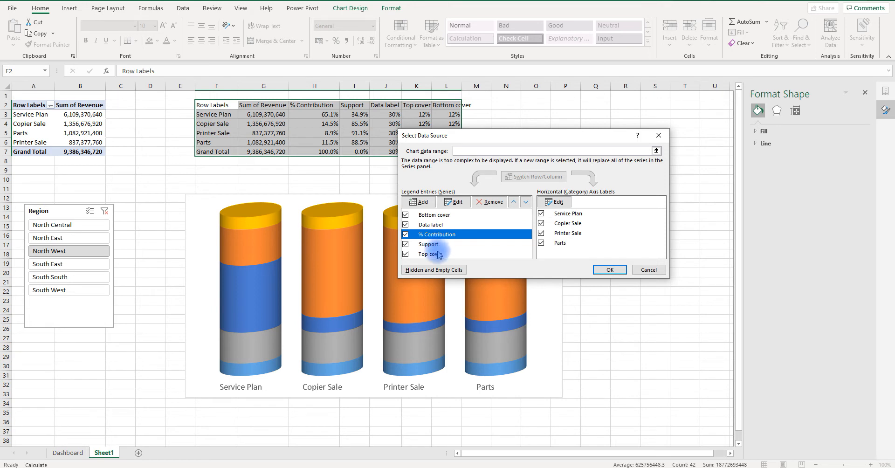
click(437, 255)
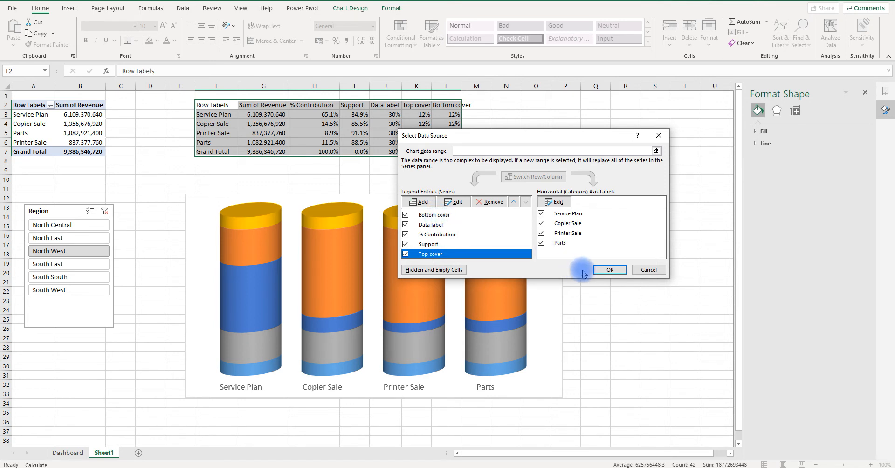
click(603, 271)
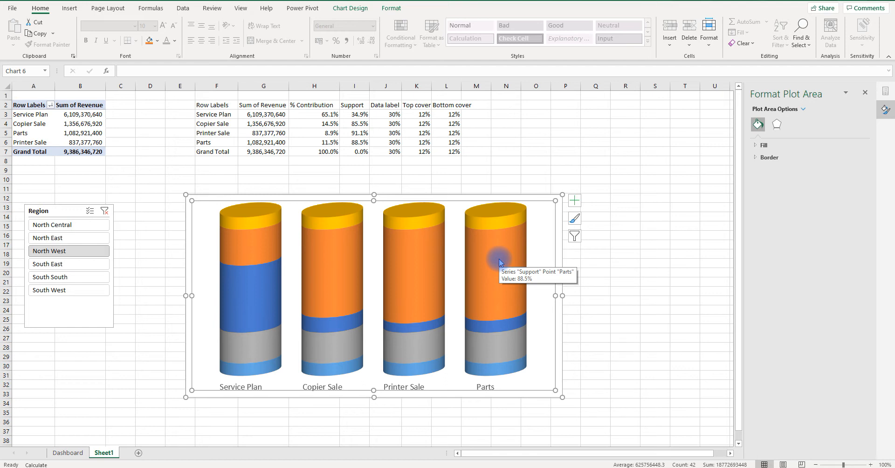
Set the cylinder chart's plot area to no fill
click(756, 146)
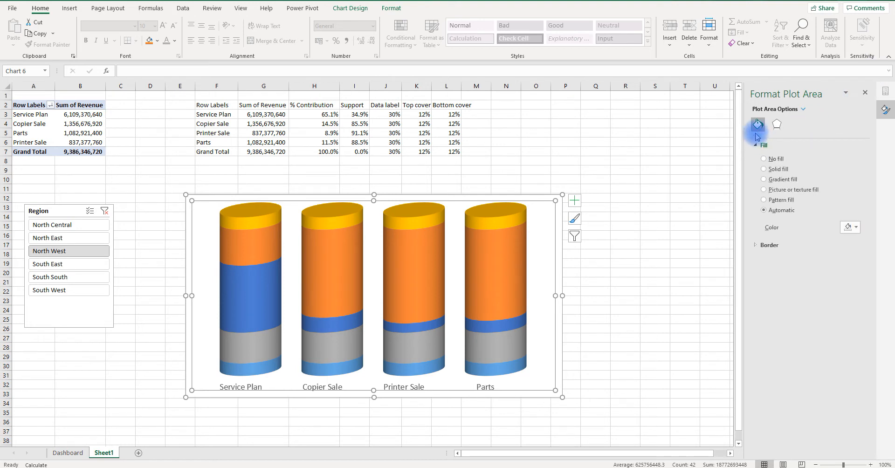
click(767, 169)
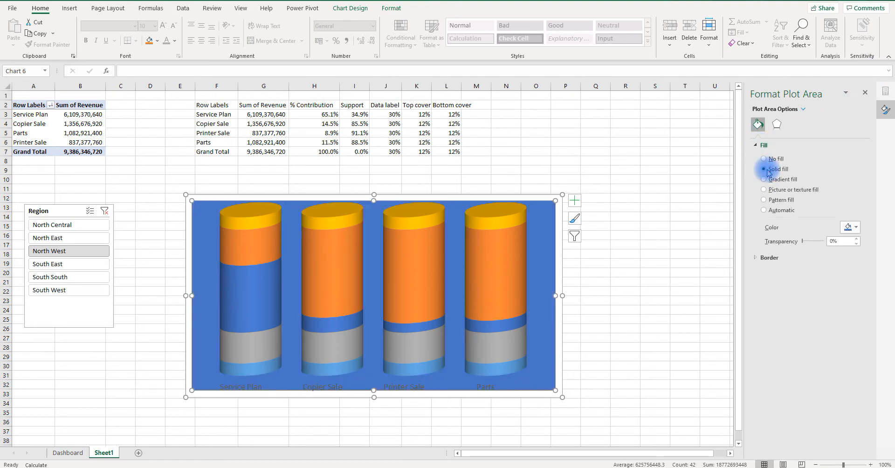
click(766, 160)
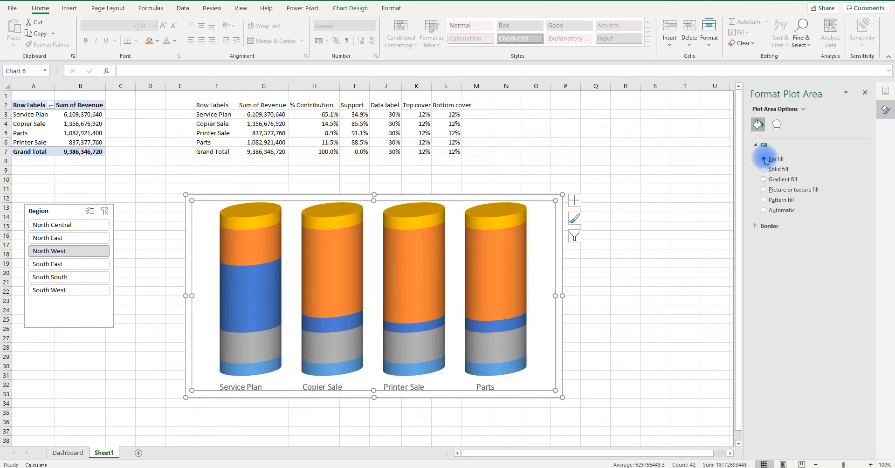
Give the Bottom cover series a solid light grey fill with 25% transparency
click(509, 237)
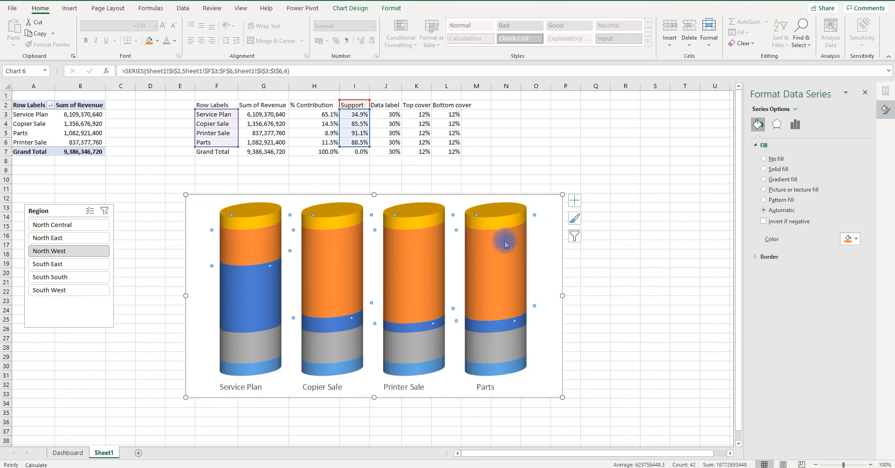
click(507, 238)
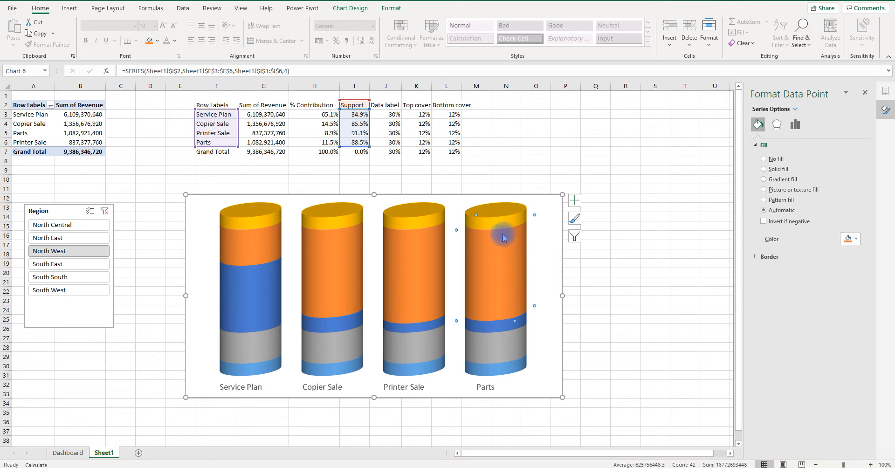
mouse_move(504, 224)
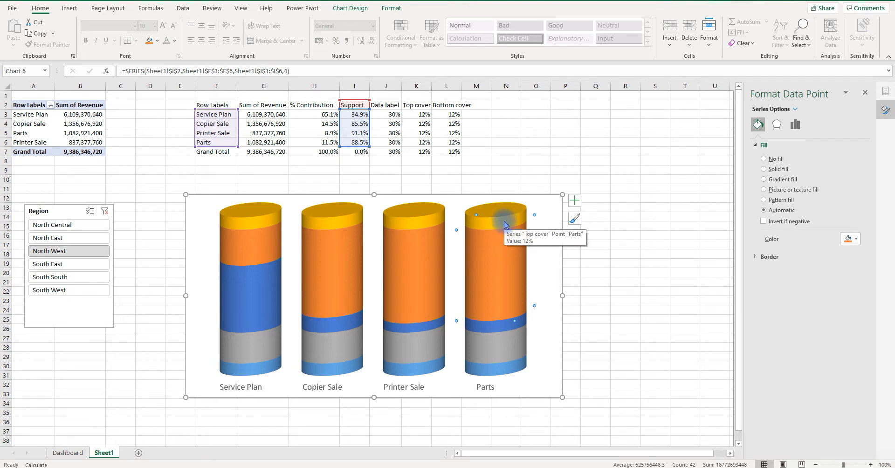
click(500, 366)
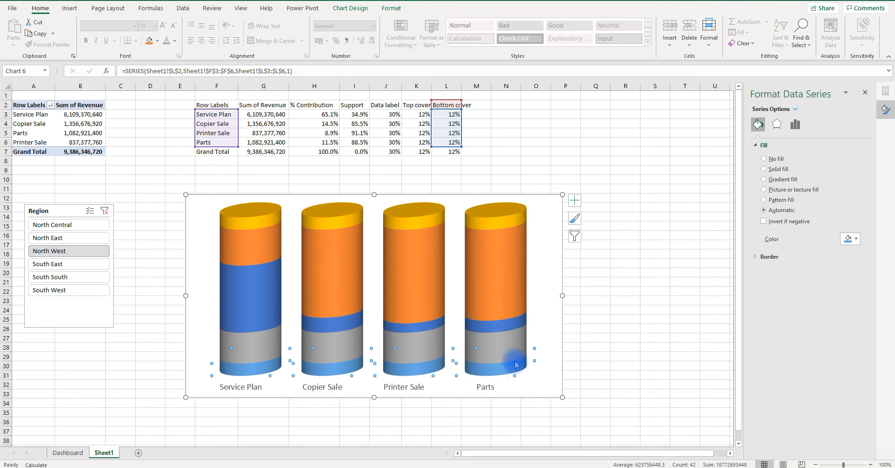
click(764, 169)
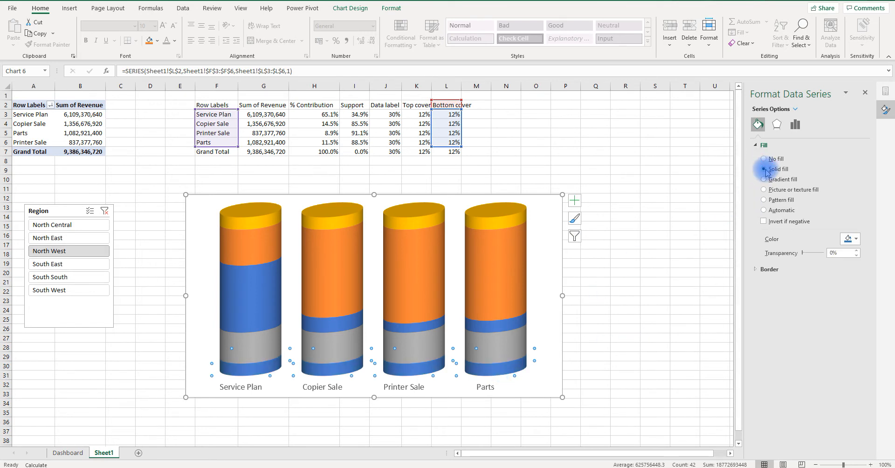
click(849, 239)
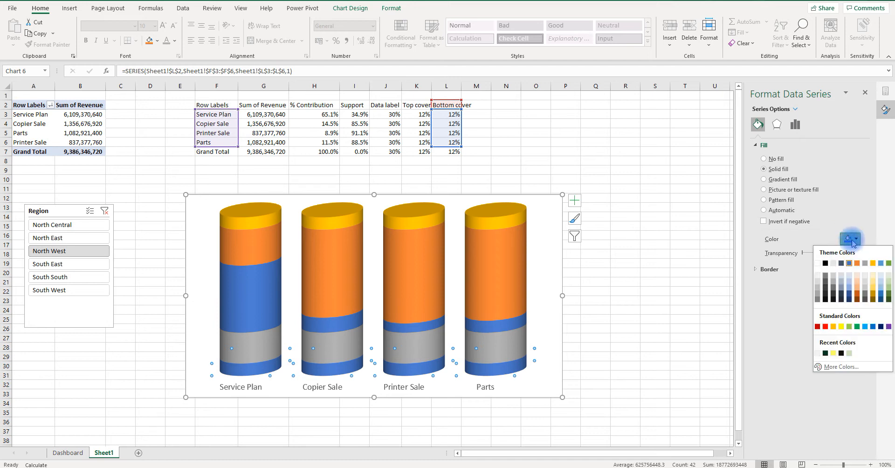
click(817, 279)
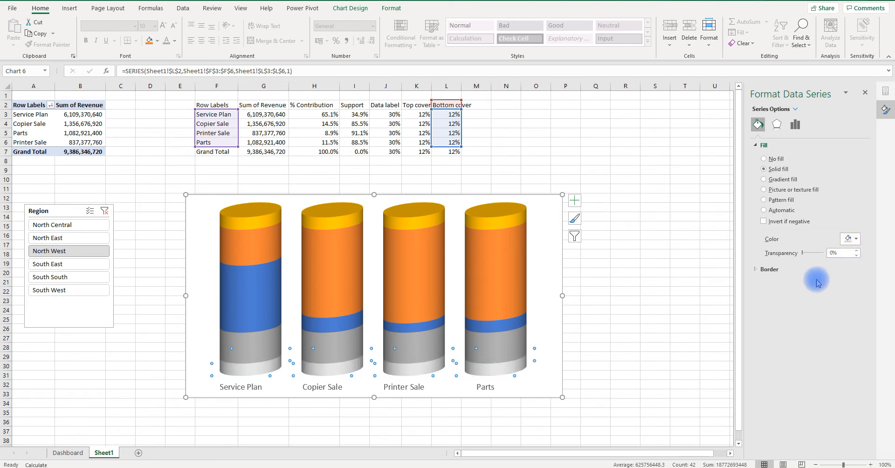
drag(804, 254, 808, 255)
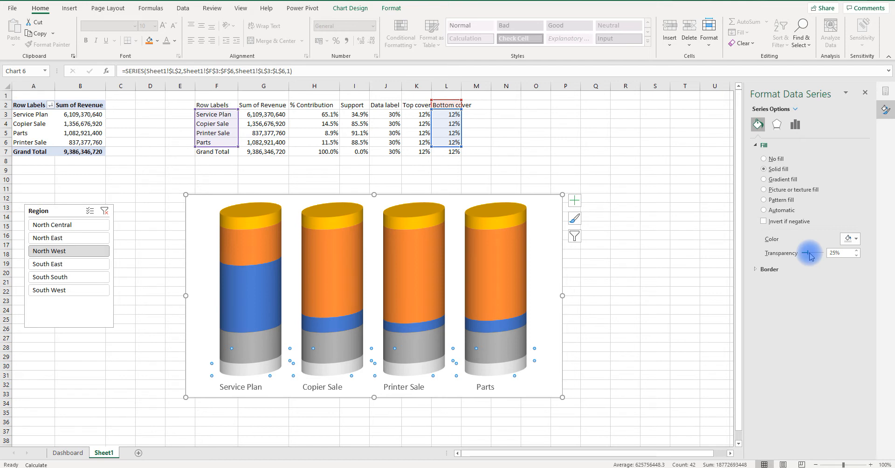
Give the Data label series a solid dark grey fill with 8% transparency
click(505, 348)
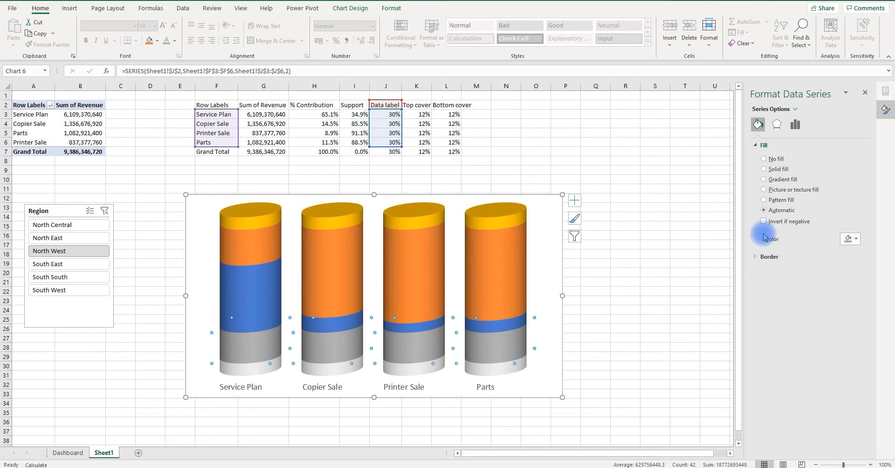
click(765, 168)
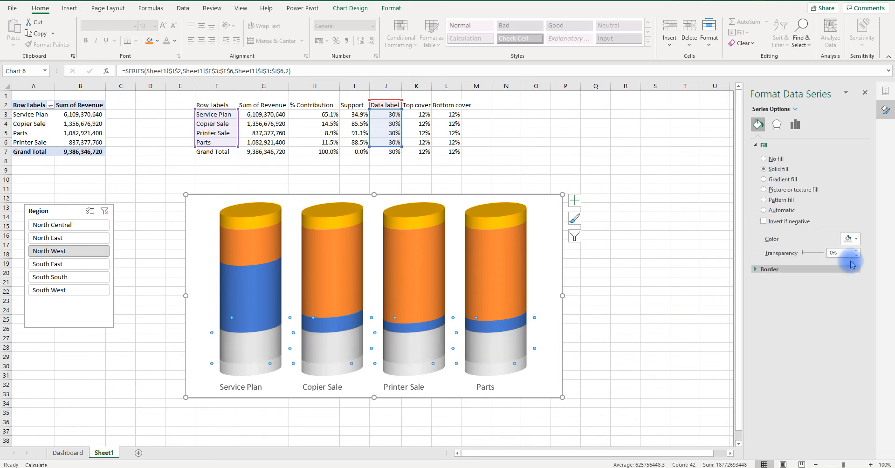
click(857, 241)
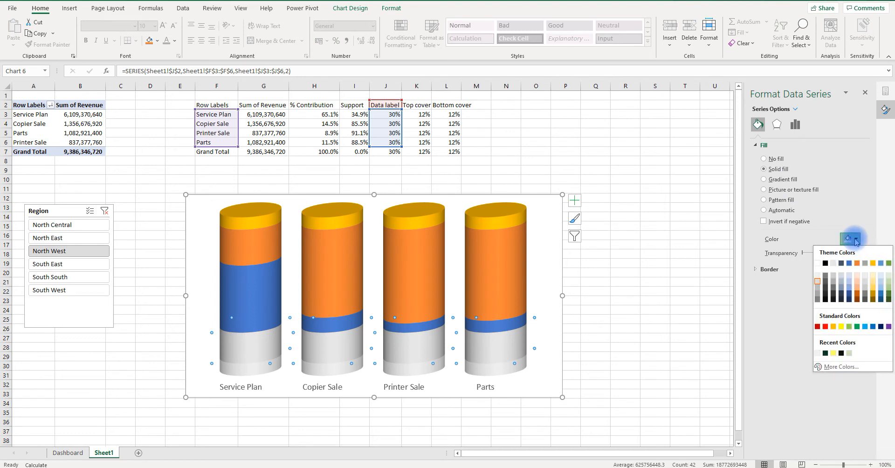
click(826, 282)
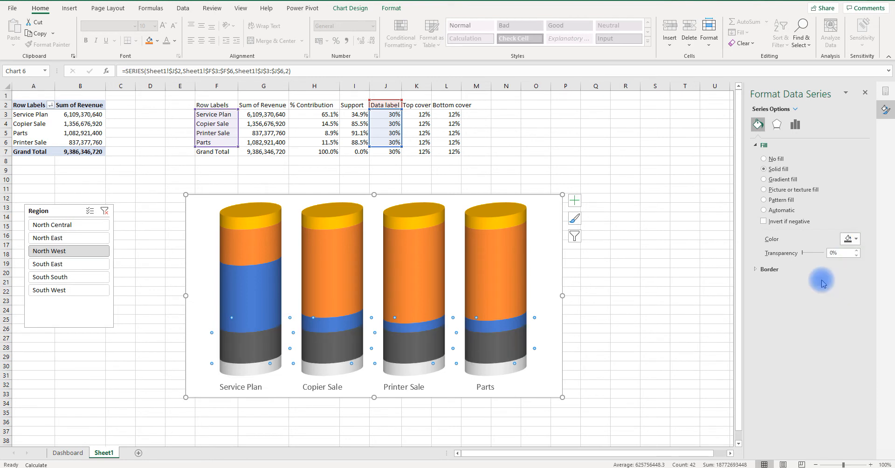
drag(812, 256, 808, 256)
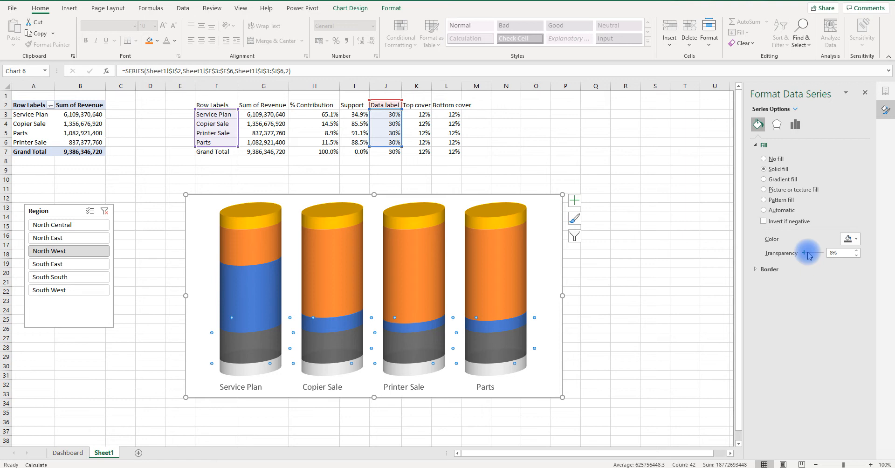
Give the Support series a solid white fill with 51% transparency
click(503, 325)
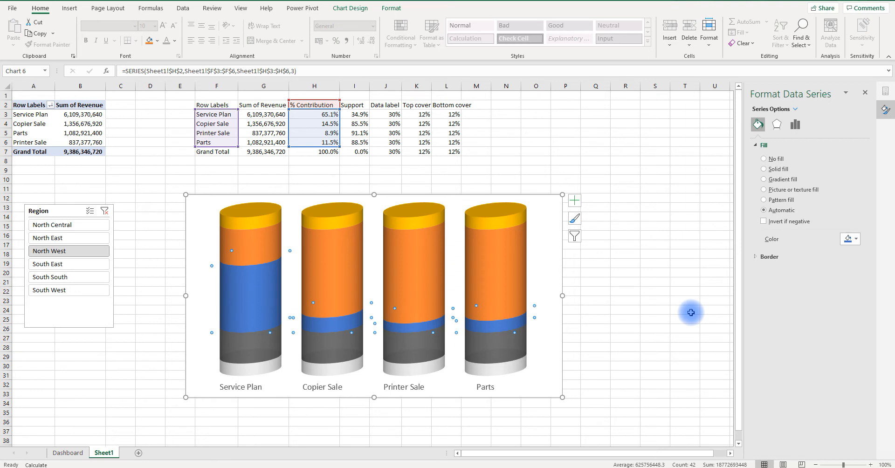
click(490, 280)
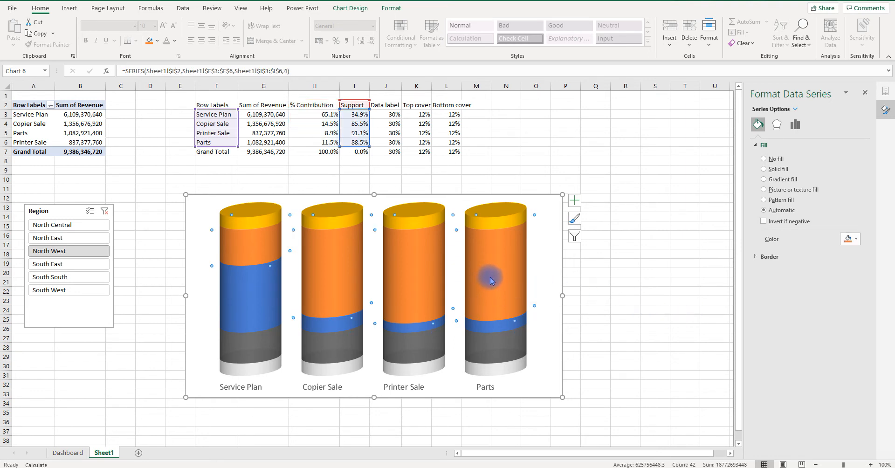
click(772, 170)
click(856, 240)
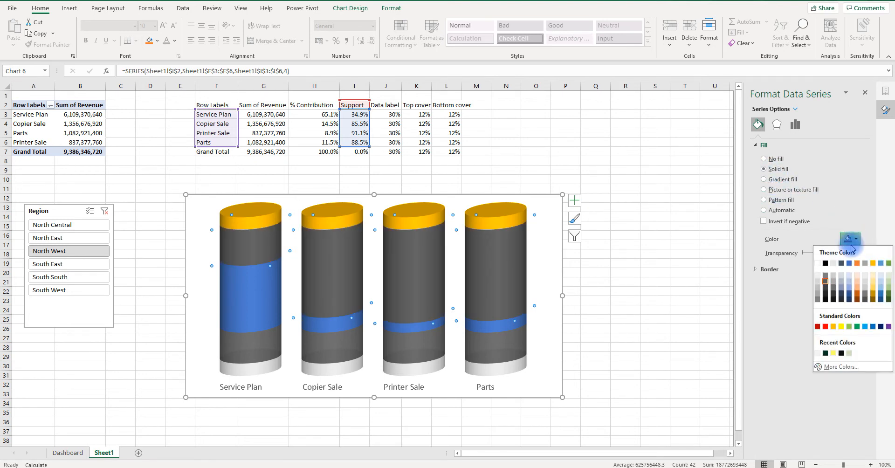
click(818, 263)
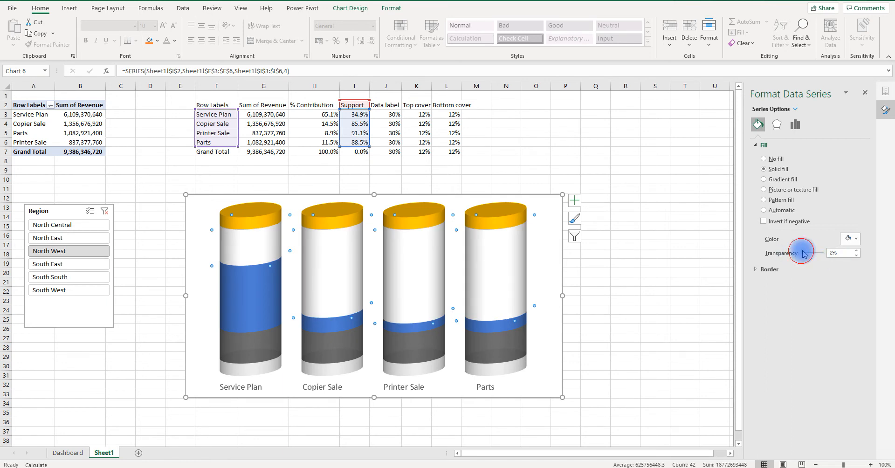
mouse_move(803, 254)
mouse_down()
mouse_move(820, 254)
mouse_move(813, 256)
mouse_up()
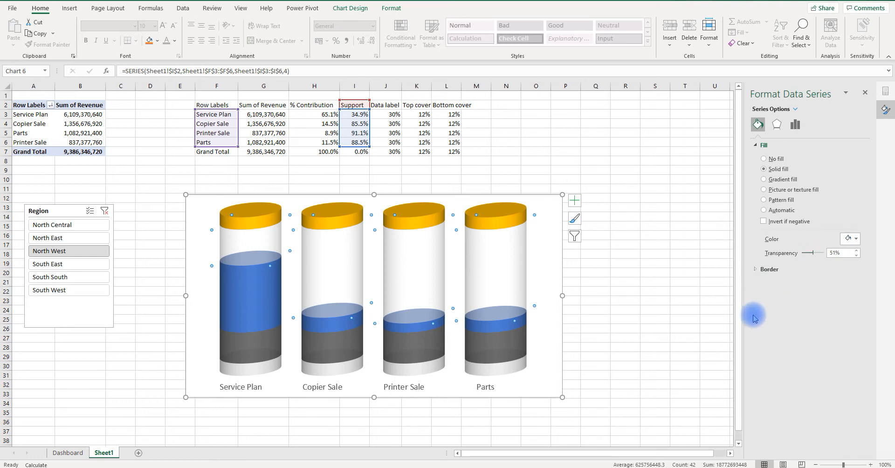
Give the Top cover series a solid light grey fill with 14% transparency
click(490, 225)
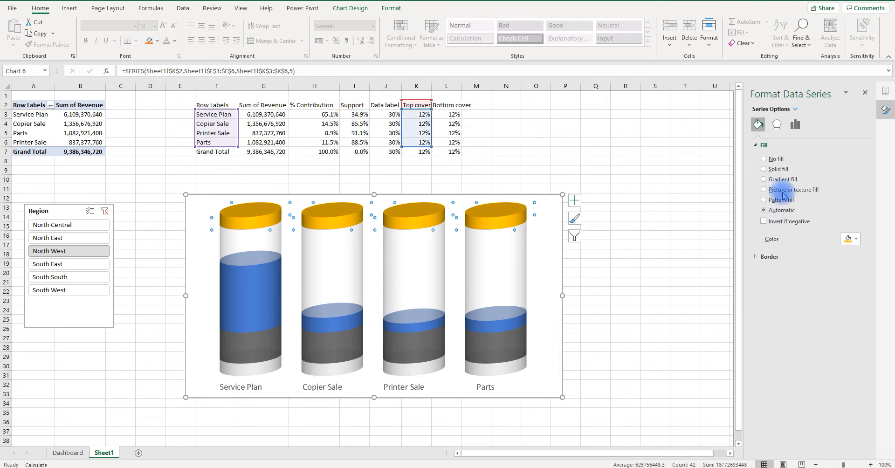
click(855, 239)
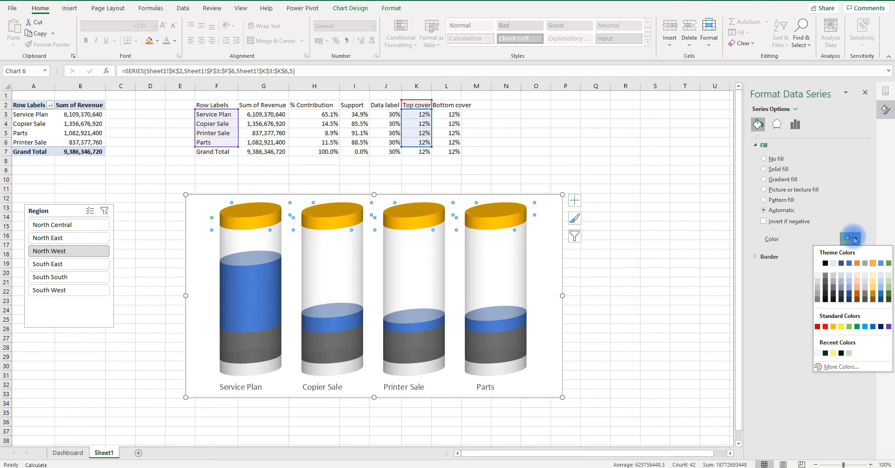
click(817, 282)
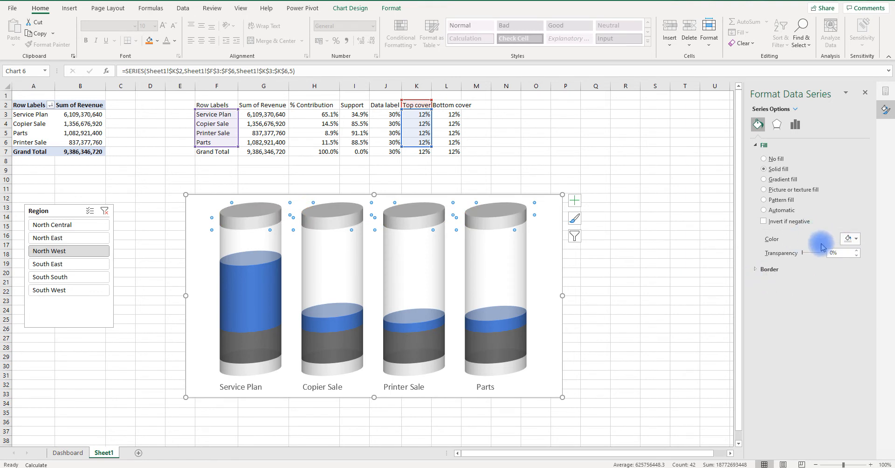
drag(802, 253, 806, 254)
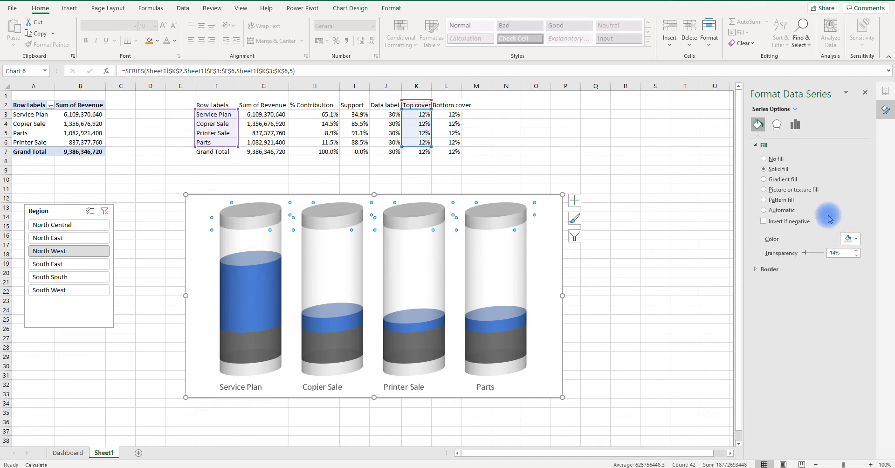
Give the Service Plan point of the % Contribution series a solid purple fill with 24% transparency
click(263, 304)
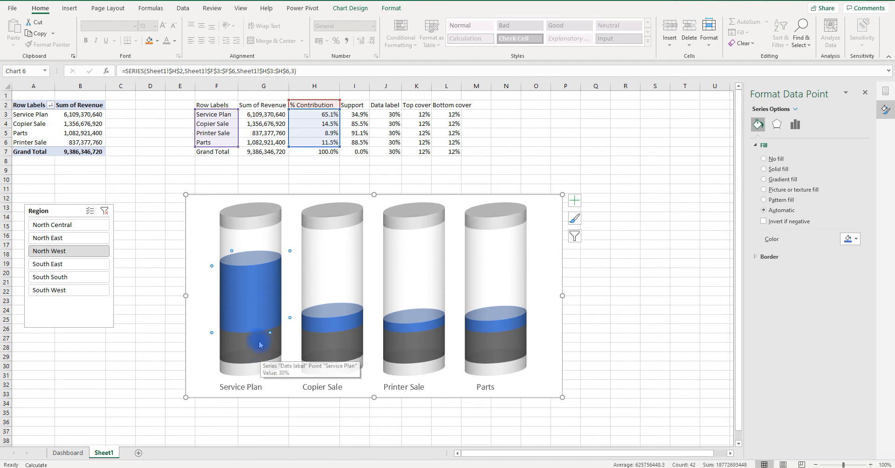
click(857, 240)
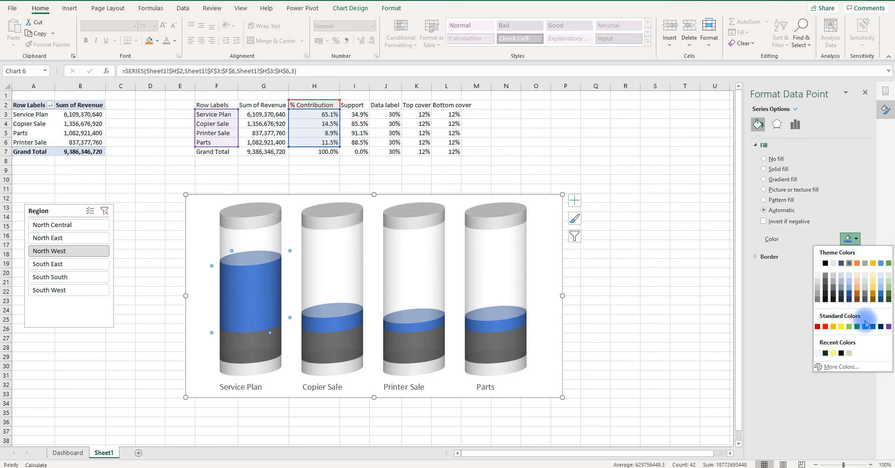
click(888, 327)
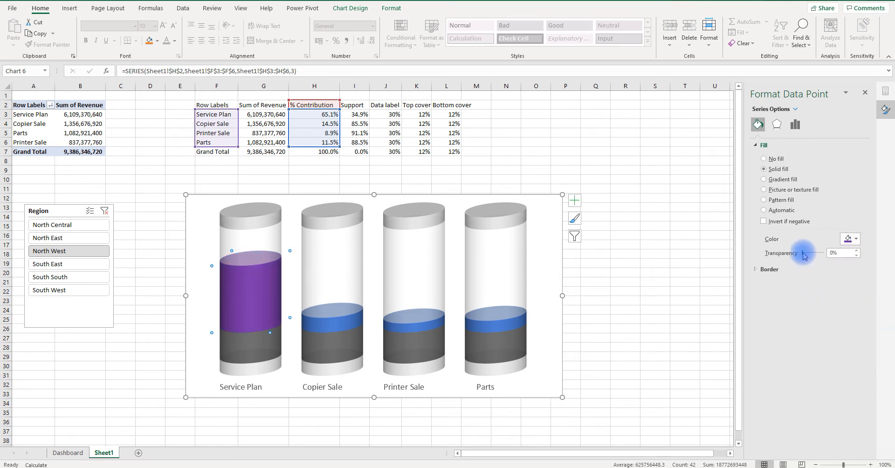
drag(803, 255, 809, 254)
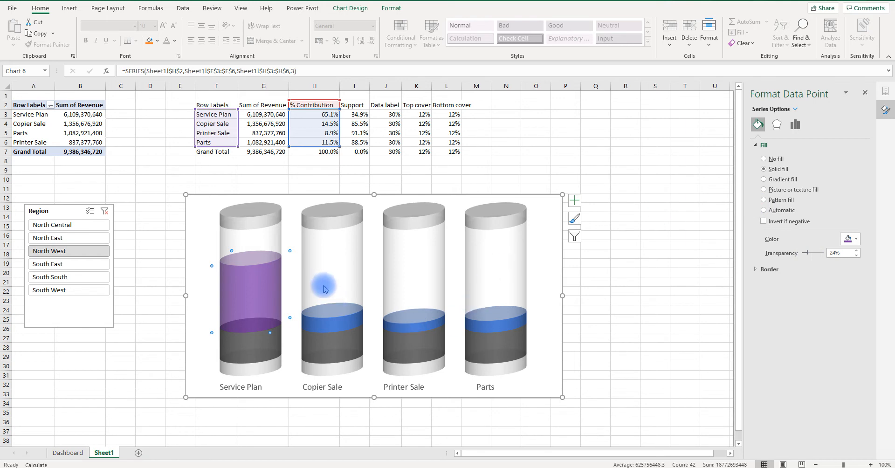
Give the Copier Sale point of the % Contribution series a solid red fill with 24% transparency
click(341, 327)
click(852, 242)
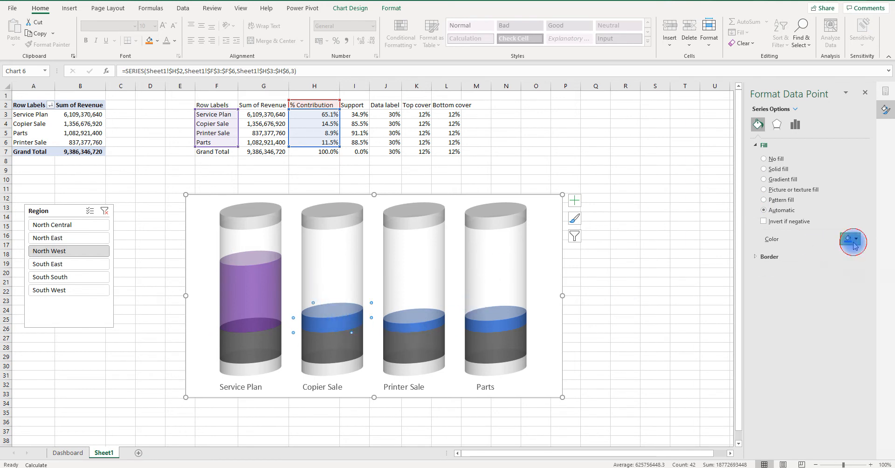
click(826, 325)
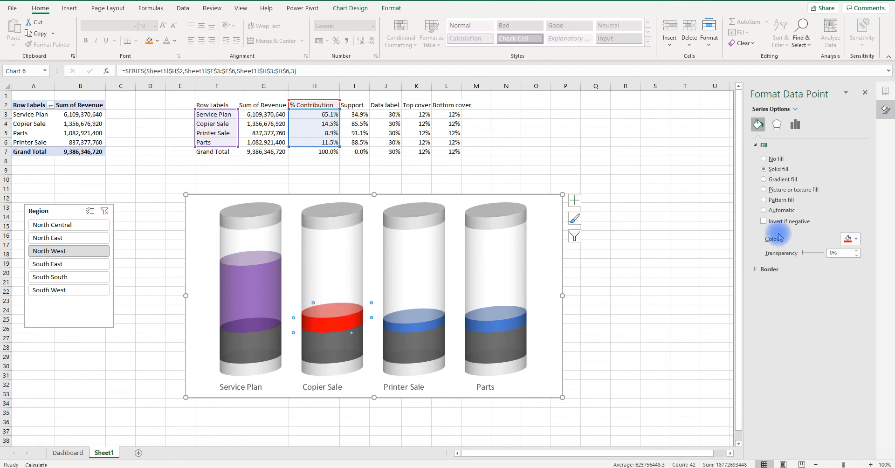
click(832, 253)
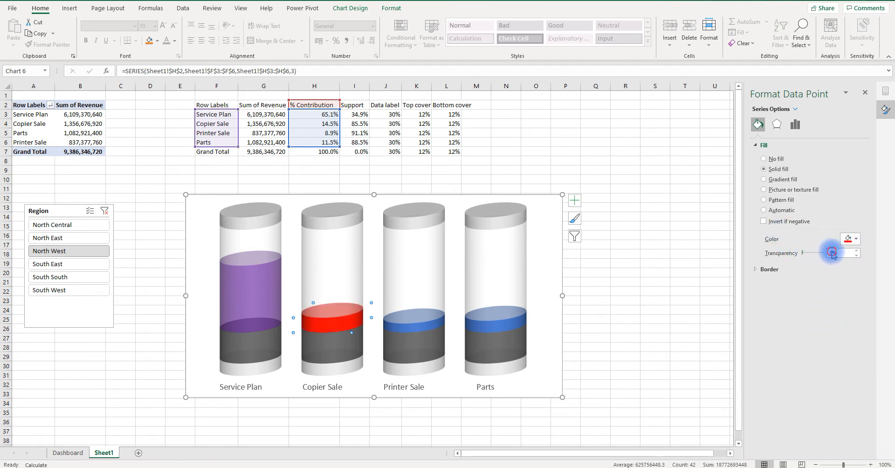
text(24)
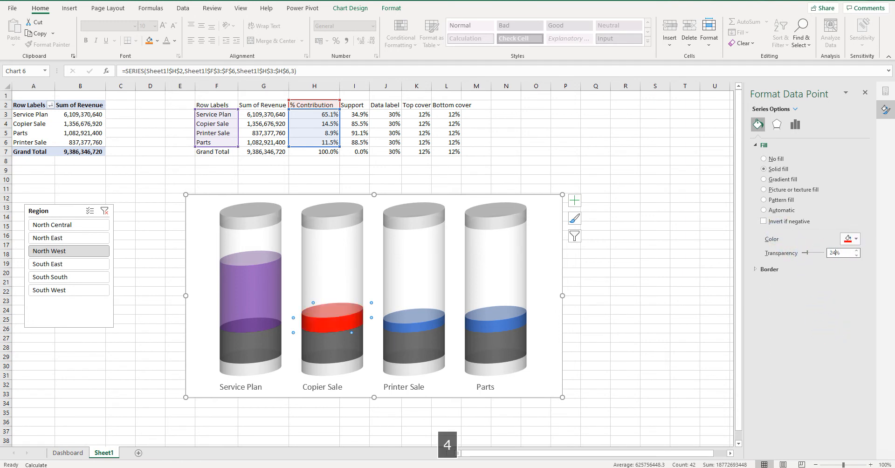
Give the Printer Sale point of the % Contribution series a solid green fill with 24% transparency
click(431, 328)
click(856, 239)
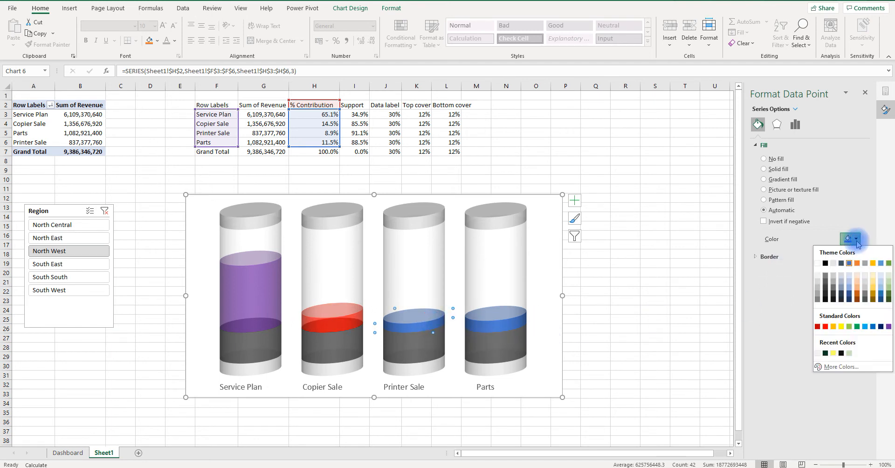
click(857, 326)
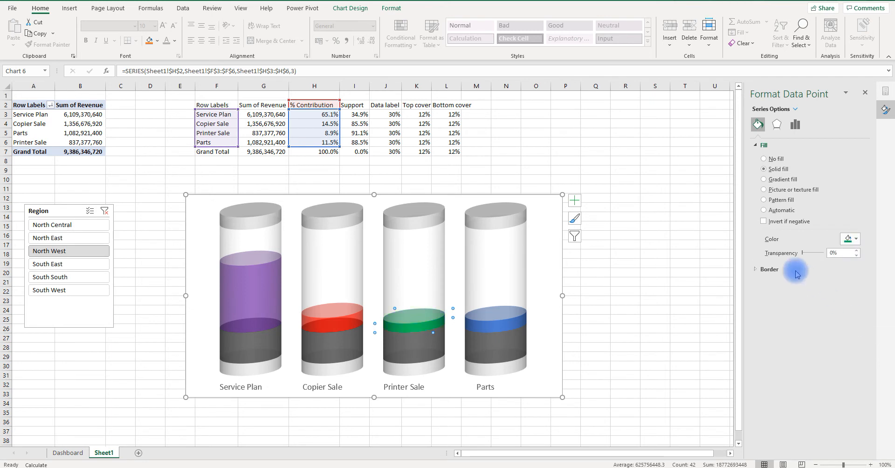
click(826, 253)
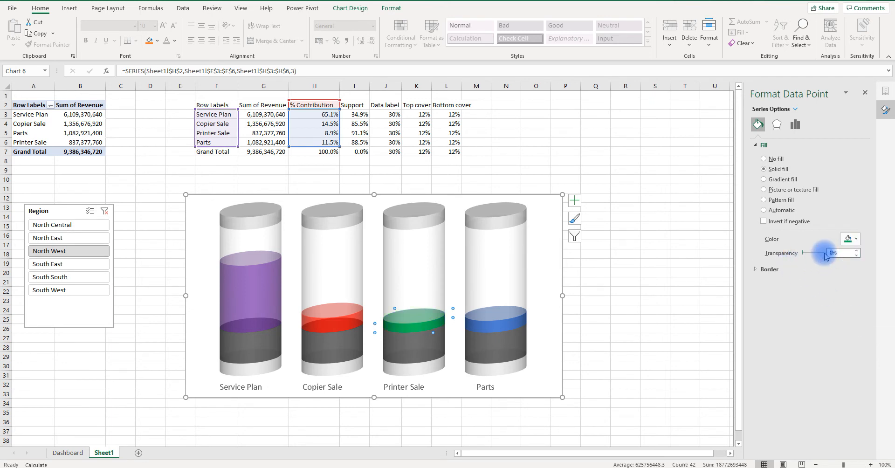
text(24)
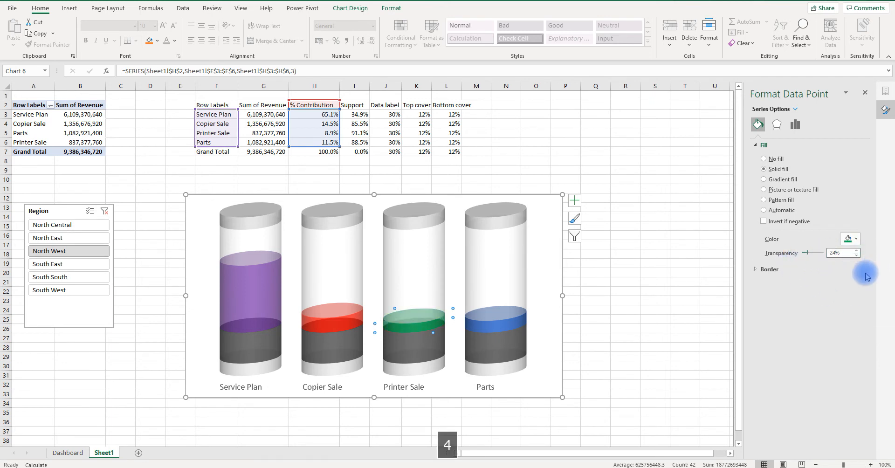
Give the Parts point of the % Contribution series a solid blue fill with 24% transparency and deselect the chart
click(516, 328)
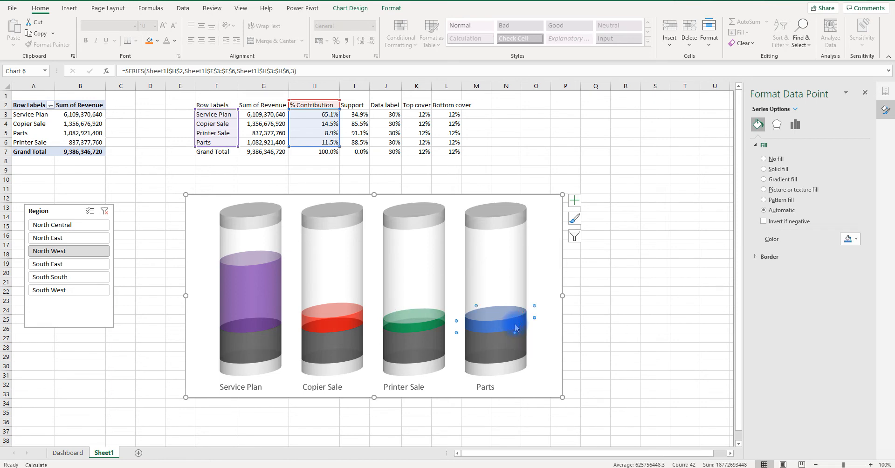
click(856, 238)
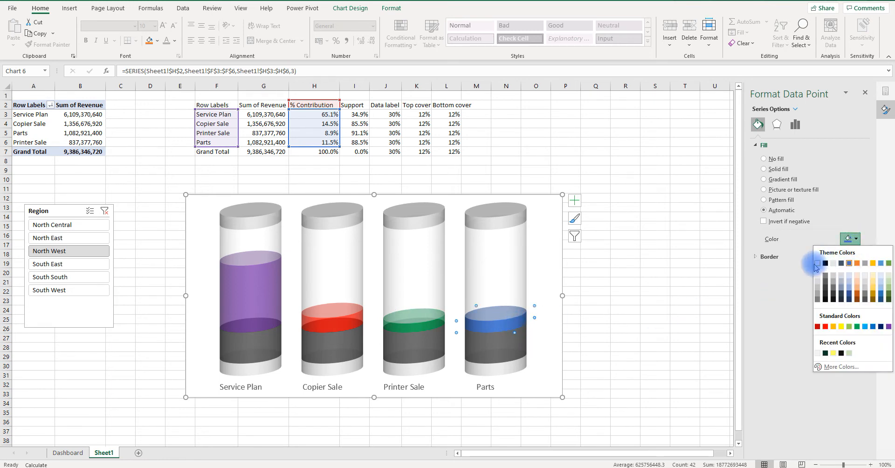
click(800, 270)
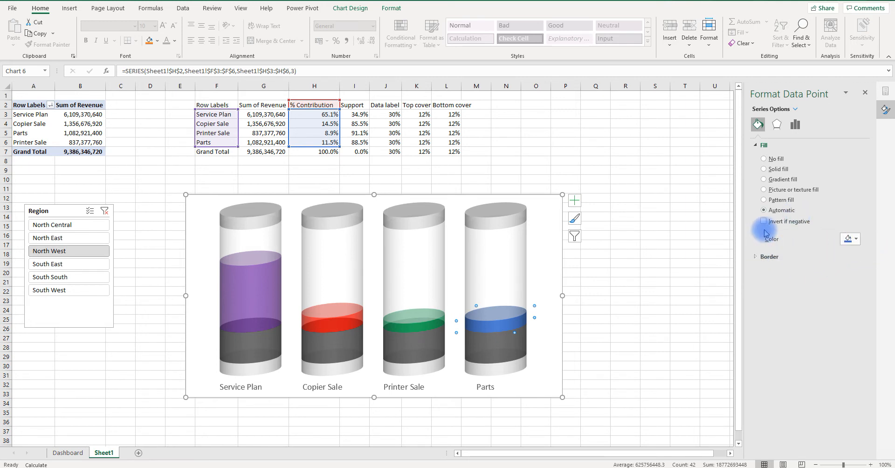
click(851, 239)
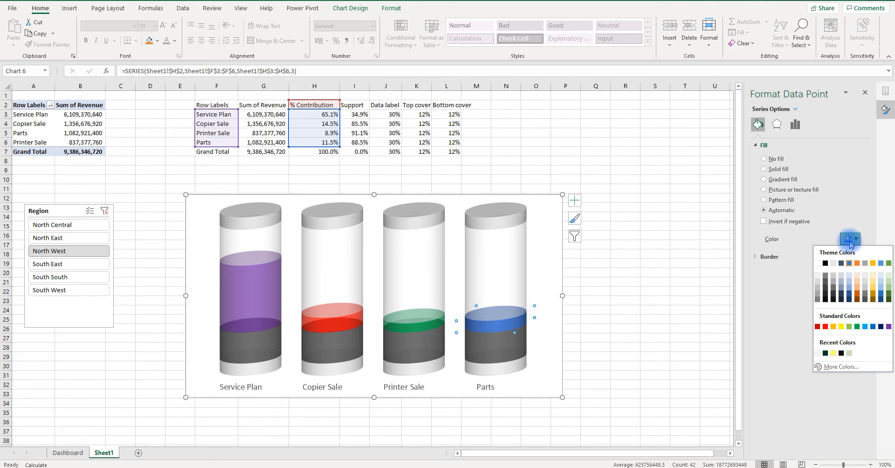
click(872, 326)
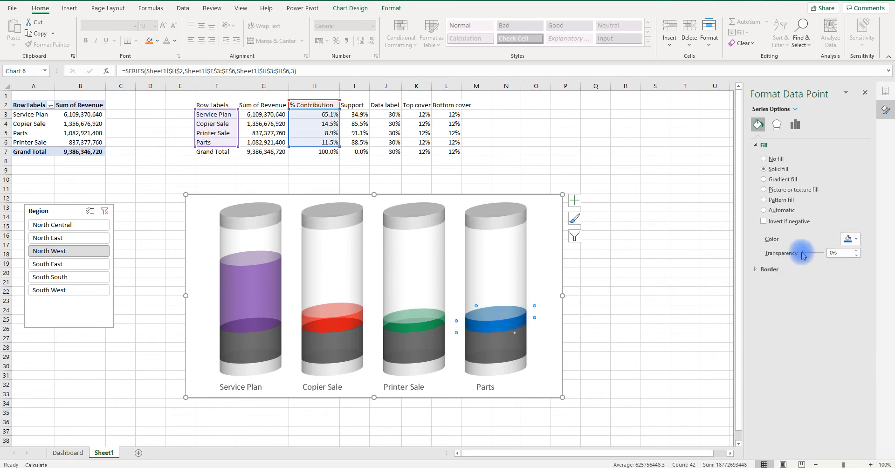
drag(802, 253, 825, 254)
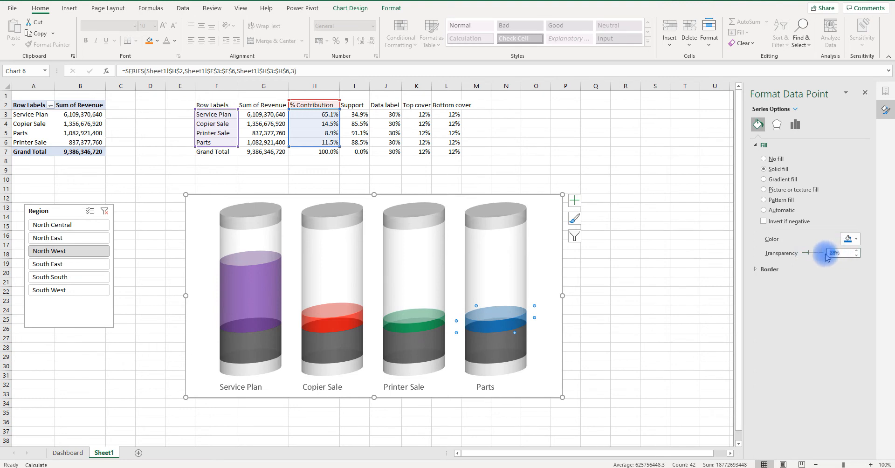
text(24)
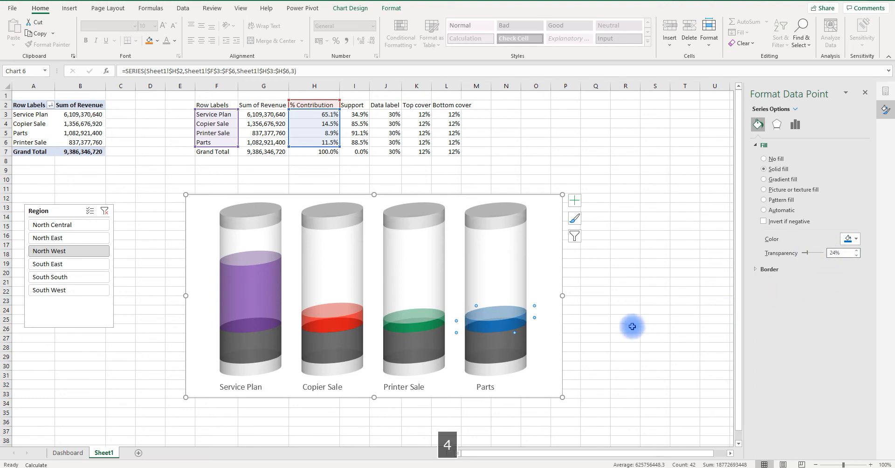
click(627, 326)
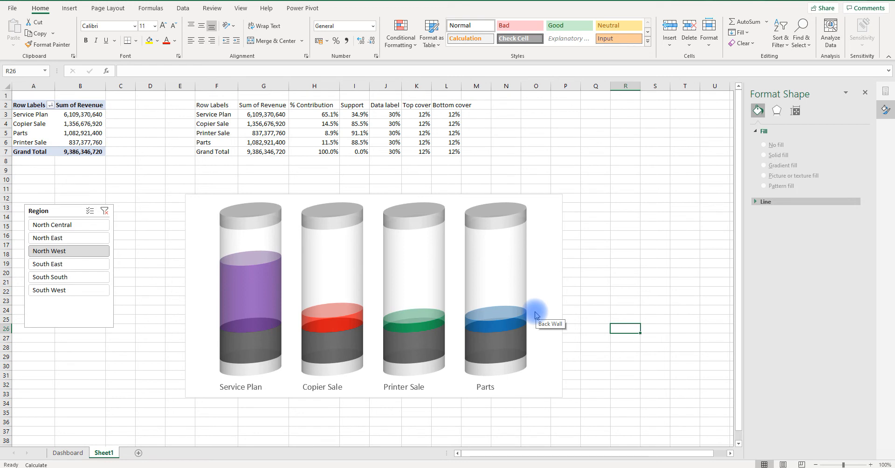
Set the cylinder chart's 3-D rotation to 0° for X and 25° for Y
click(496, 281)
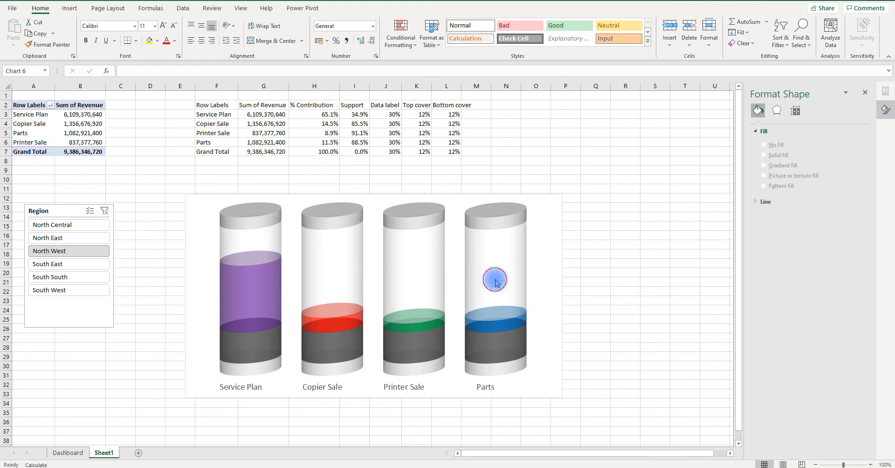
right_click(496, 282)
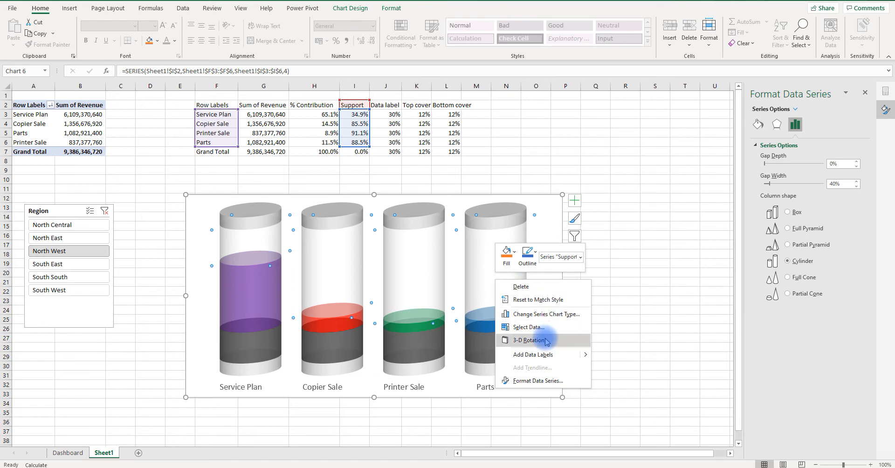
click(529, 340)
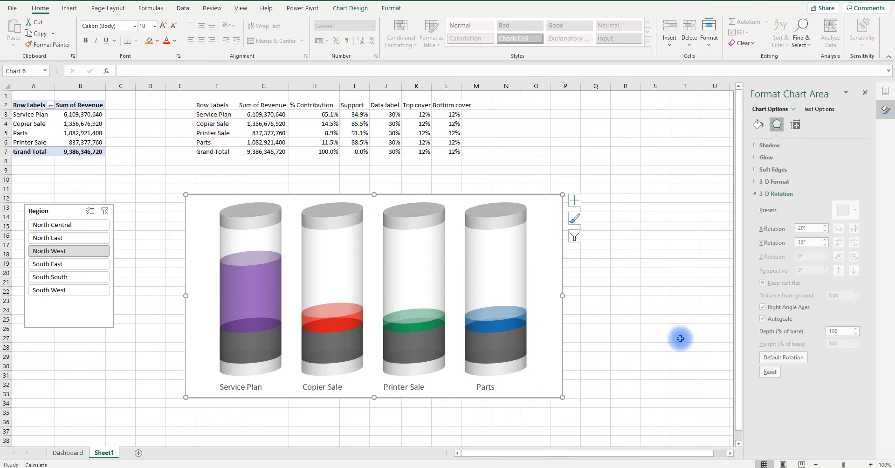
key(BackSpace)
click(819, 223)
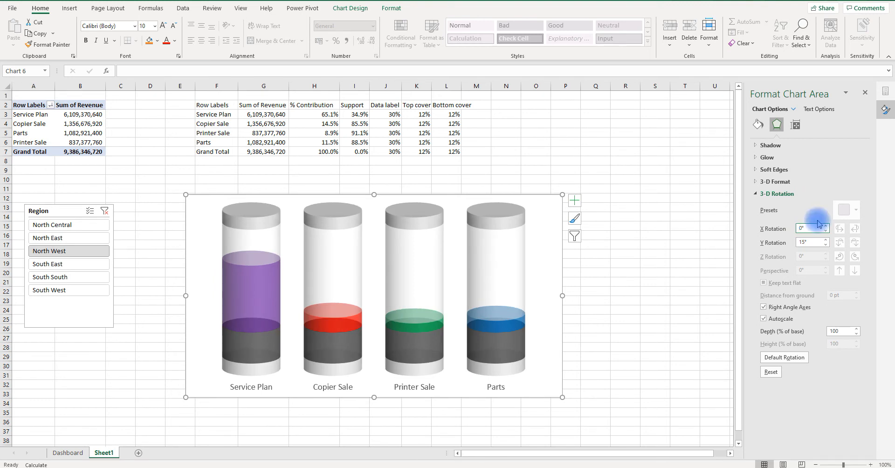
double_click(806, 242)
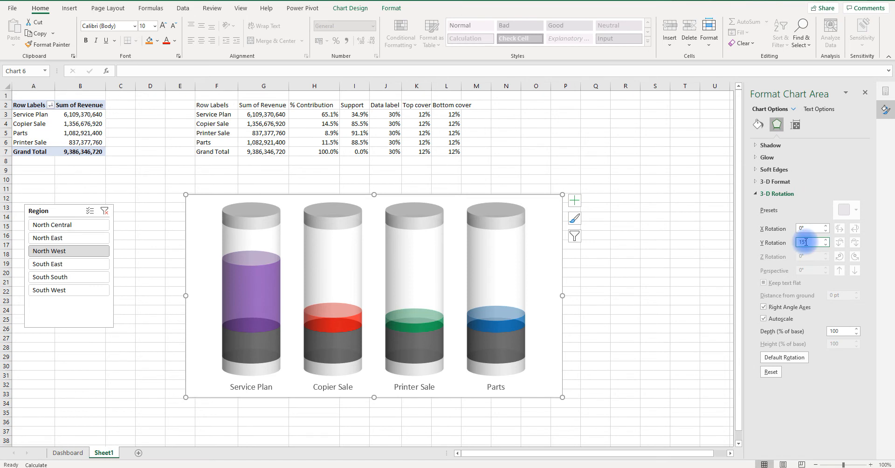
key(BackSpace)
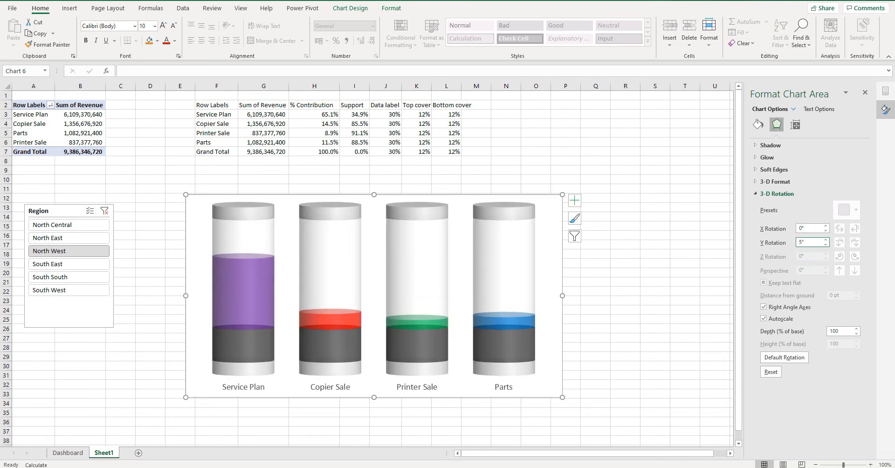
text(2)
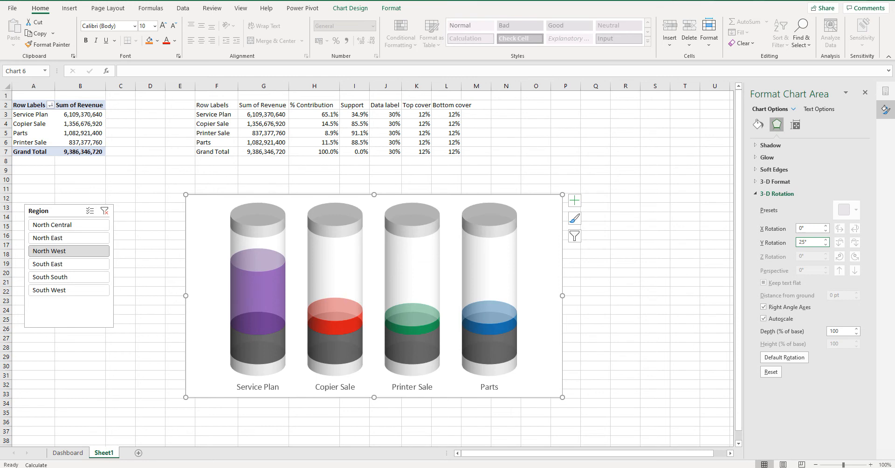
click(815, 239)
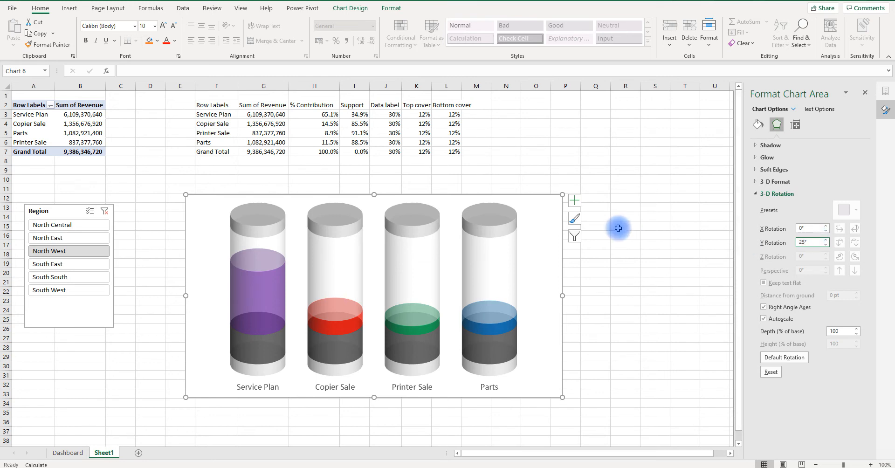
Enlarge the cylinder chart slightly and collapse its 3-D rotation settings
click(562, 194)
drag(562, 193, 565, 190)
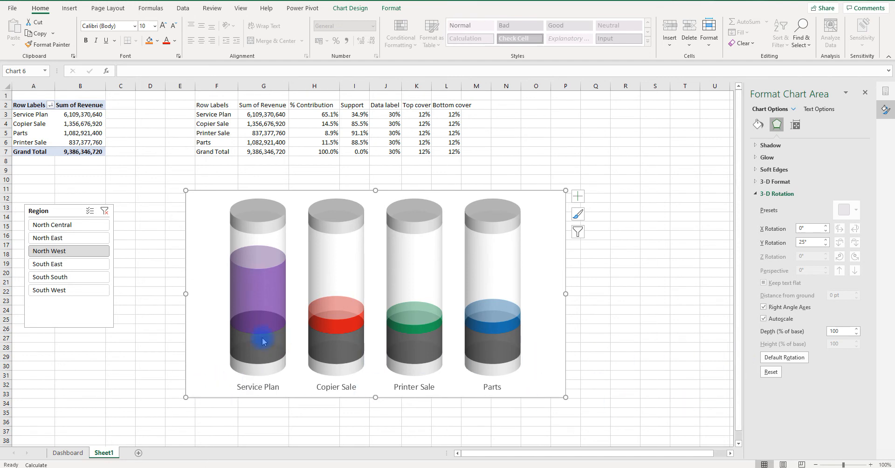
click(757, 194)
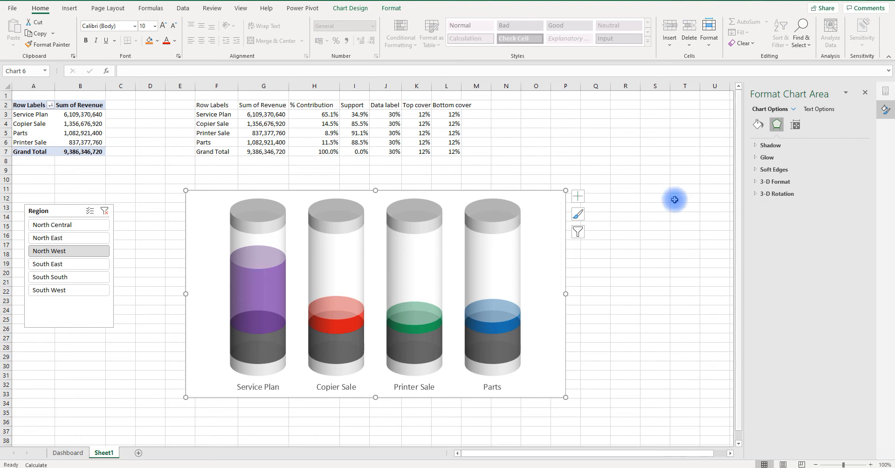
Draw a small text box between the Region slicer and the cylinder chart
click(69, 9)
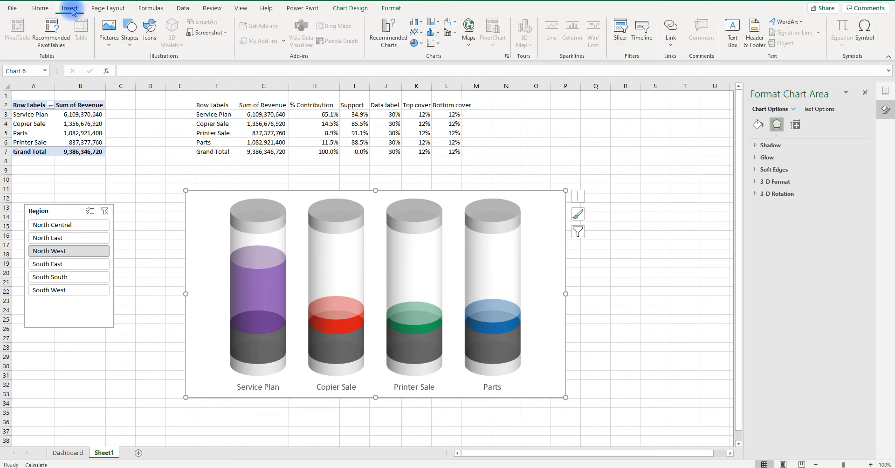
click(135, 45)
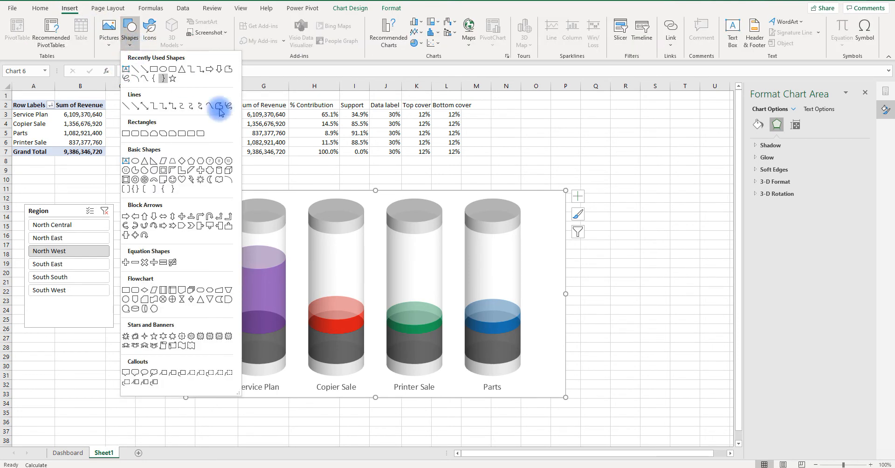
click(126, 69)
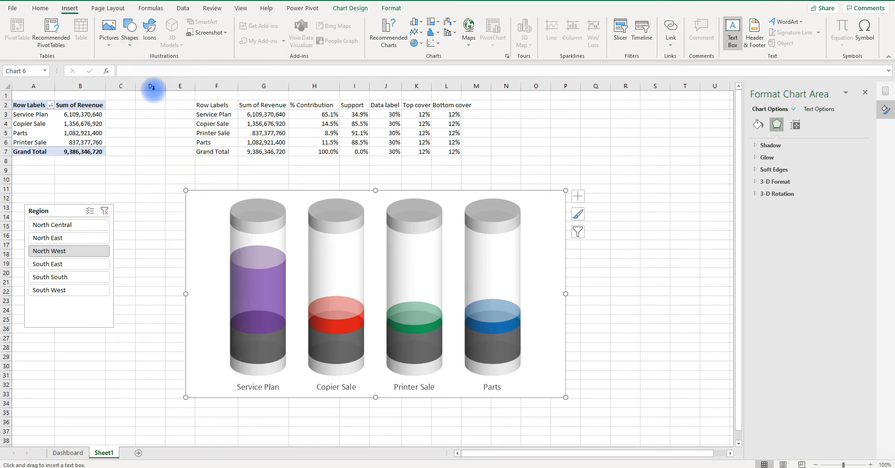
drag(155, 320, 197, 360)
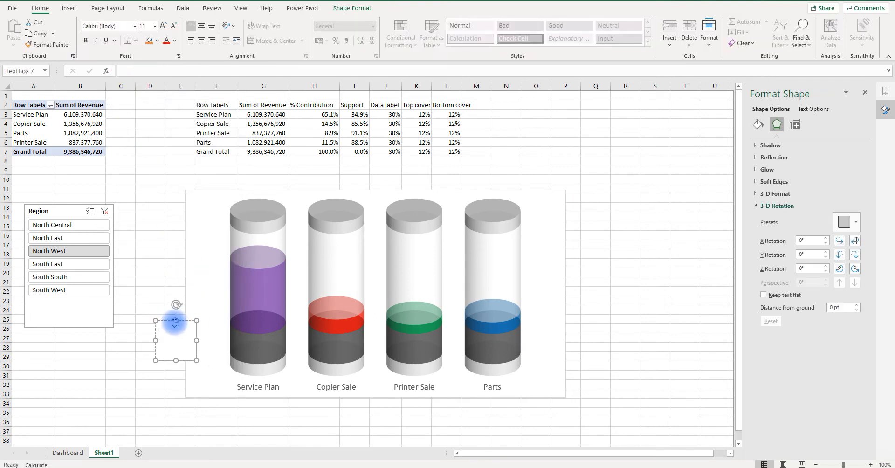
Link the text box to the Service Plan % Contribution cell with =$H$3 and reduce the box's height
click(133, 71)
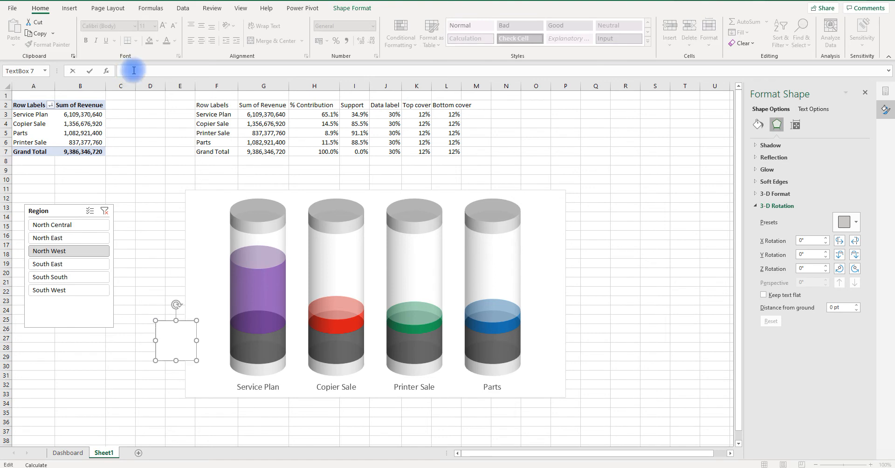
text(=)
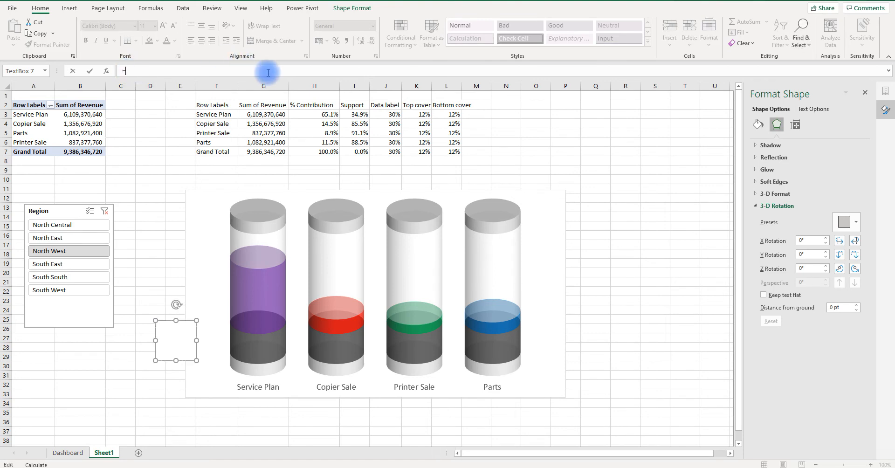
click(311, 114)
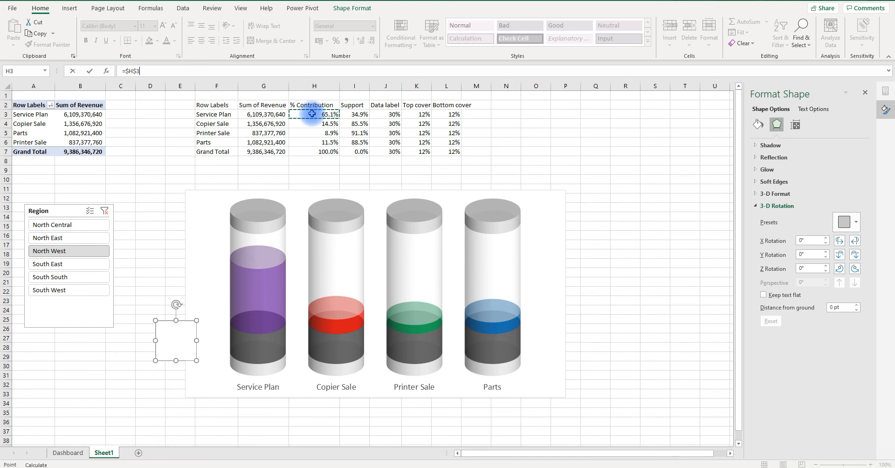
key(Return)
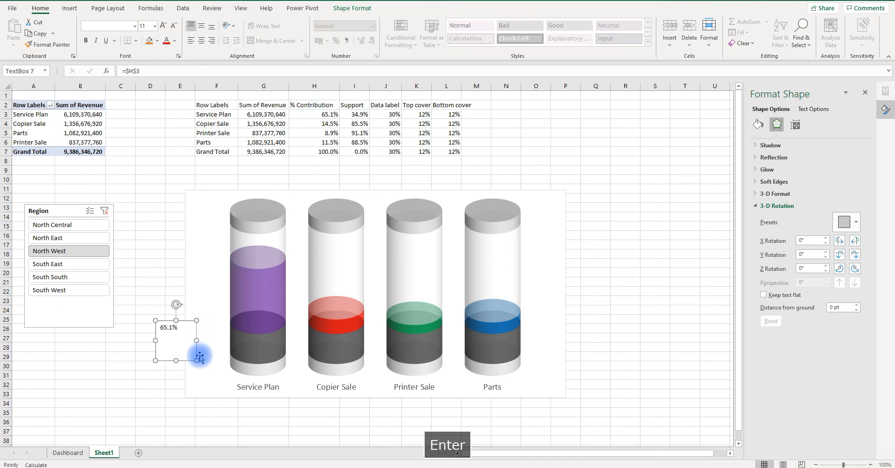
drag(196, 360, 195, 345)
click(176, 330)
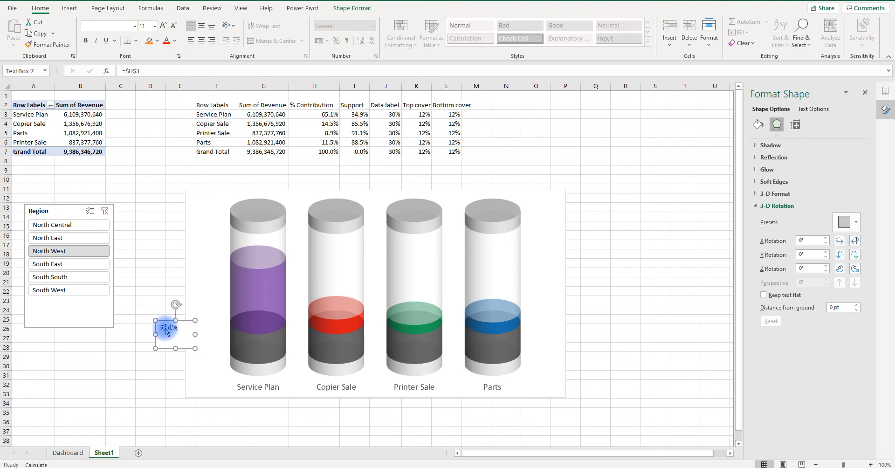
Set the linked text box's font to Calibri at size 24 and enlarge the box to fit the percentage
click(134, 28)
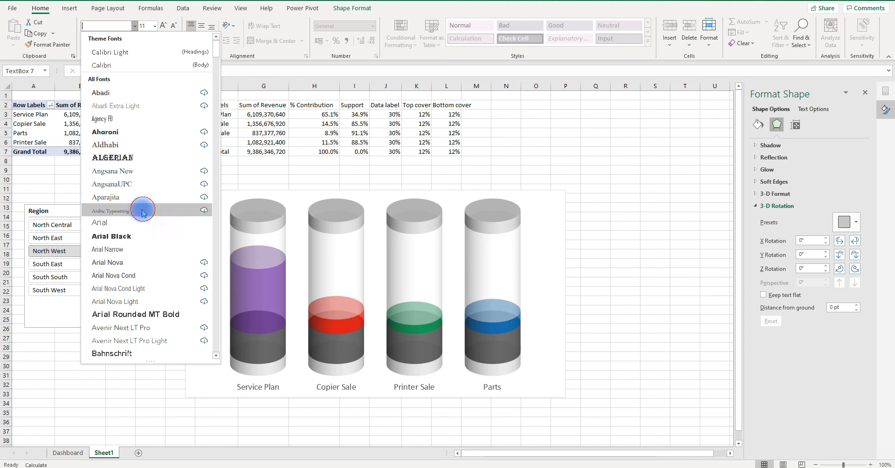
click(164, 207)
click(170, 330)
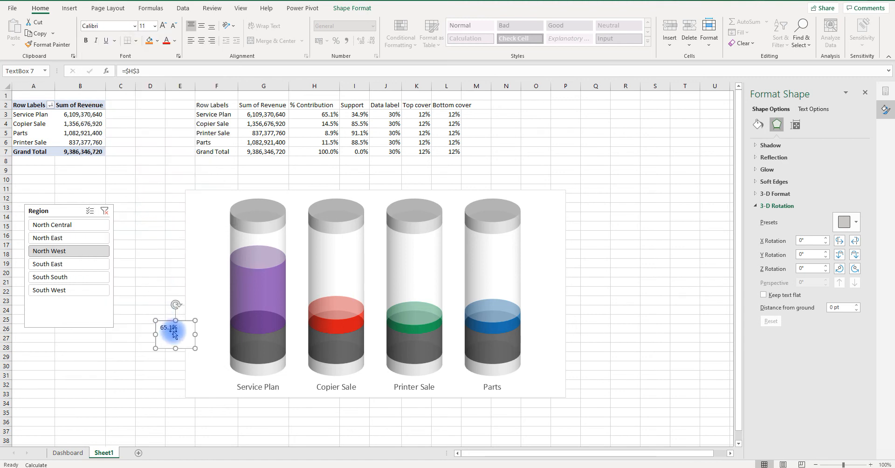
key(Escape)
click(171, 326)
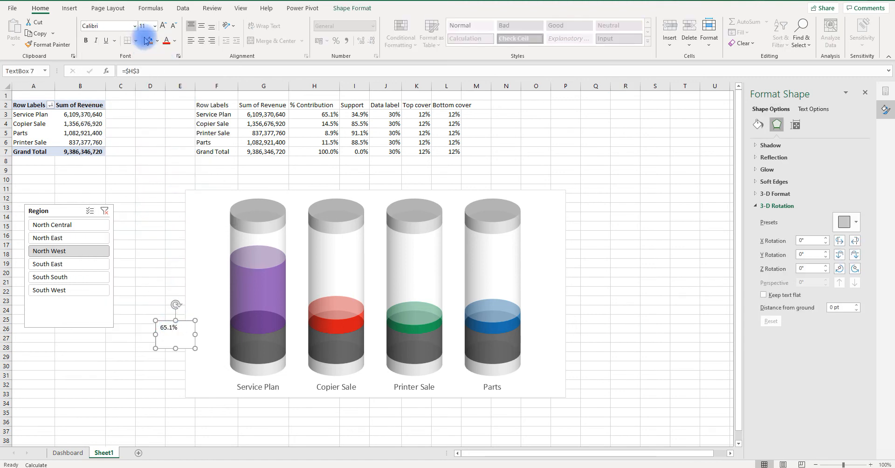
click(155, 26)
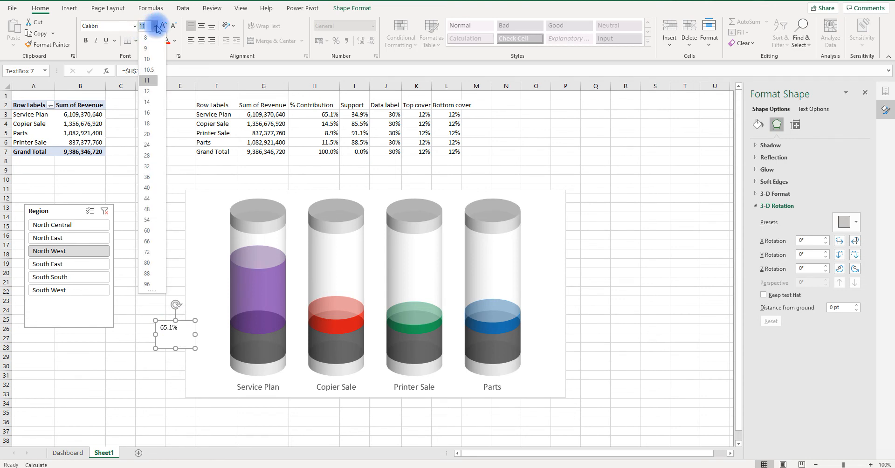
click(148, 144)
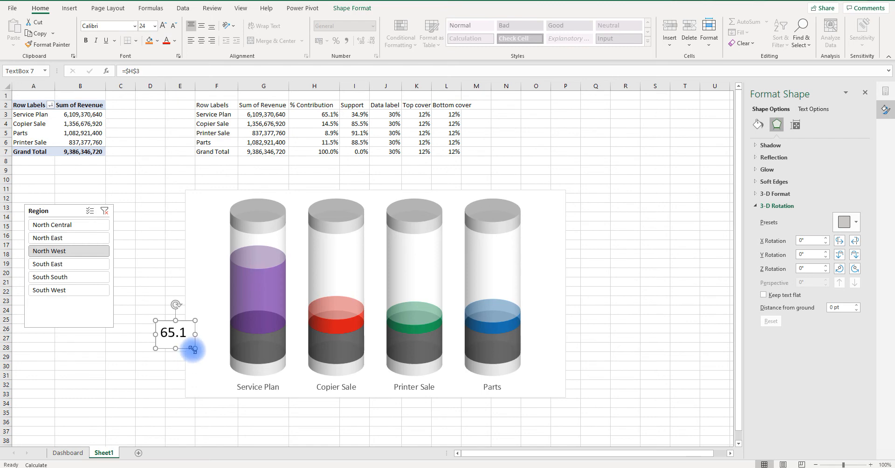
drag(195, 349, 203, 355)
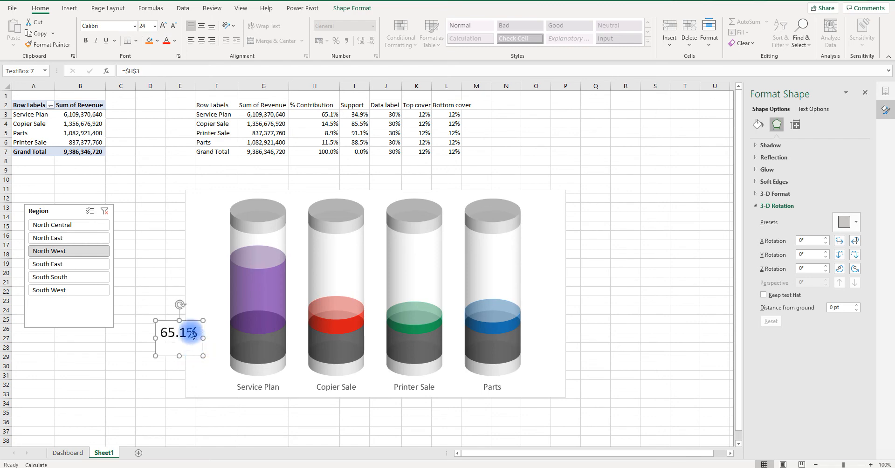
Change the text box's font to Cambria at size 20 and widen the box to fit the full percentage
click(134, 26)
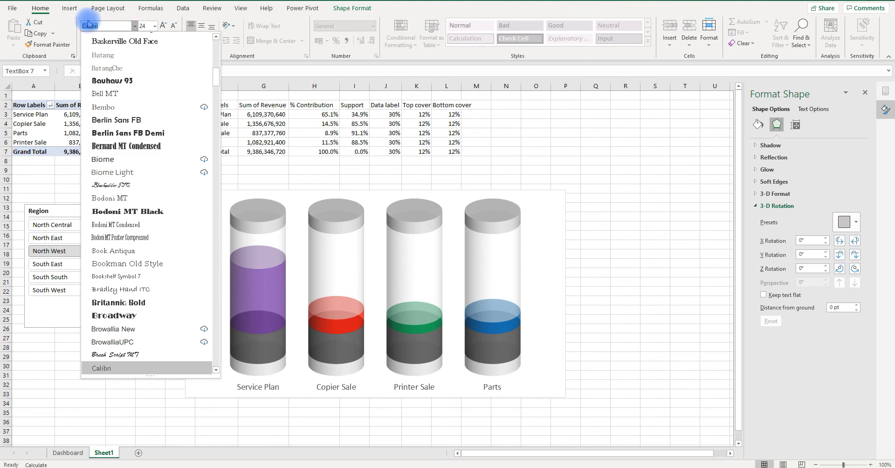
text(cen)
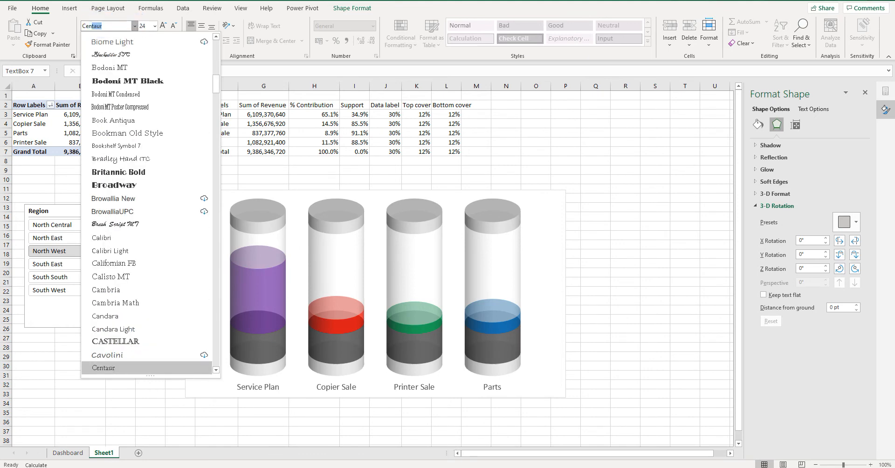
double_click(110, 29)
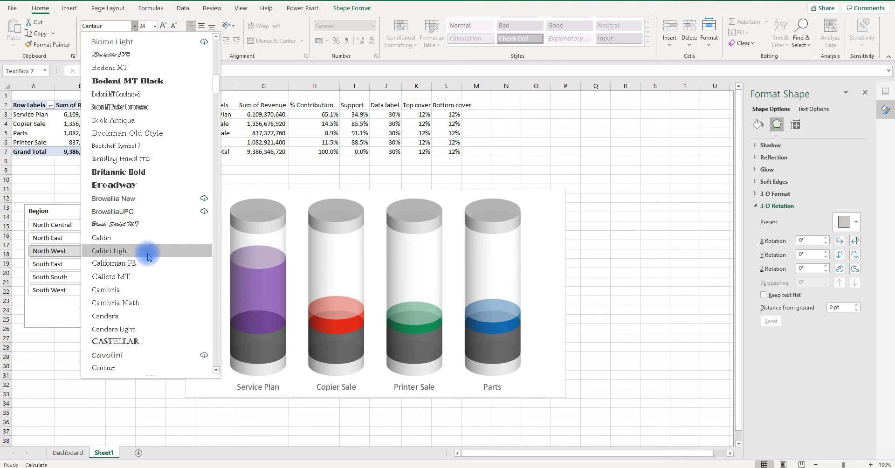
click(141, 292)
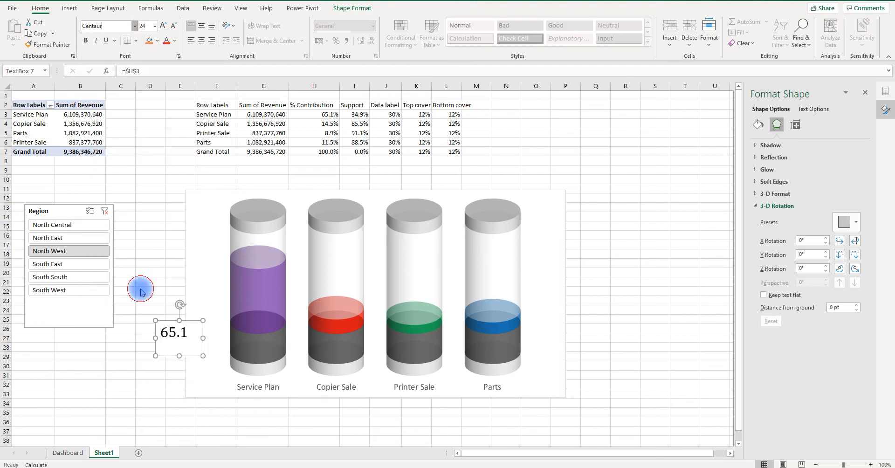
drag(203, 357, 209, 353)
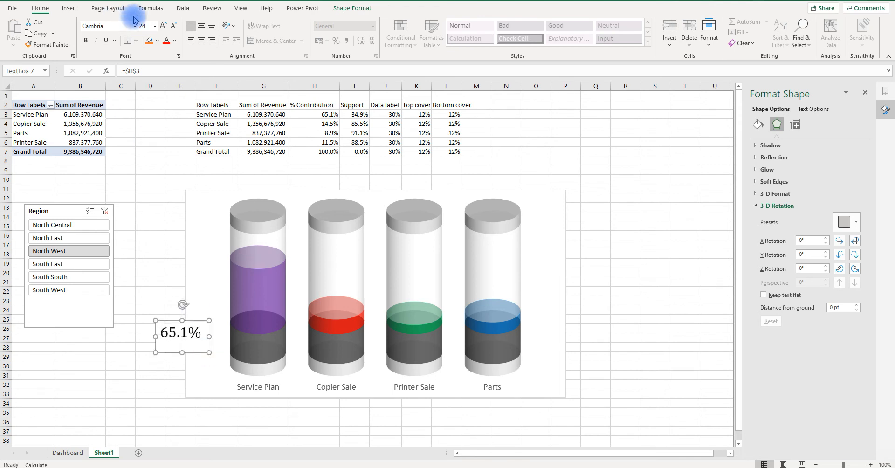
click(155, 26)
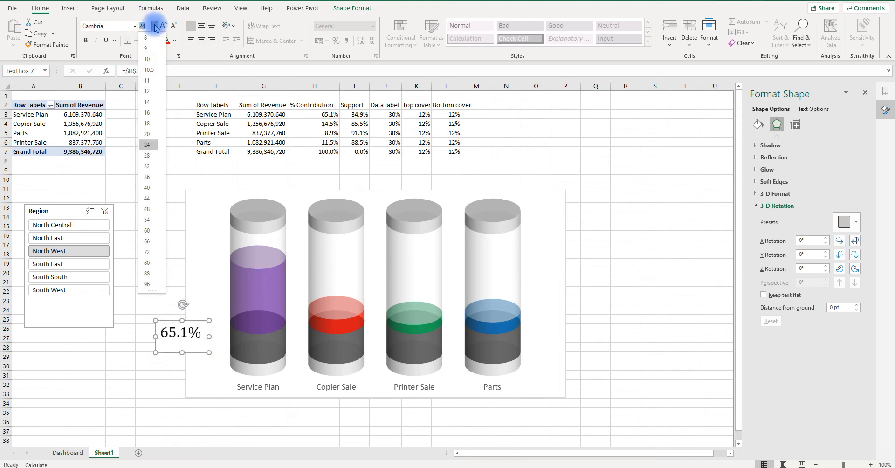
click(151, 137)
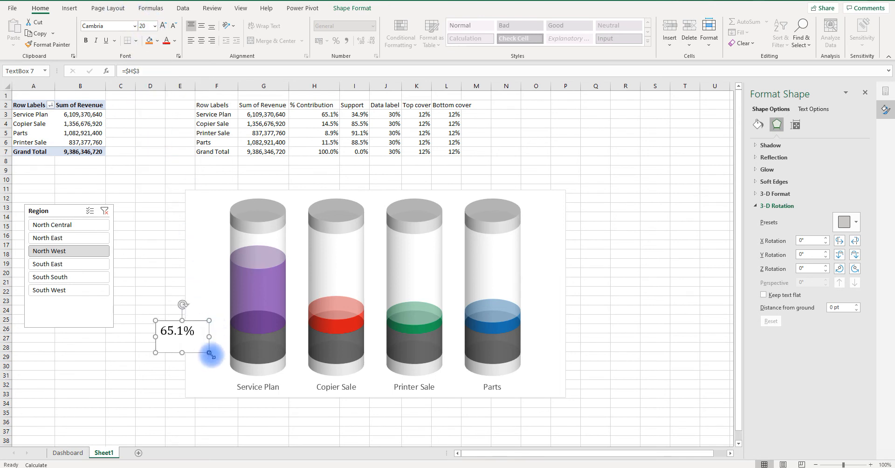
Shrink the text box, place it on the dark grey band of the Service Plan cylinder and remove its fill
drag(208, 353, 270, 358)
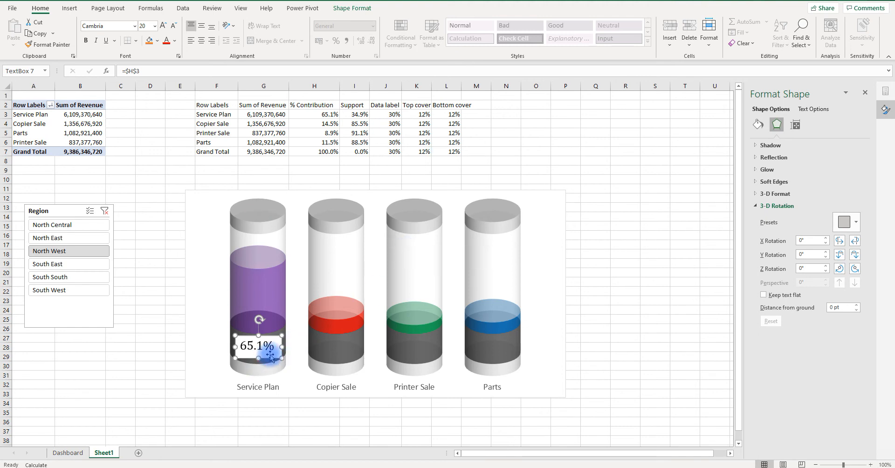
click(758, 124)
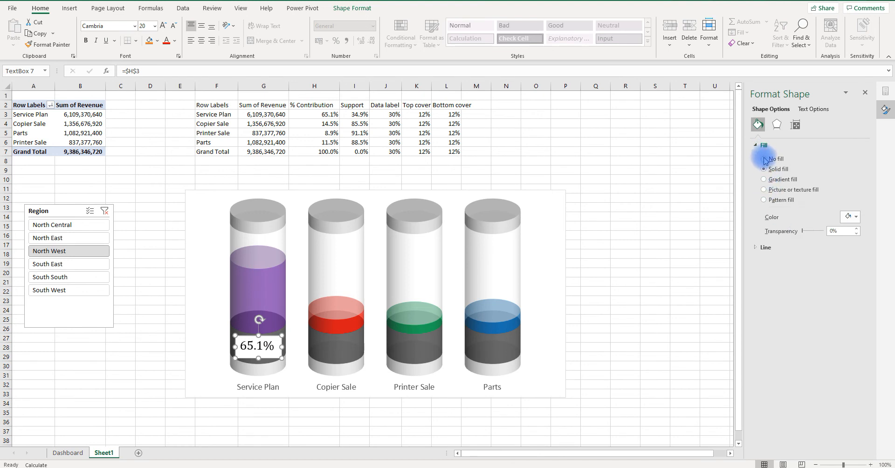
click(764, 159)
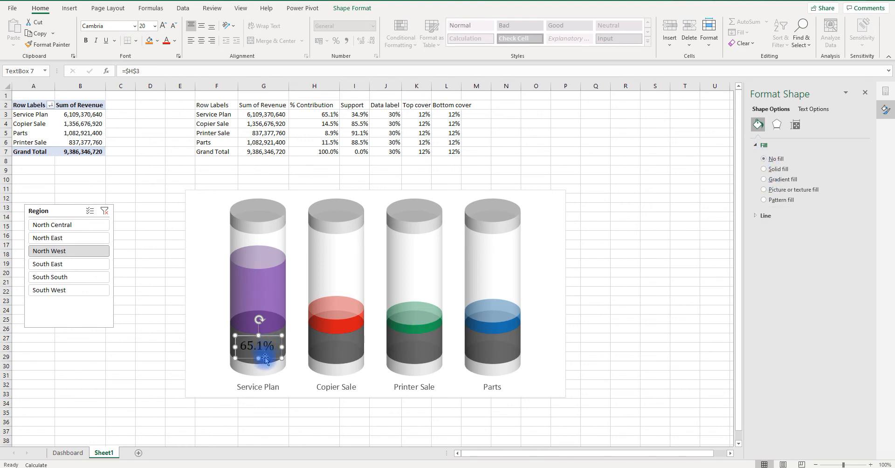
drag(264, 359, 266, 360)
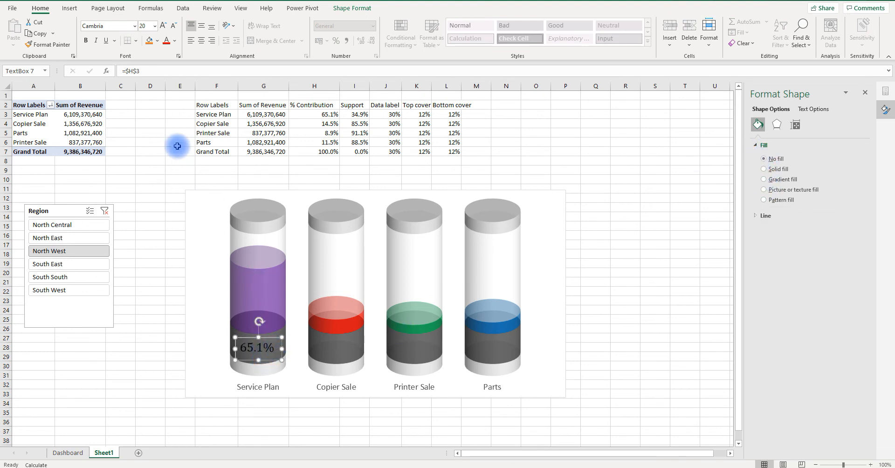
Make the Service Plan label's text white and remove the text box's outline
click(174, 41)
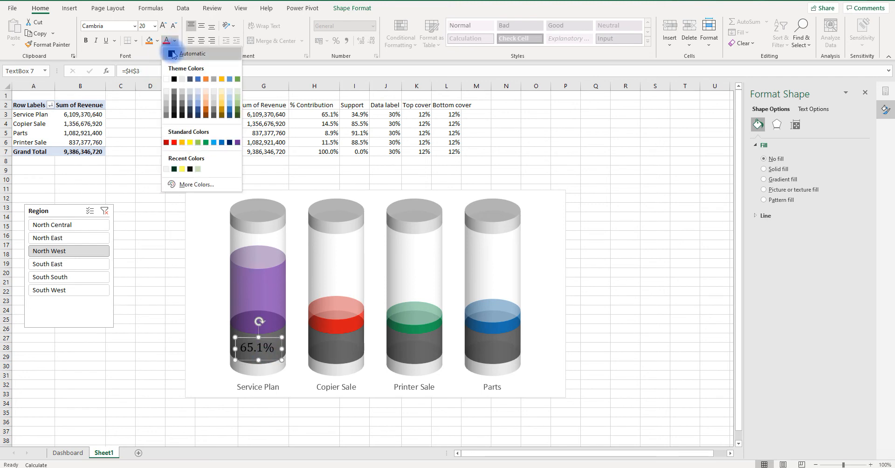
click(166, 79)
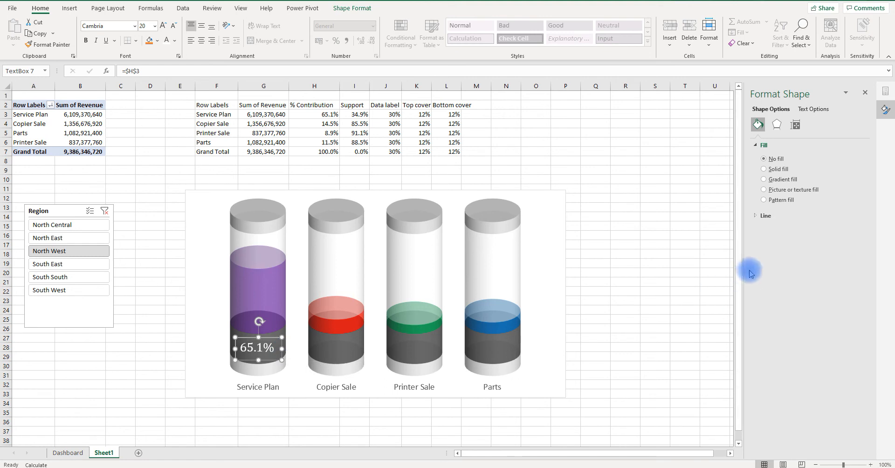
click(754, 216)
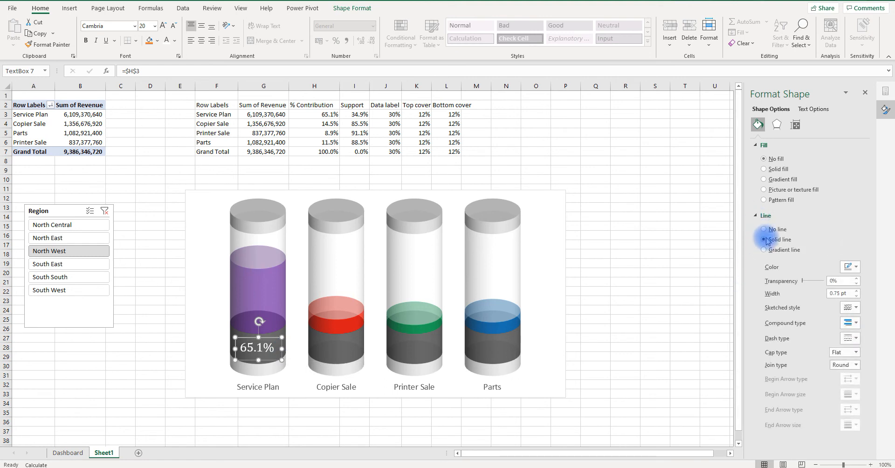
click(764, 229)
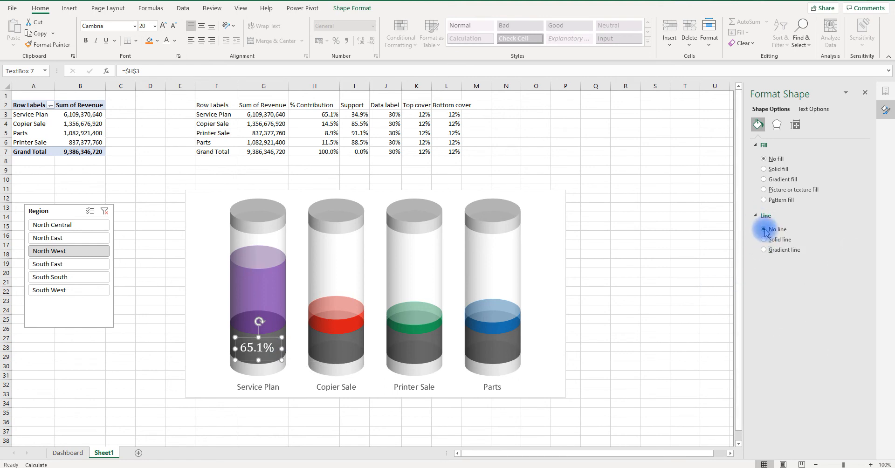
click(282, 440)
Duplicate the Service Plan percentage label and place the copy on the dark grey band of the Copier Sale cylinder
click(272, 354)
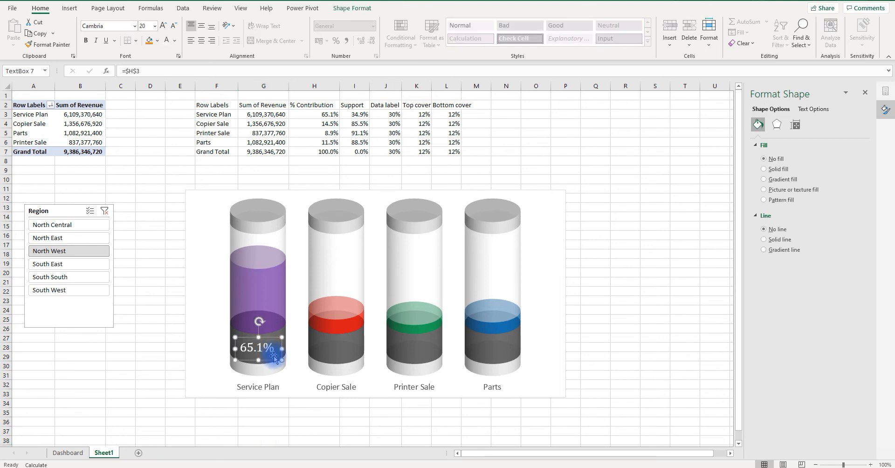
key(ctrl+c)
key(ctrl+v)
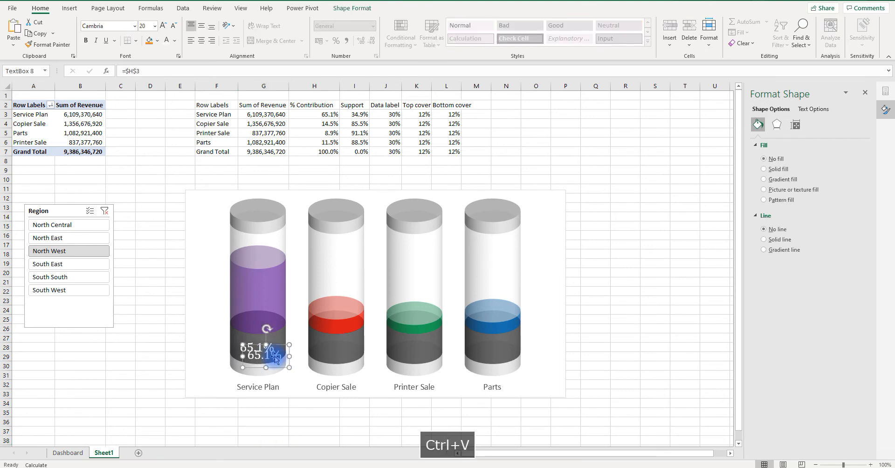
drag(276, 367, 347, 358)
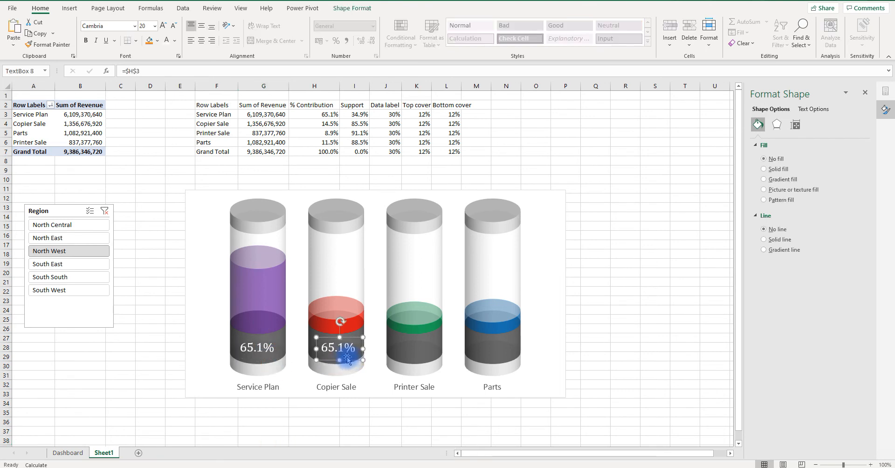
Link the Copier Sale percentage label to cell H4
click(150, 72)
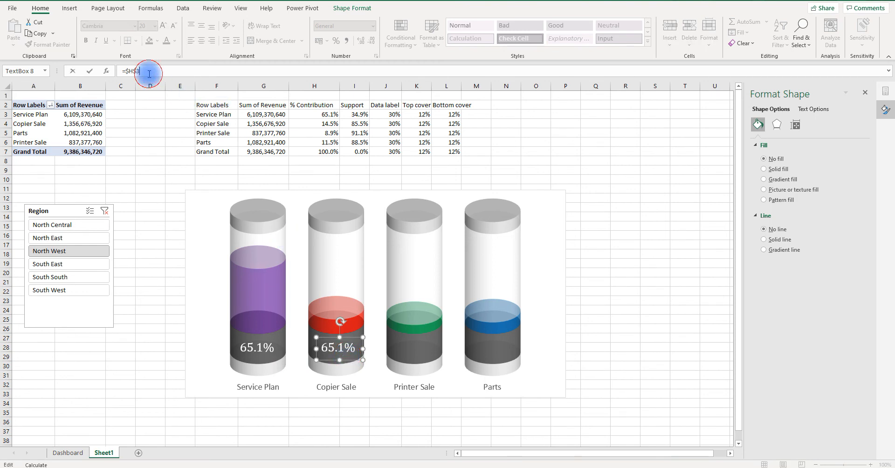
key(BackSpace)
key(BackSpace)
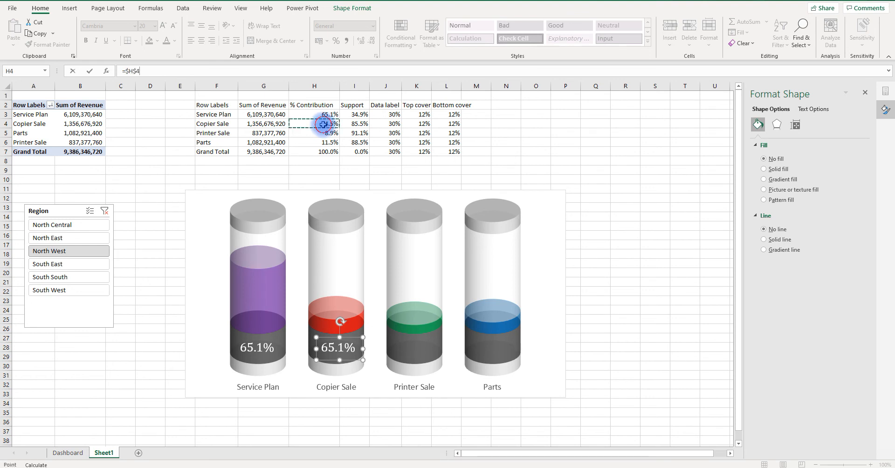
key(Return)
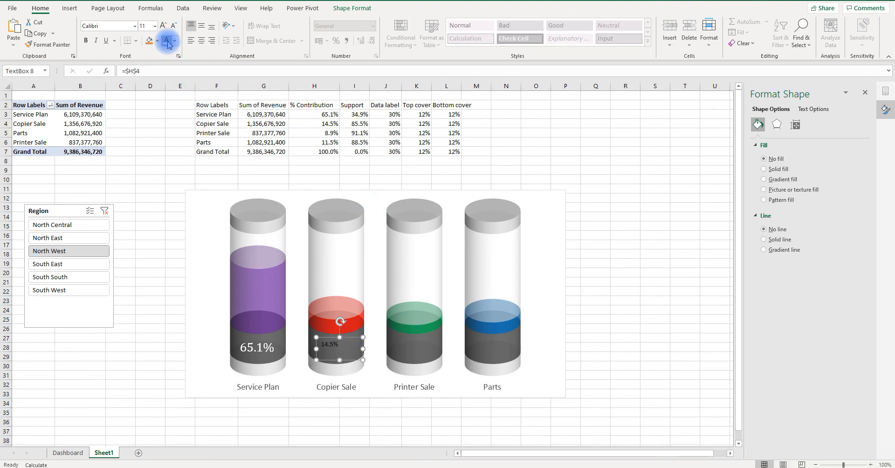
Set the Copier Sale label's font size to 20, make its text white and nudge it on the dark grey band
click(154, 27)
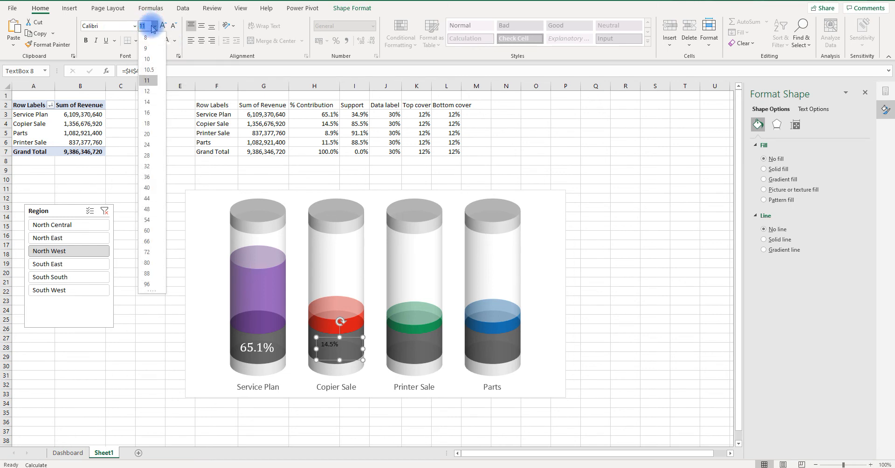
click(149, 133)
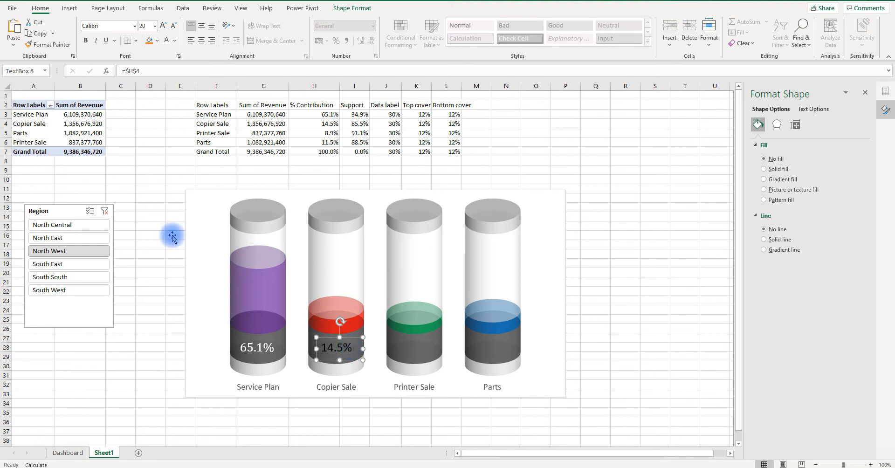
click(169, 41)
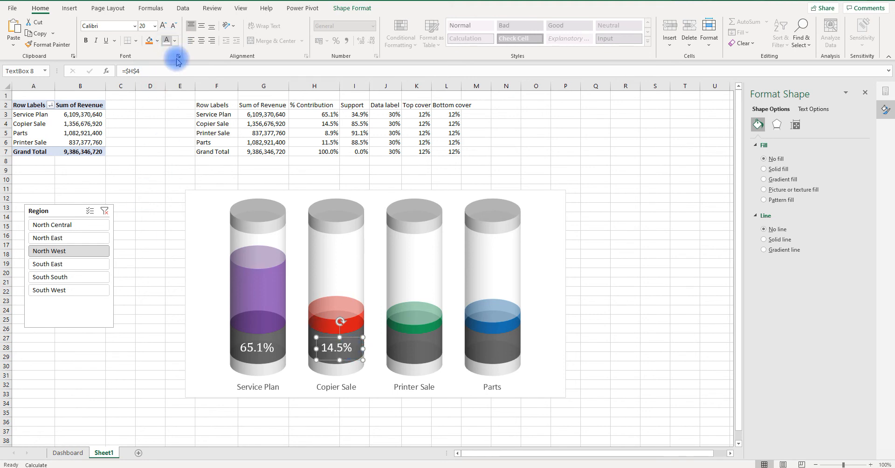
drag(341, 340, 337, 340)
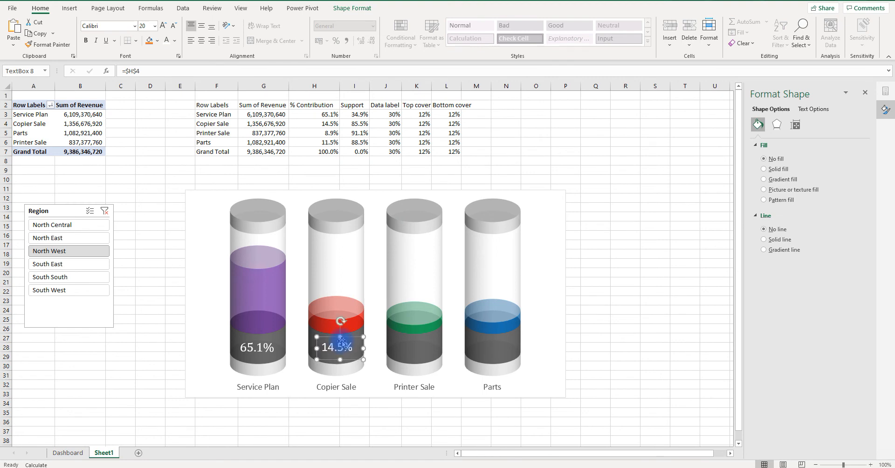
Duplicate the Copier Sale label onto the dark grey band of the Printer Sale cylinder and link the copy to cell H5
key(ctrl+c)
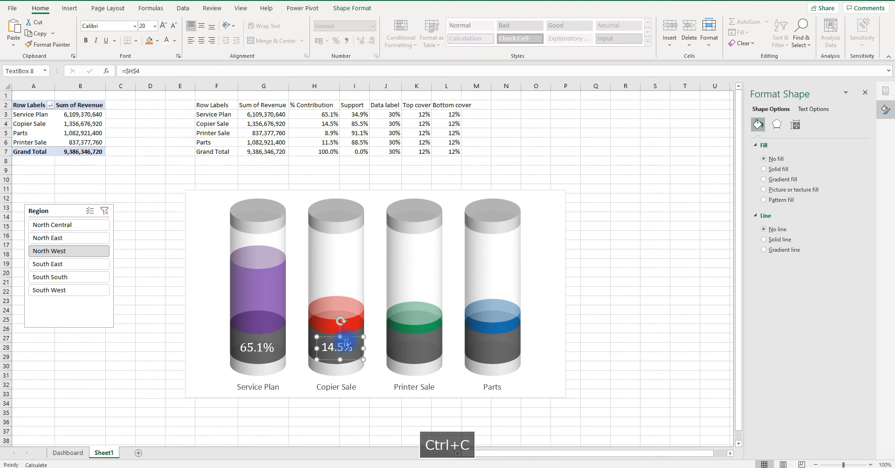
key(ctrl+v)
drag(361, 365, 428, 352)
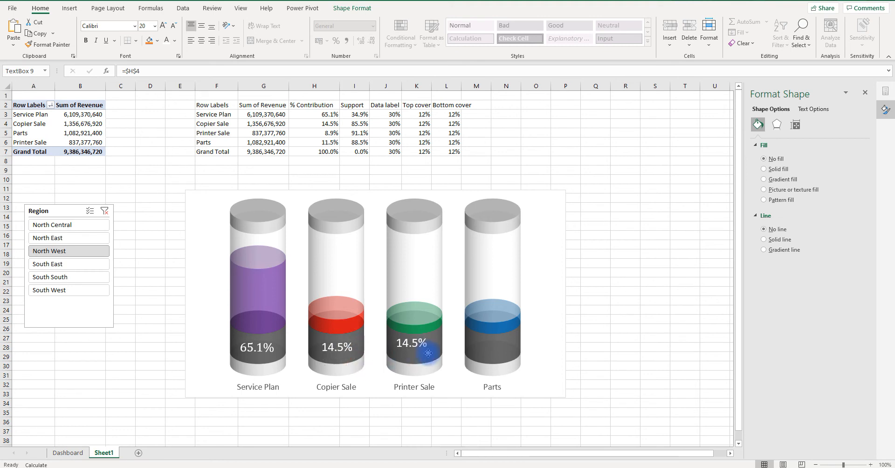
click(147, 74)
key(BackSpace)
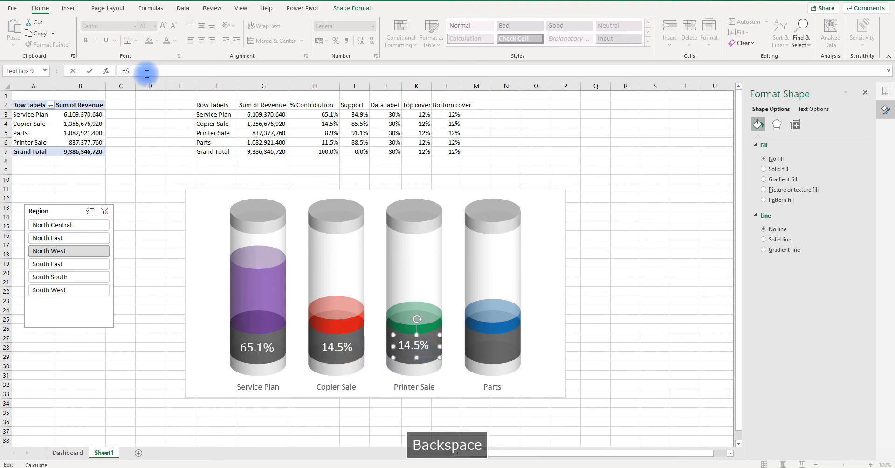
click(328, 135)
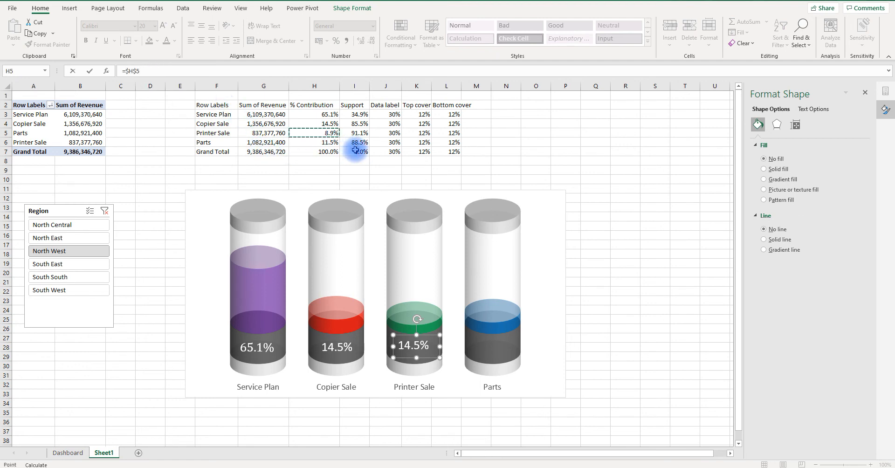
key(Return)
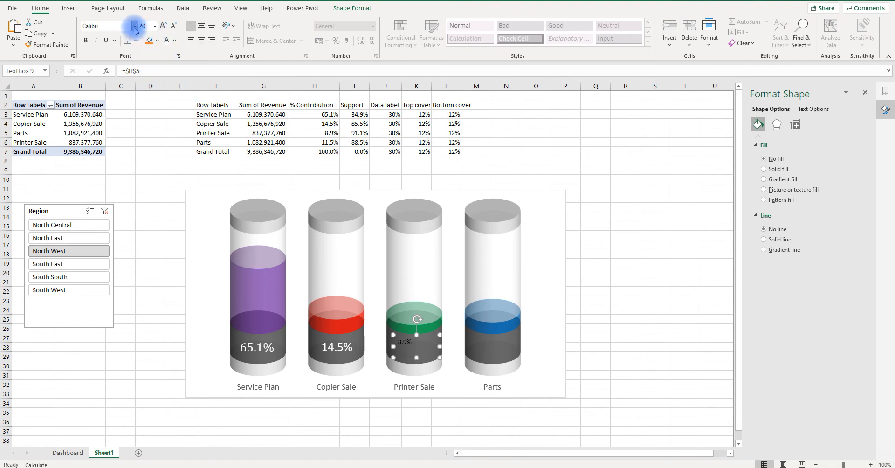
Format the Printer Sale label with font size 20, white text and centred horizontal alignment
click(447, 413)
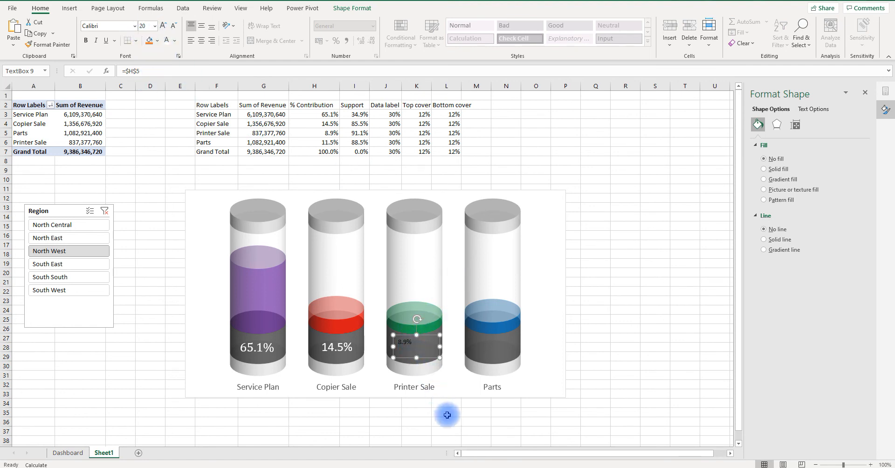
click(413, 345)
click(159, 41)
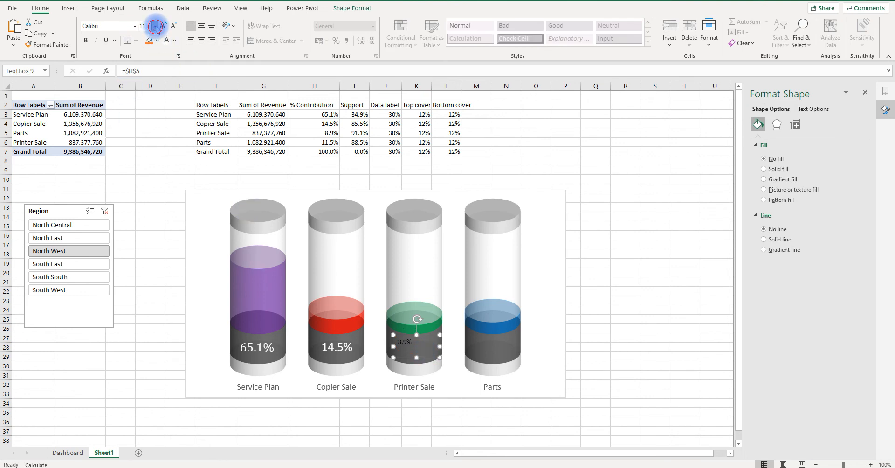
click(155, 26)
click(146, 136)
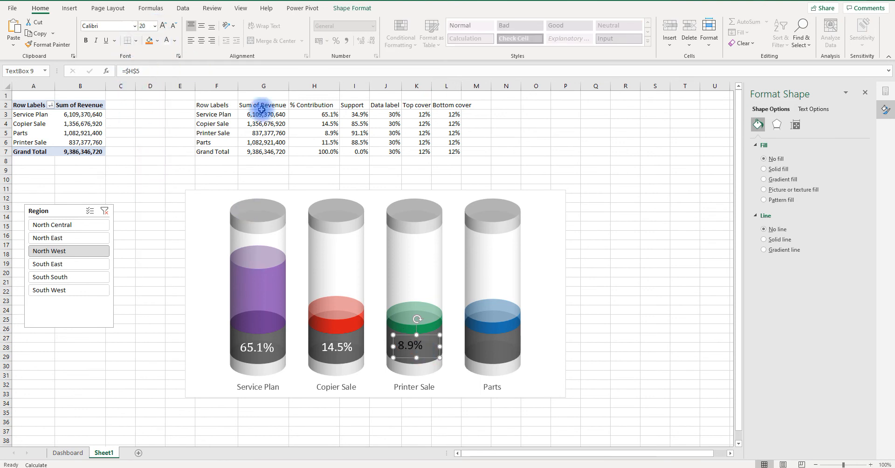
click(166, 40)
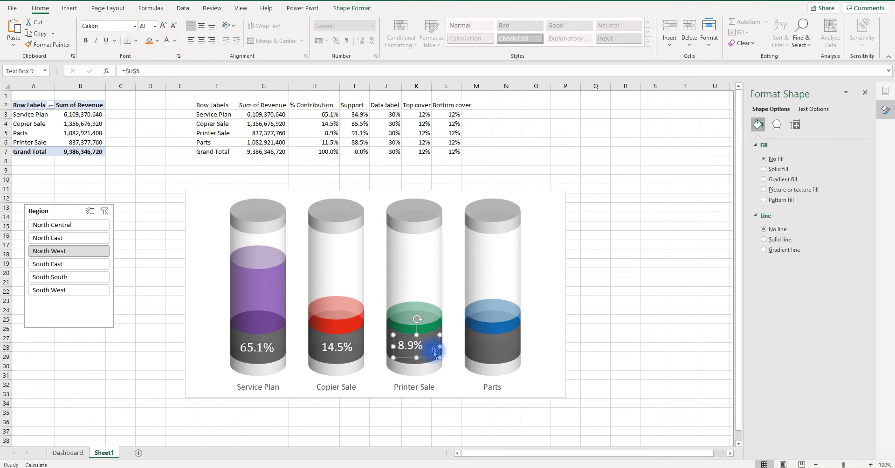
click(204, 42)
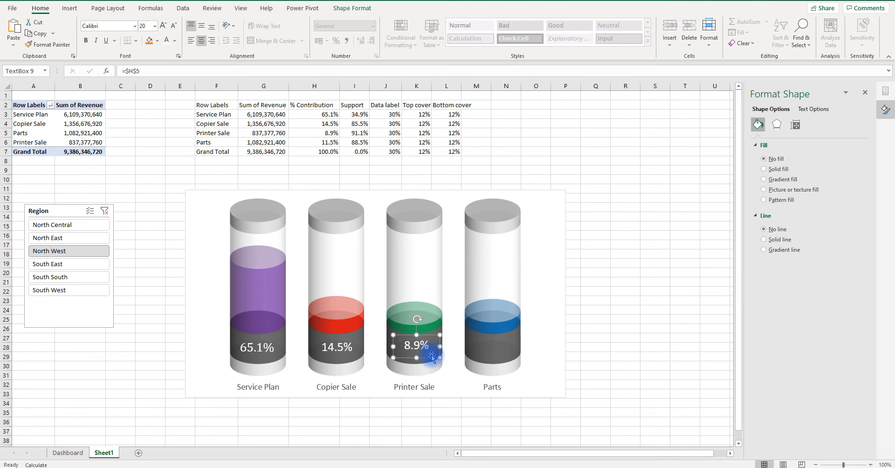
Duplicate the Printer Sale label onto the dark grey band of the Parts cylinder and link the copy to cell H6
key(ctrl+c)
key(ctrl+v)
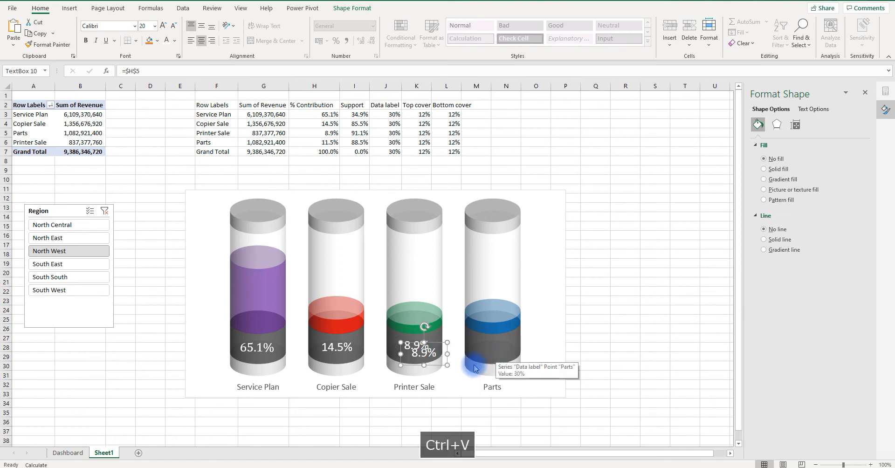
drag(432, 364, 498, 349)
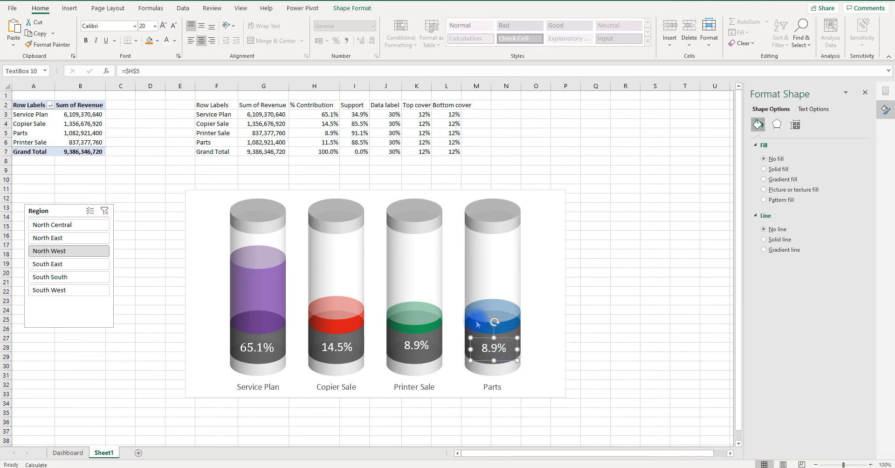
click(178, 69)
key(BackSpace)
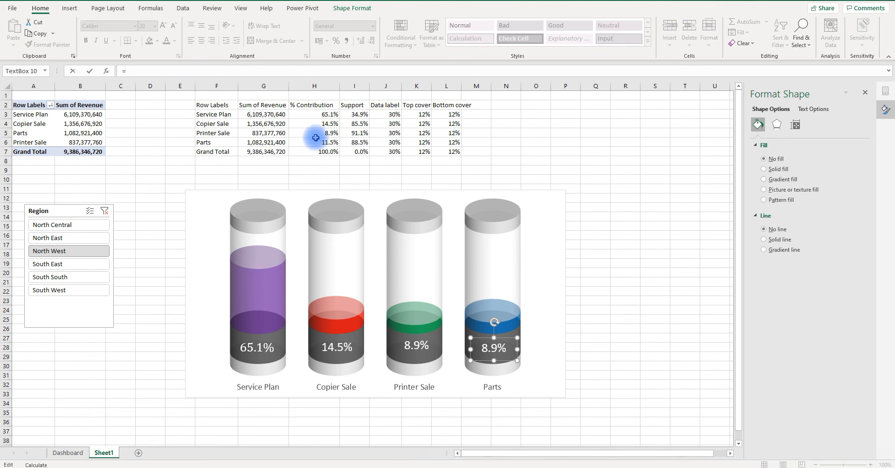
click(331, 144)
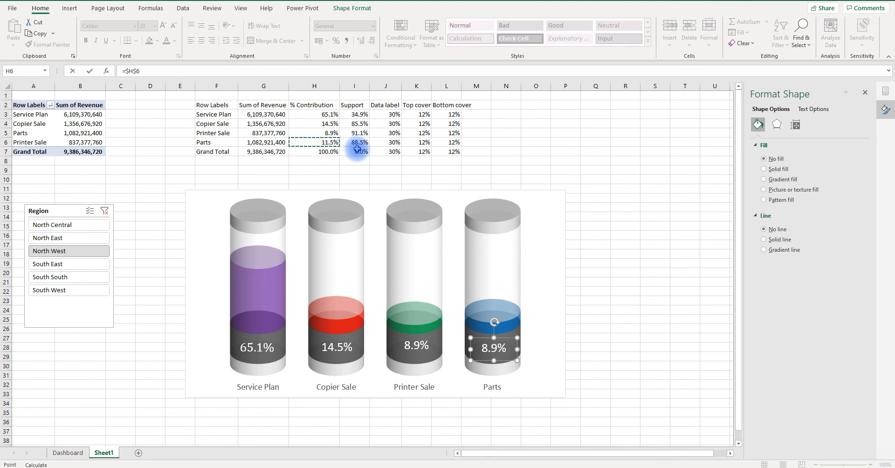
key(Return)
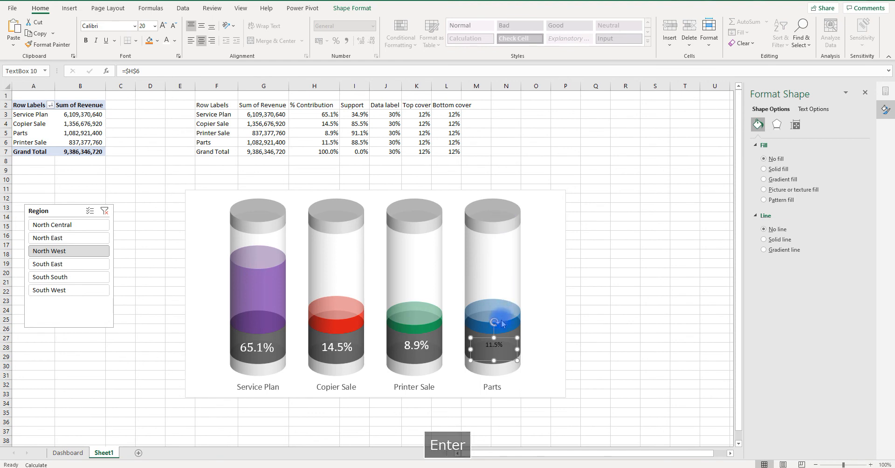
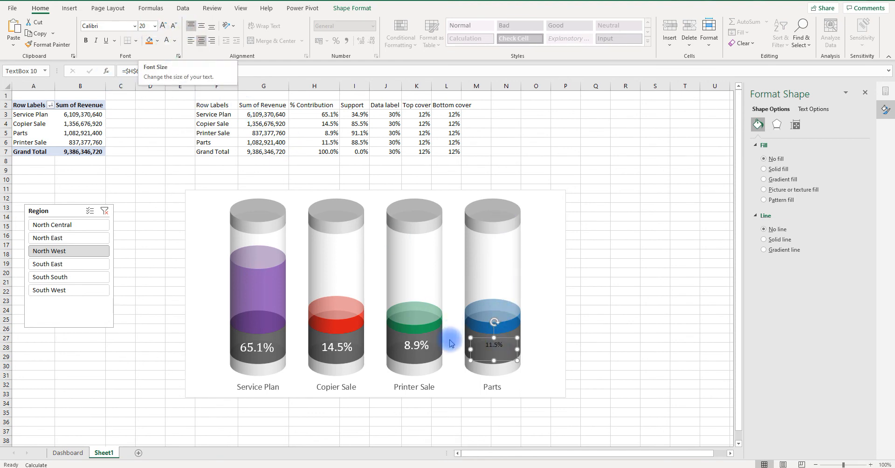
Set the Parts label's font size to 20 and make its text white
click(154, 26)
click(147, 134)
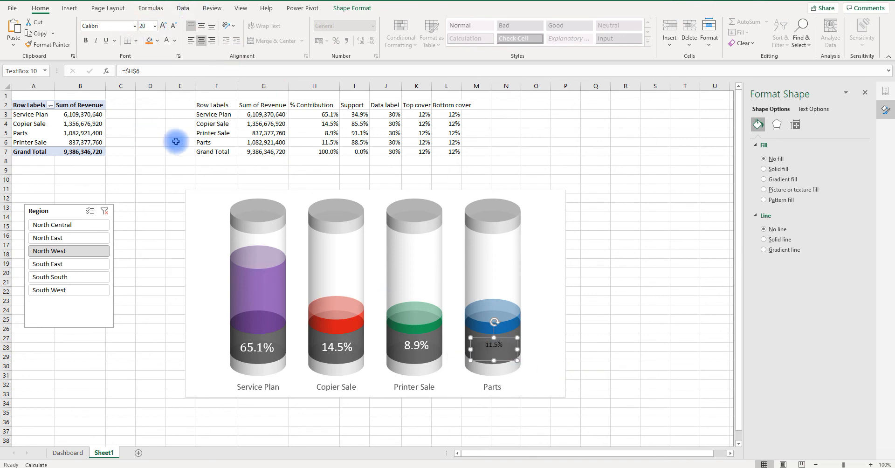
click(156, 26)
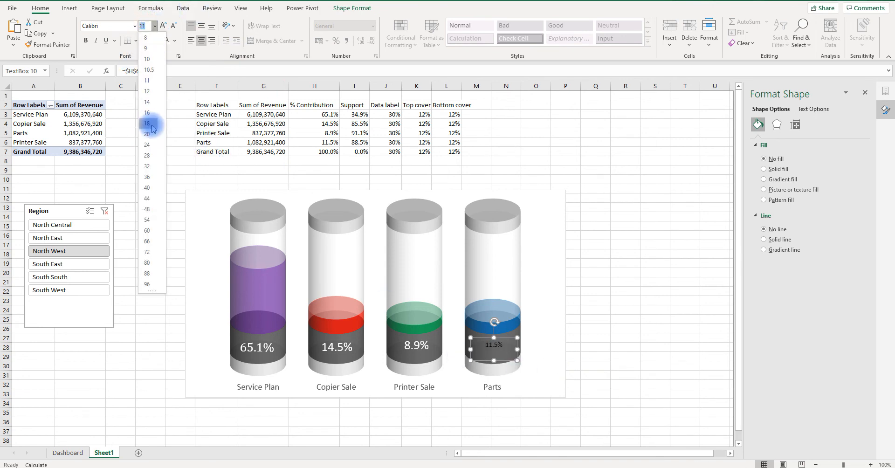
click(148, 133)
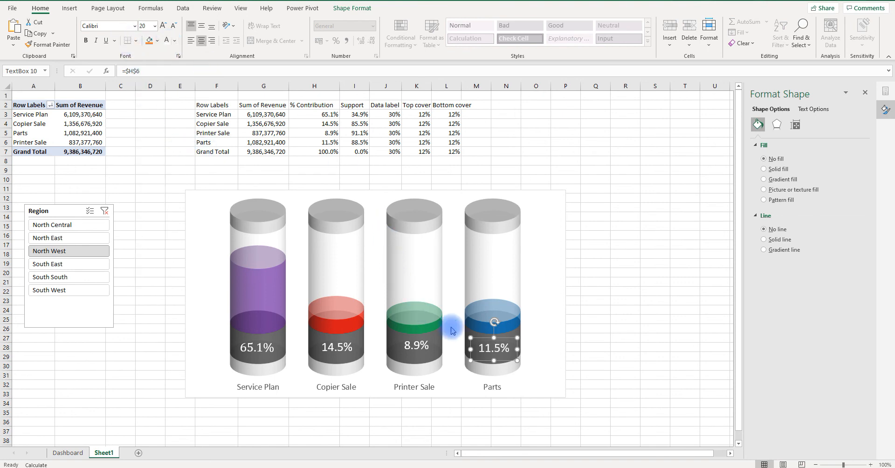
Select all four percentage labels and align them to a common vertical middle with Align Middle
ctrl+click(419, 351)
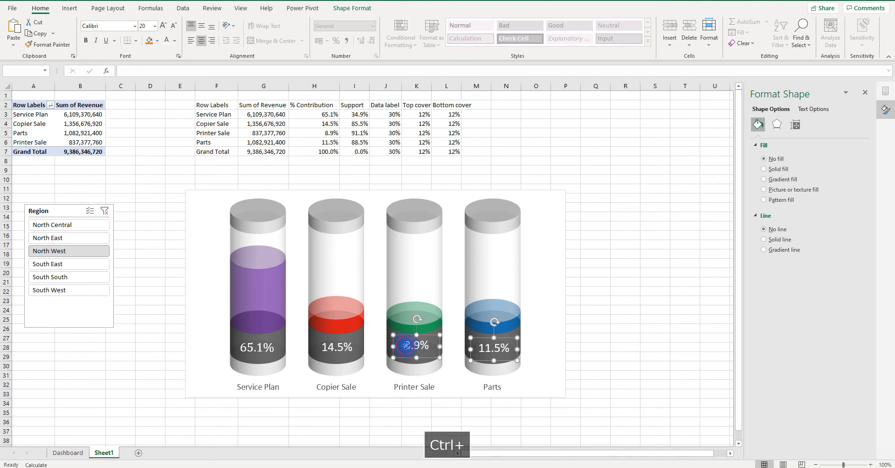
ctrl+click(344, 350)
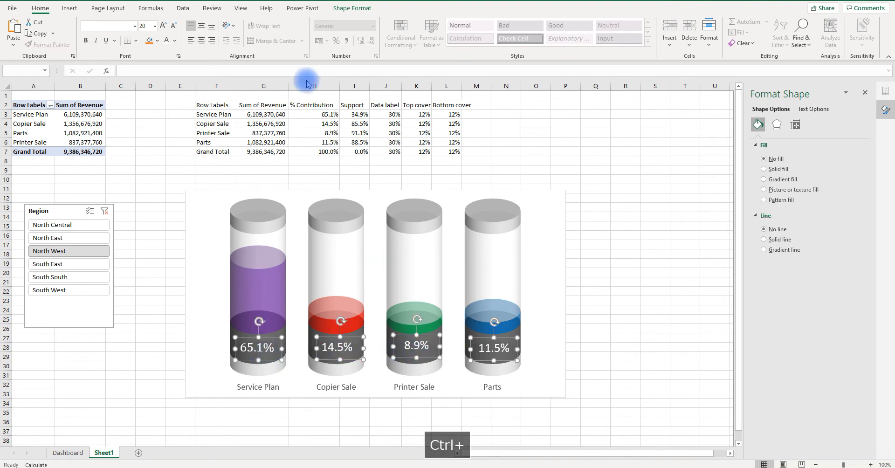
click(350, 9)
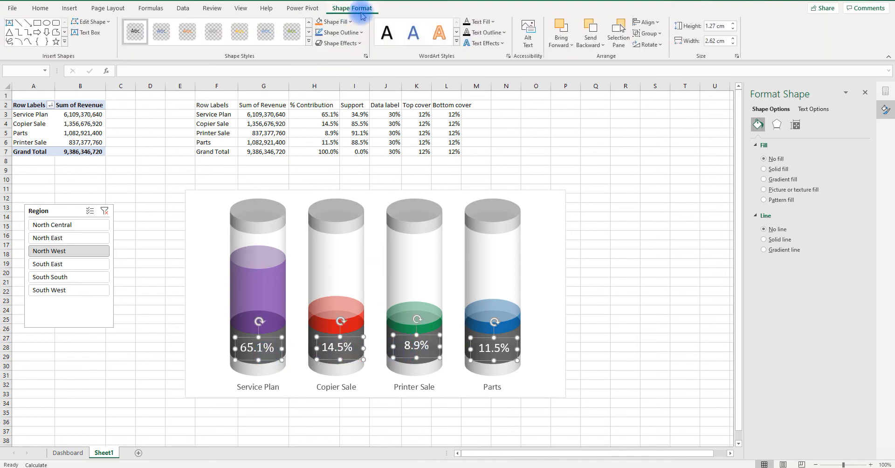
click(648, 22)
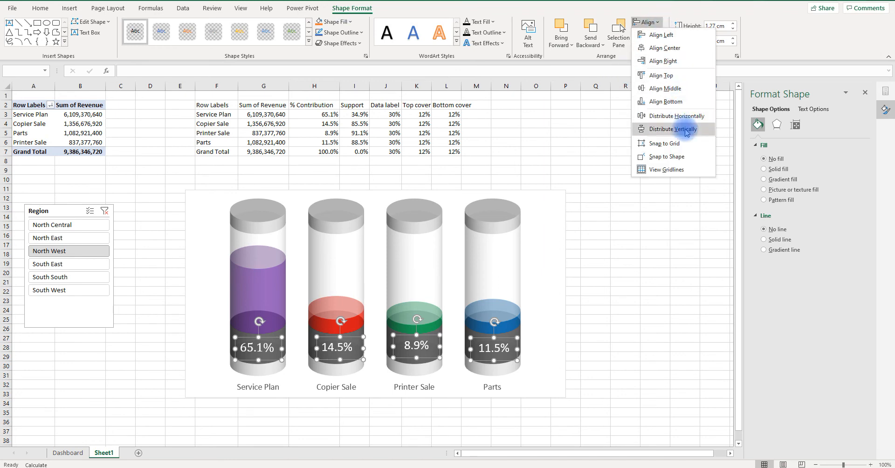
click(689, 90)
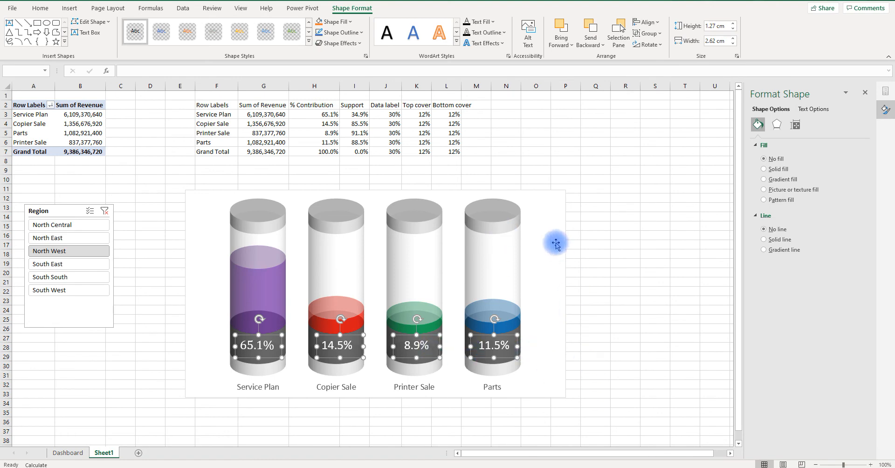
click(591, 262)
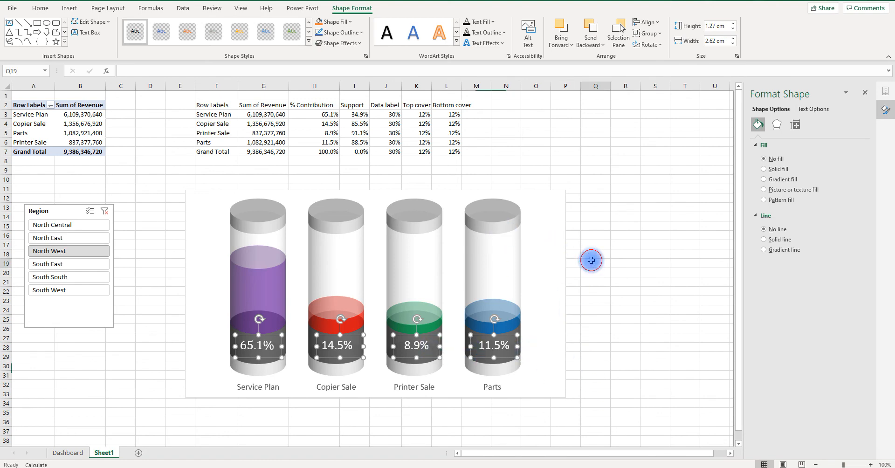
Remove the fill from the cylinder chart's chart area
click(562, 287)
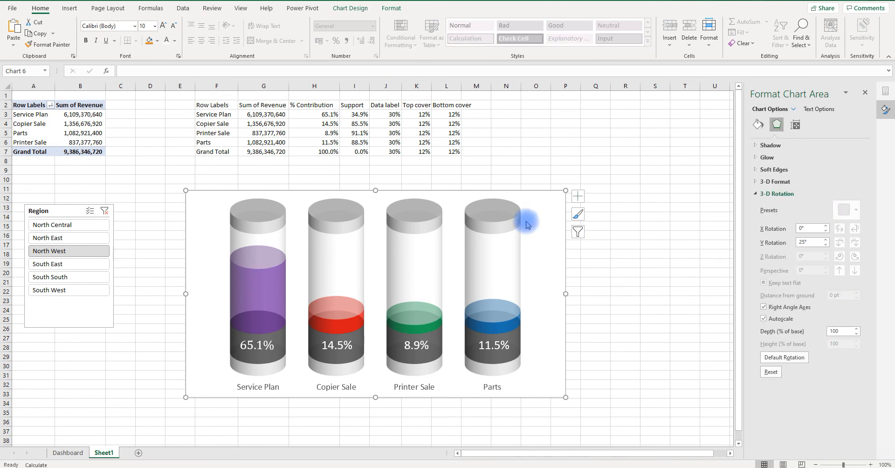
click(759, 125)
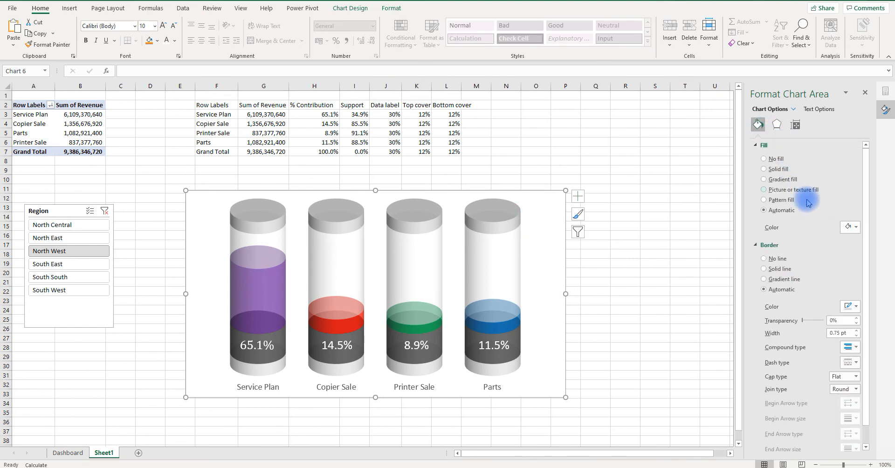
click(764, 159)
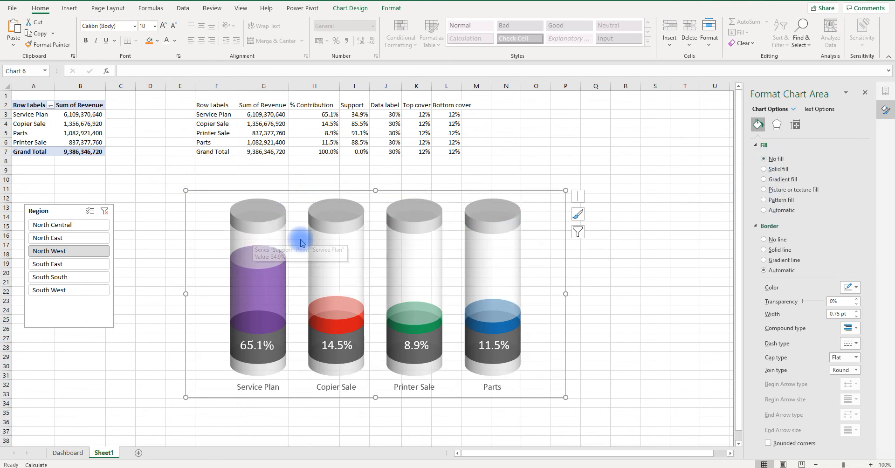
click(148, 136)
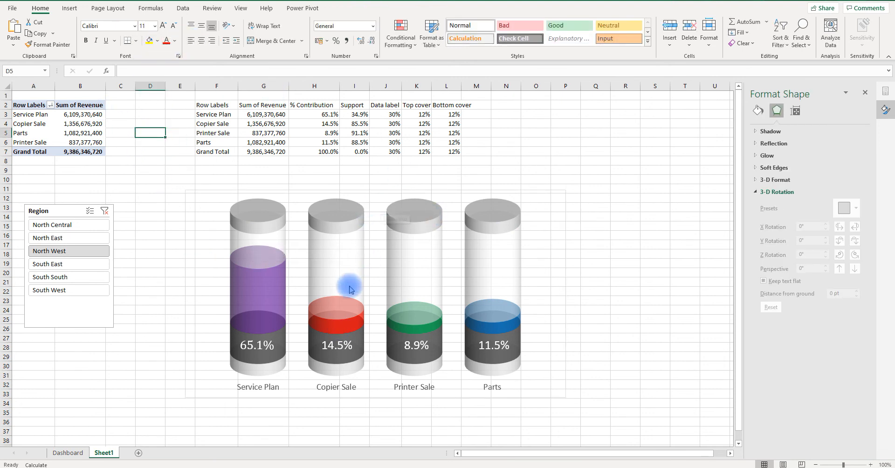
click(262, 352)
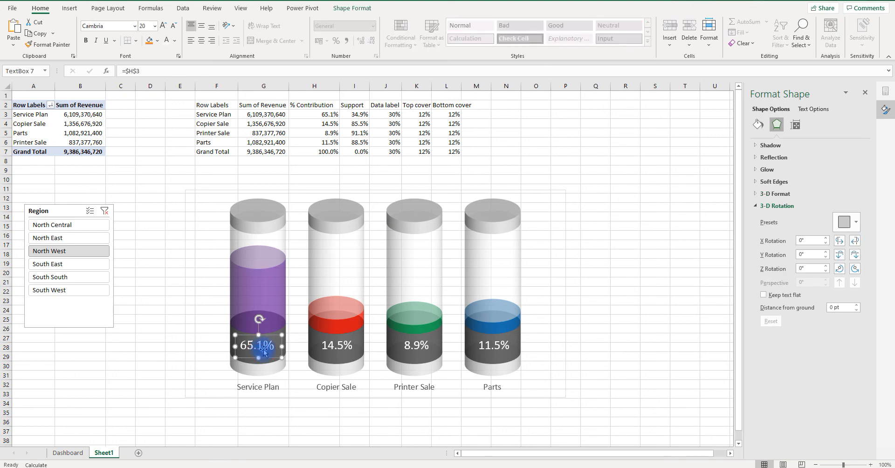
click(178, 179)
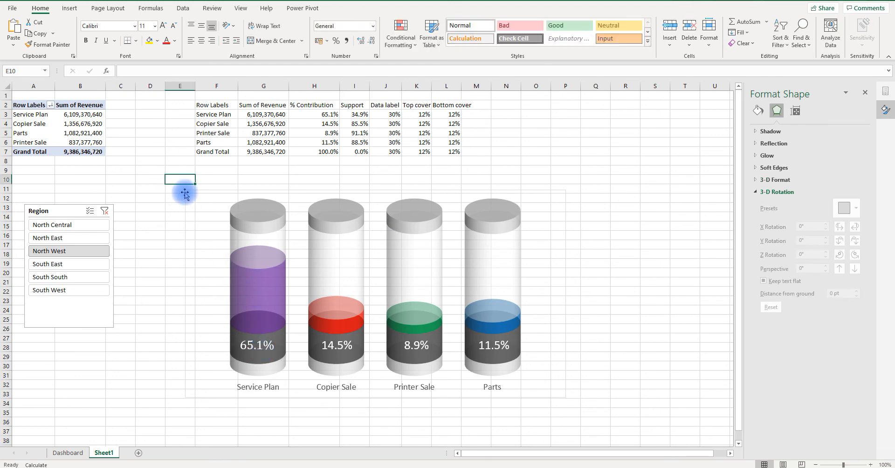
Copy the cylinder chart with its four percentage labels onto a new worksheet and move the pasted copy toward the sheet's middle
click(186, 193)
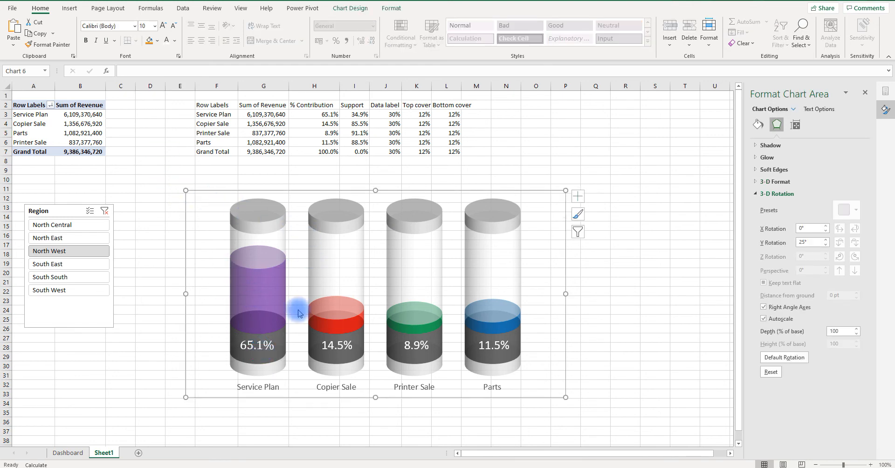
click(266, 355)
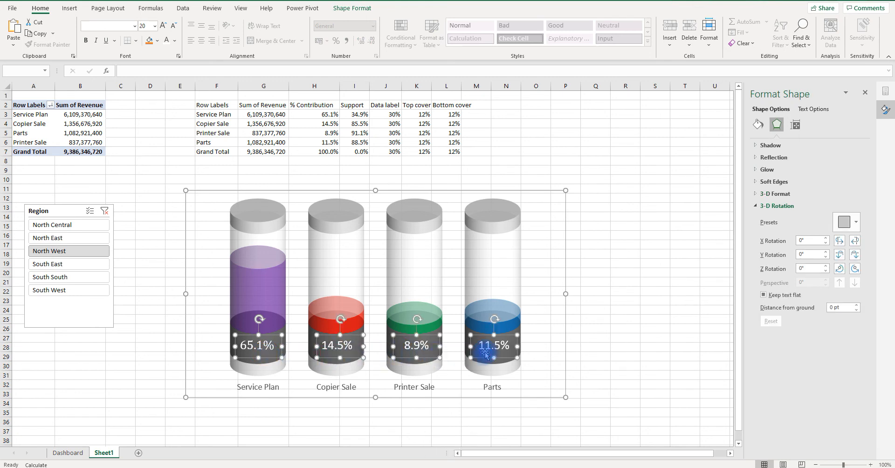
key(ctrl+c)
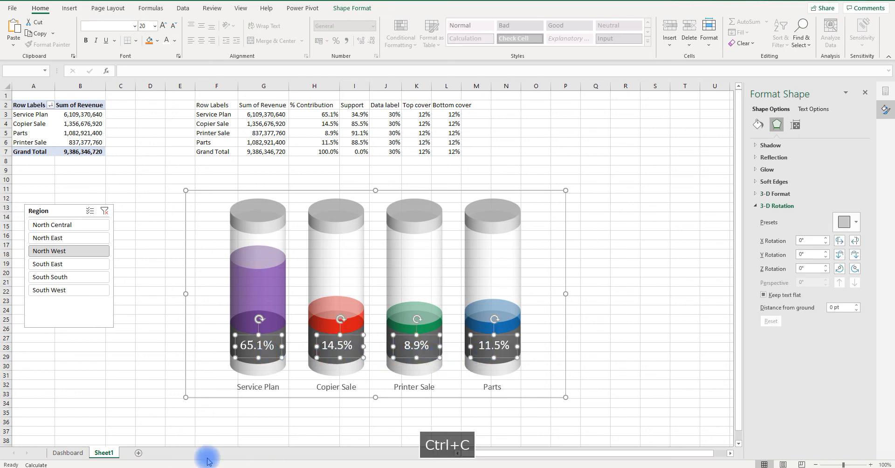
click(138, 452)
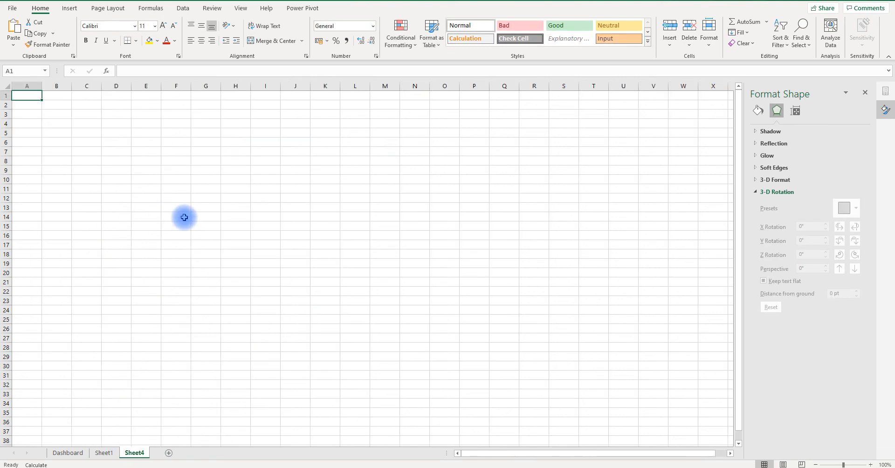
key(ctrl+v)
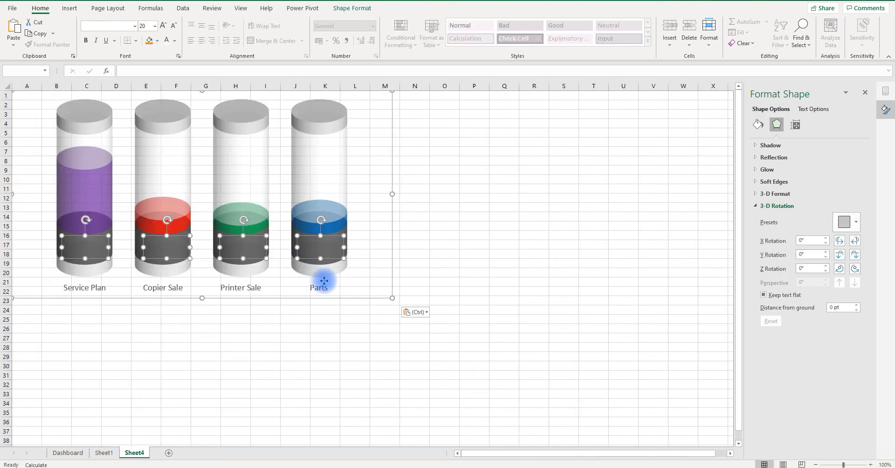
drag(337, 300, 570, 350)
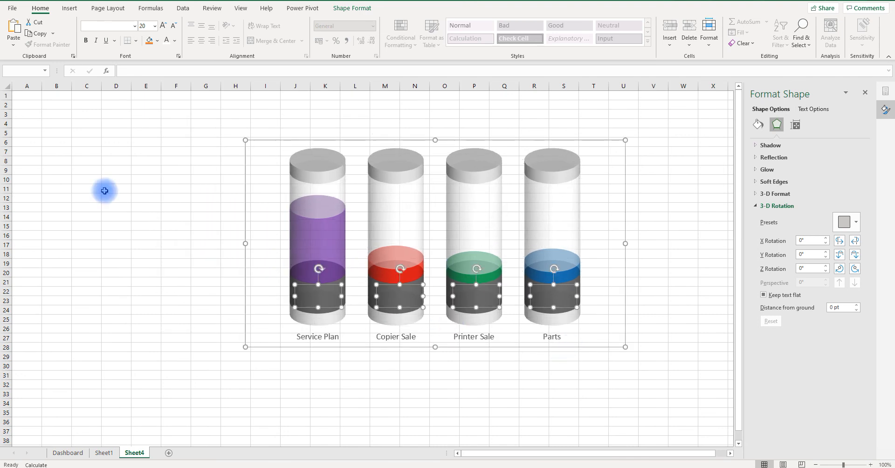
Try Bring to Front on the pasted chart and labels, and shift them up and to the left
right_click(394, 306)
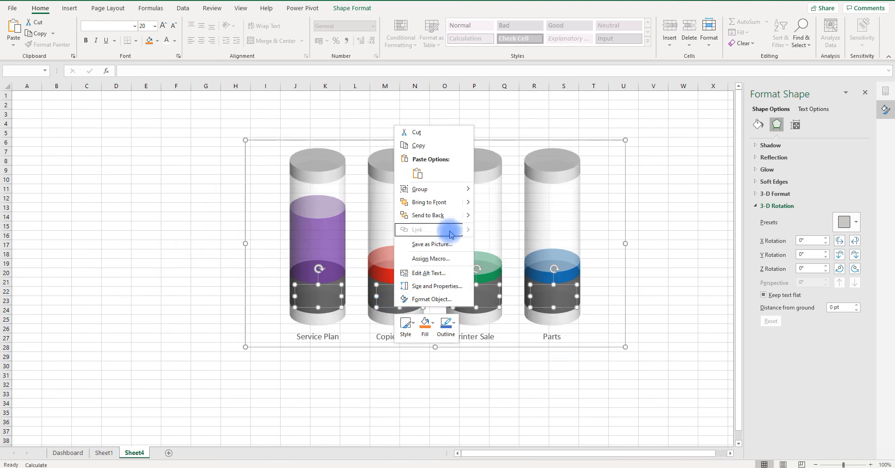
mouse_move(466, 201)
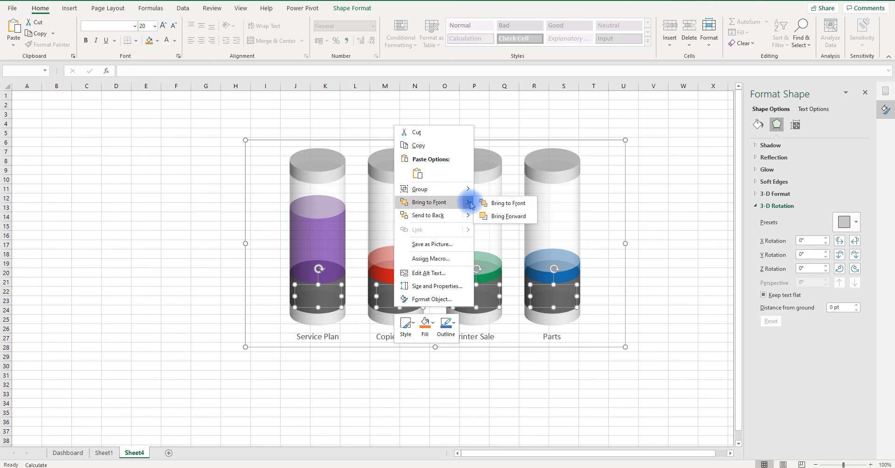
click(507, 203)
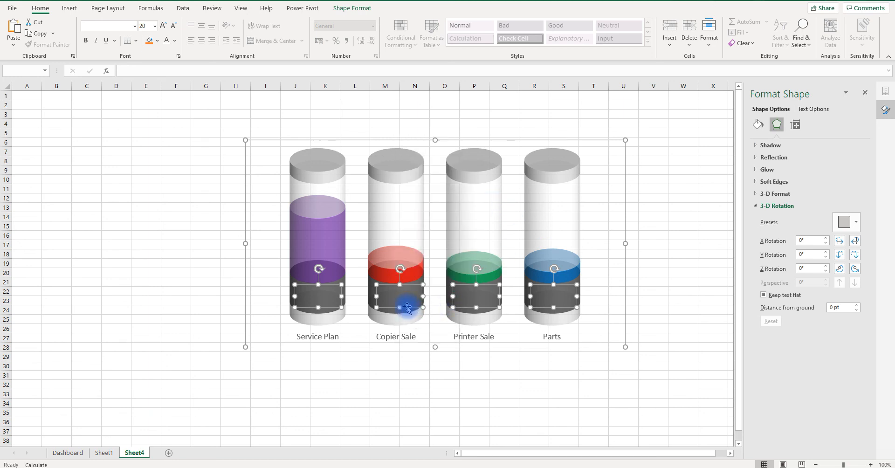
drag(407, 308, 291, 284)
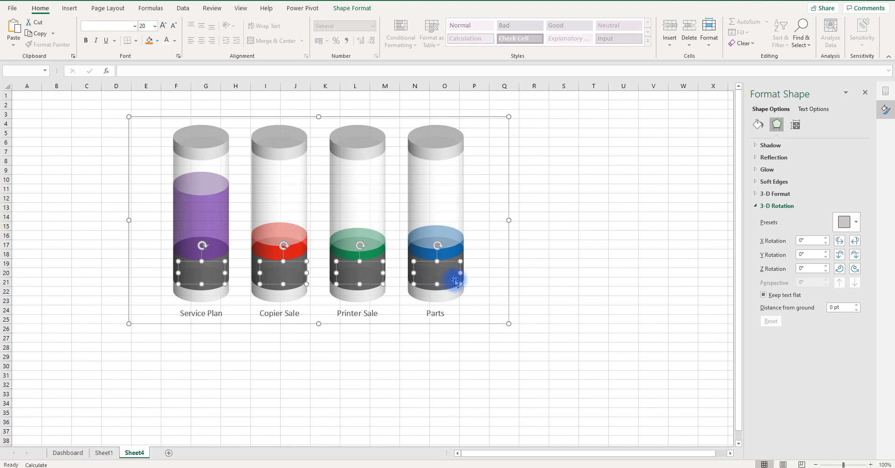
Undo the edits and the paste on the new worksheet, and return to Sheet1
key(ctrl+z)
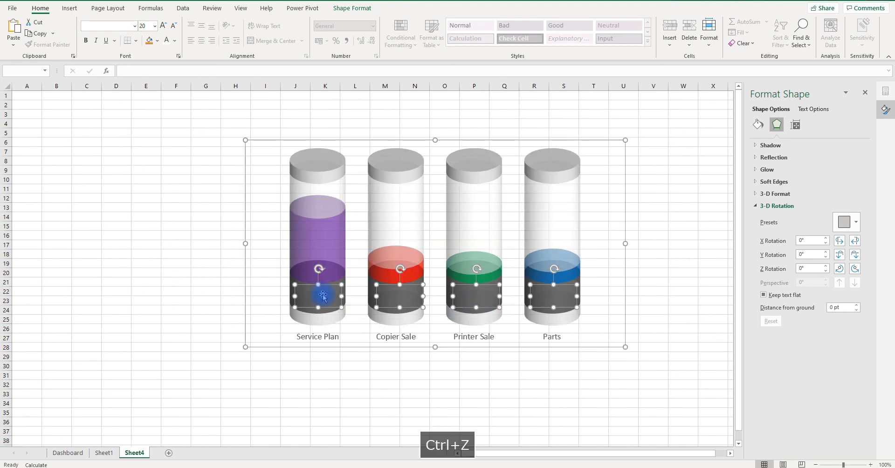
key(ctrl+z)
key(ctrl+z)
key(ctrl+z)
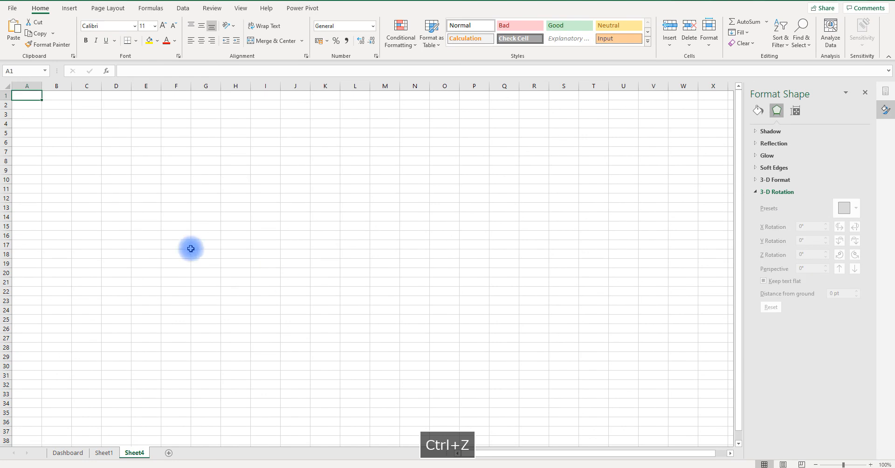
click(105, 453)
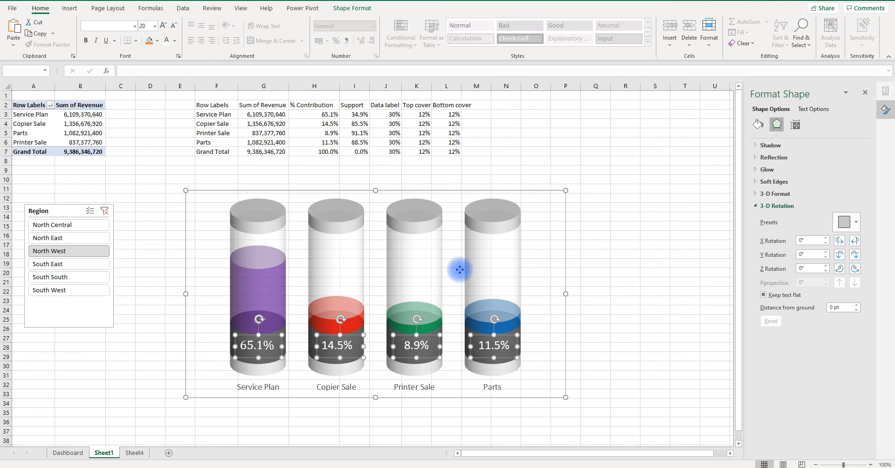
Close the Format Shape pane and test the Region slicer on several regions, including South West, finishing on South South
click(865, 95)
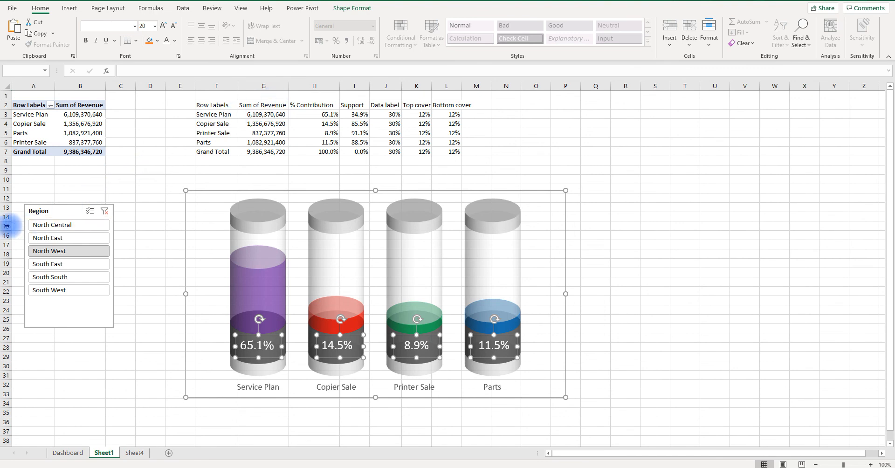
click(103, 211)
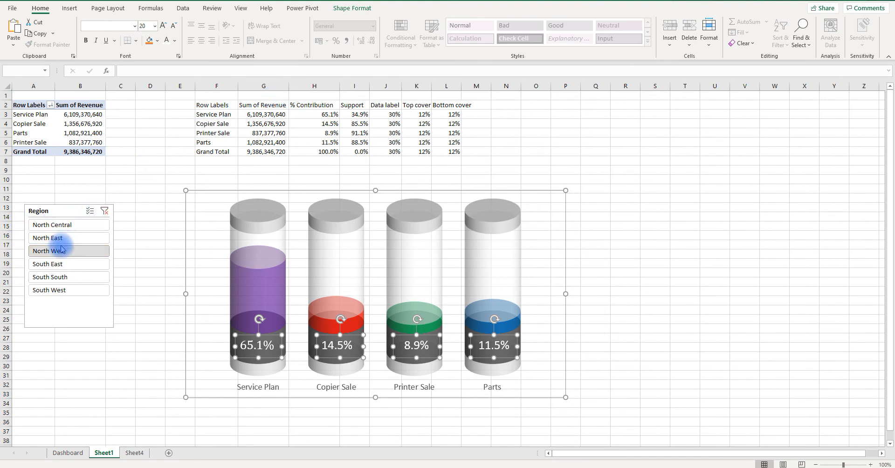
click(62, 238)
click(61, 251)
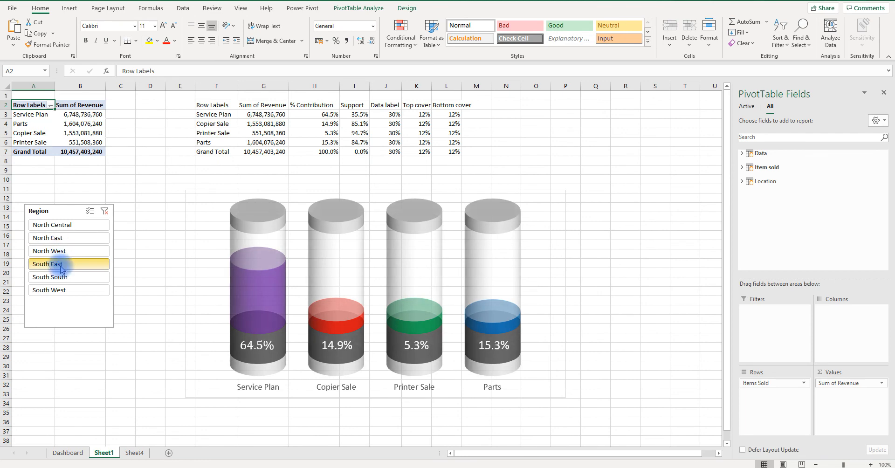
click(59, 289)
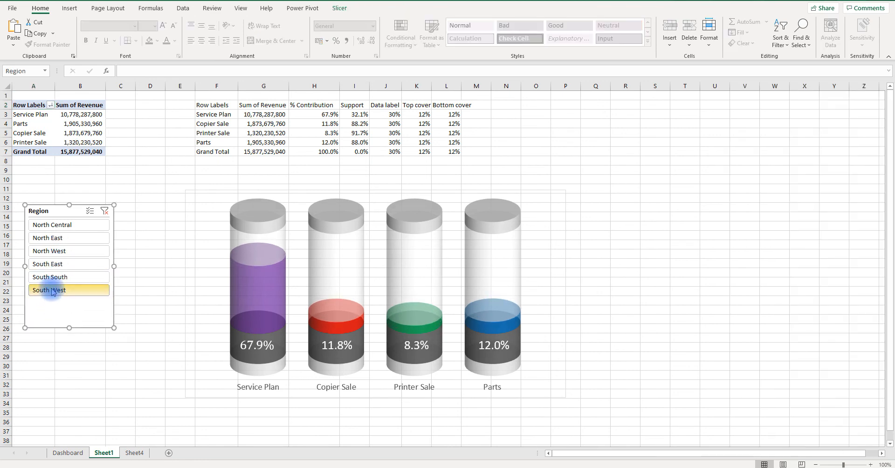
click(55, 277)
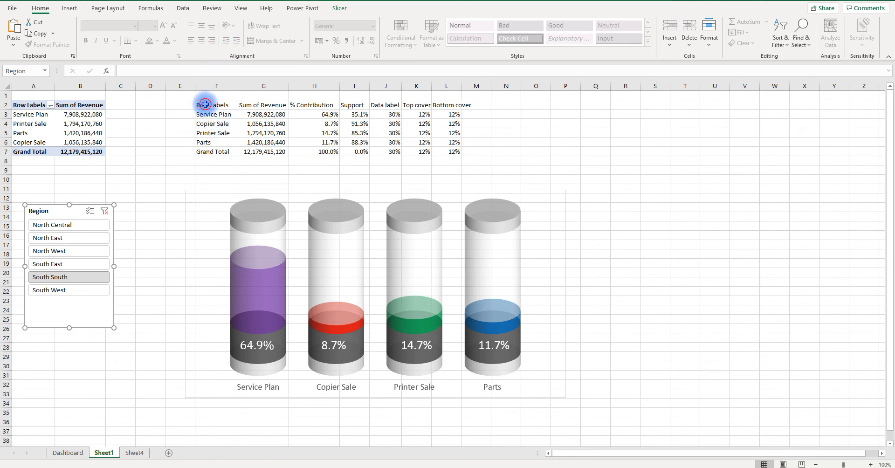
Hide the gridlines on Sheet1 and move the Region slicer to the right side of the cylinder chart
drag(205, 105, 437, 154)
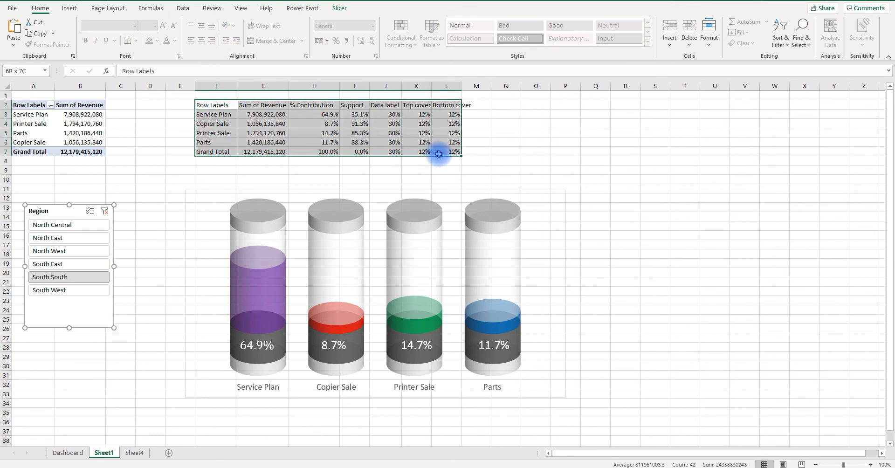
click(185, 8)
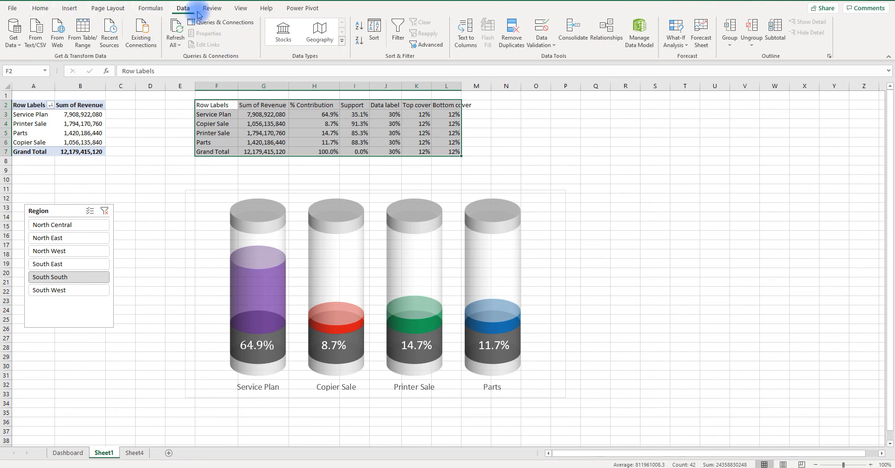
click(238, 8)
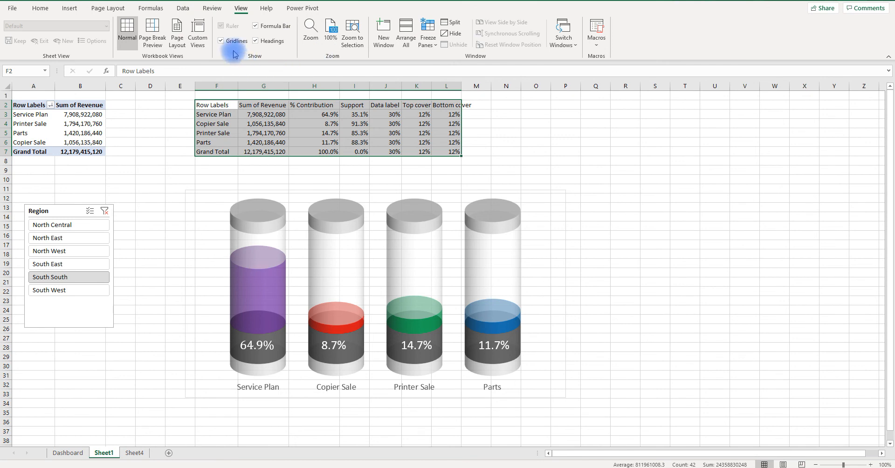
click(222, 41)
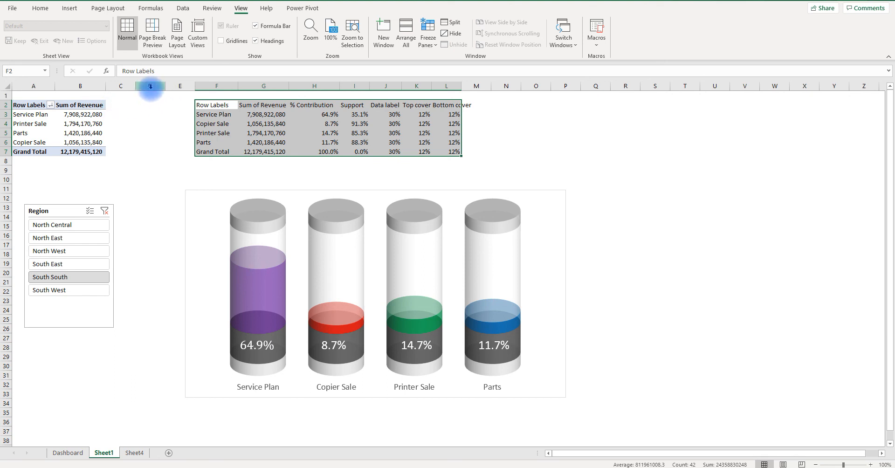
drag(76, 210, 628, 136)
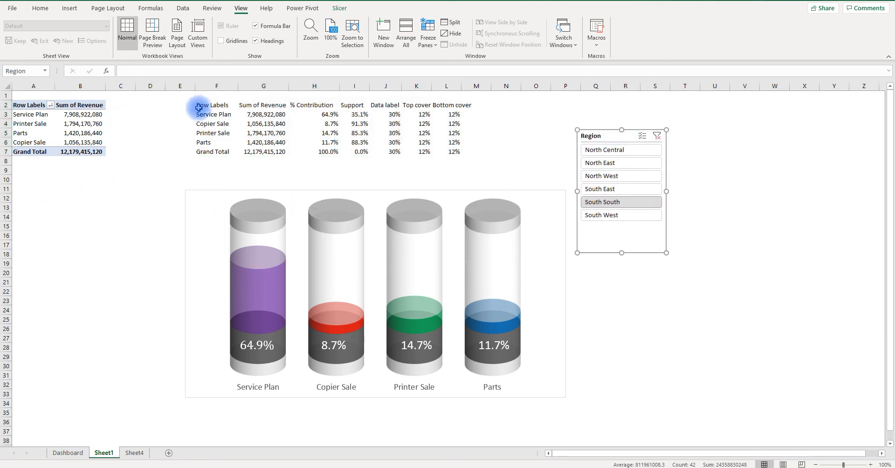
Hide the helper table in F2:M7 by making its text white
drag(196, 105, 462, 155)
click(39, 9)
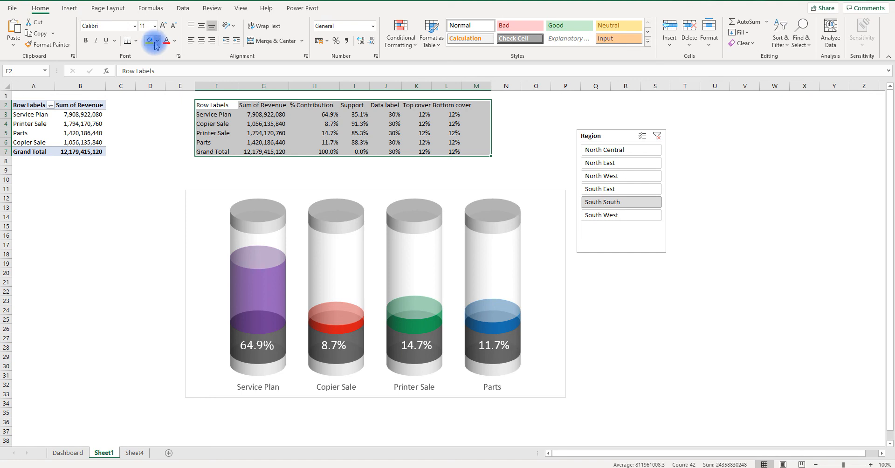
click(176, 41)
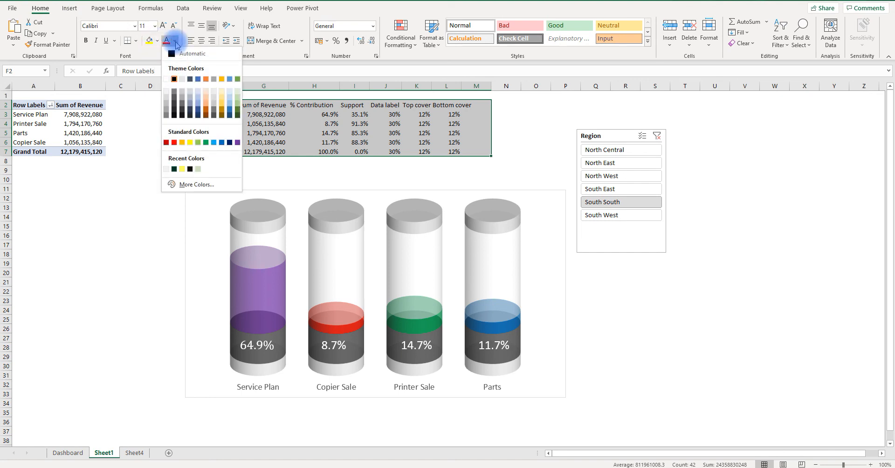
click(166, 80)
Try to move the cylinder chart without its percentage labels, and undo the move
click(286, 190)
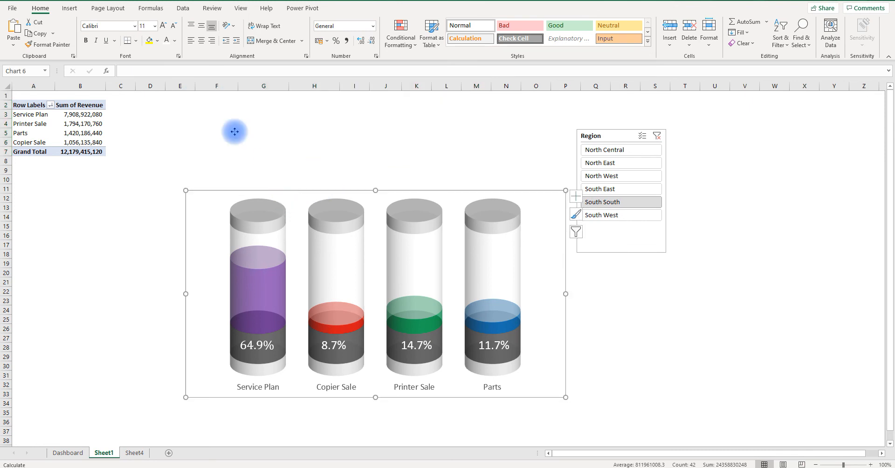
drag(235, 132, 263, 182)
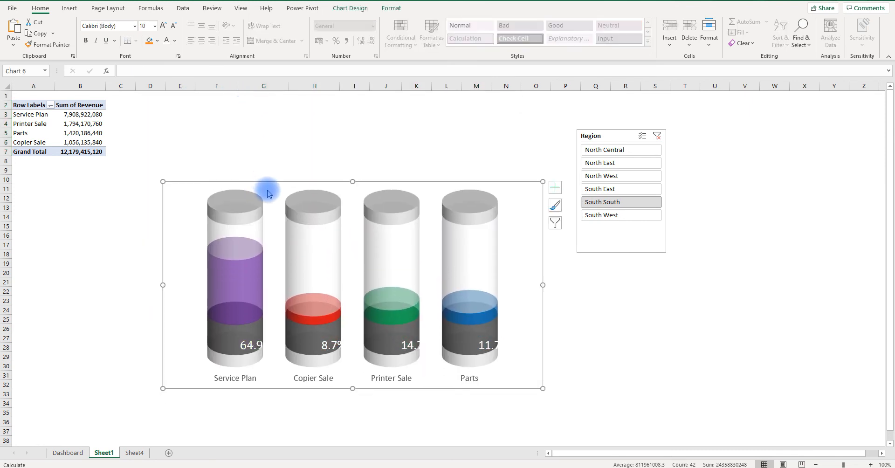
key(ctrl+z)
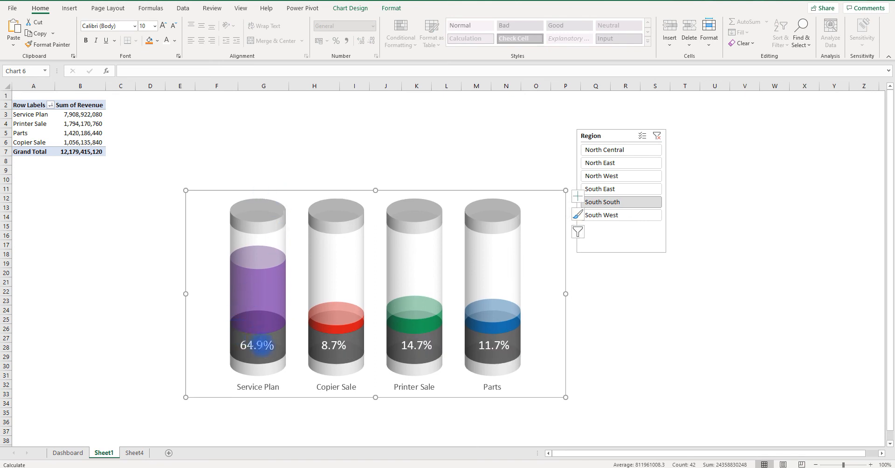
Group the cylinder chart with its four percentage labels and move the group up beside the pivot table, starting around row 5
click(270, 347)
ctrl+click(331, 352)
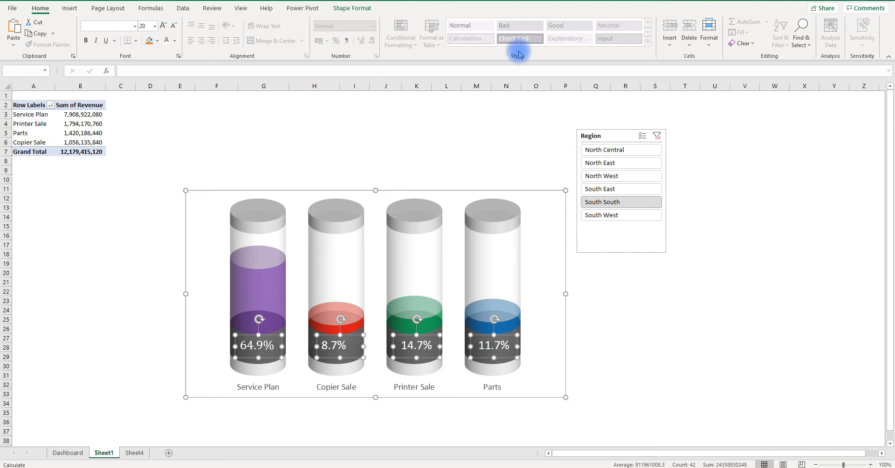
click(350, 8)
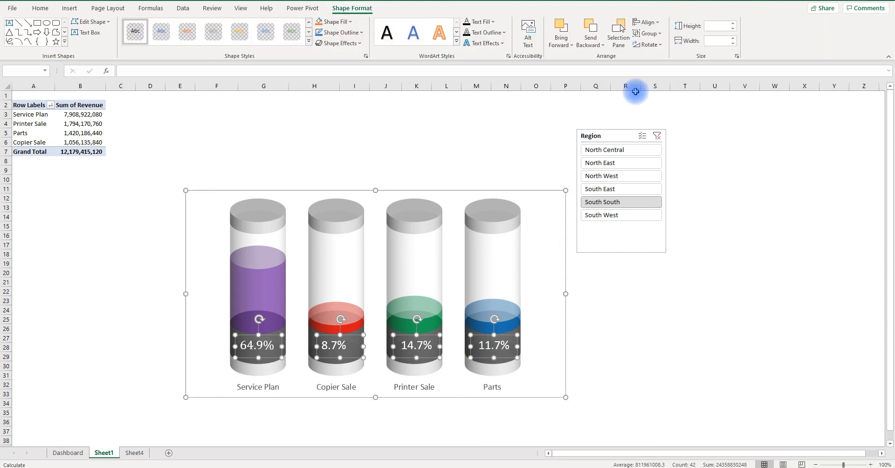
click(658, 36)
click(657, 45)
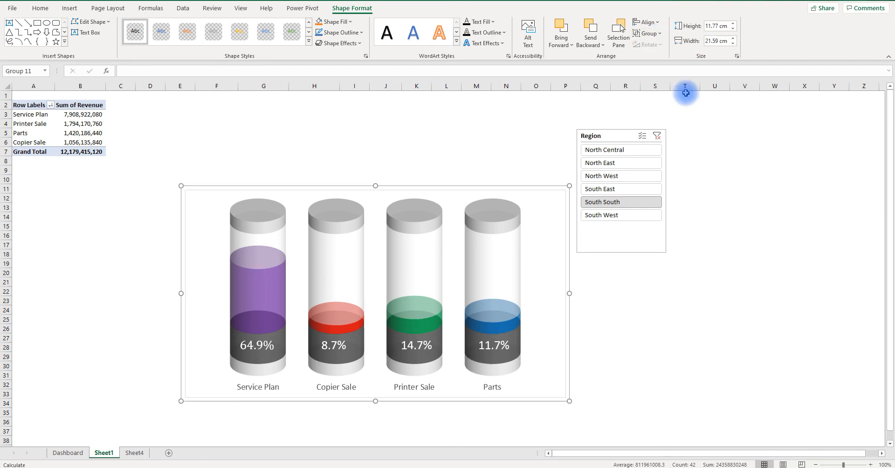
drag(542, 188, 480, 130)
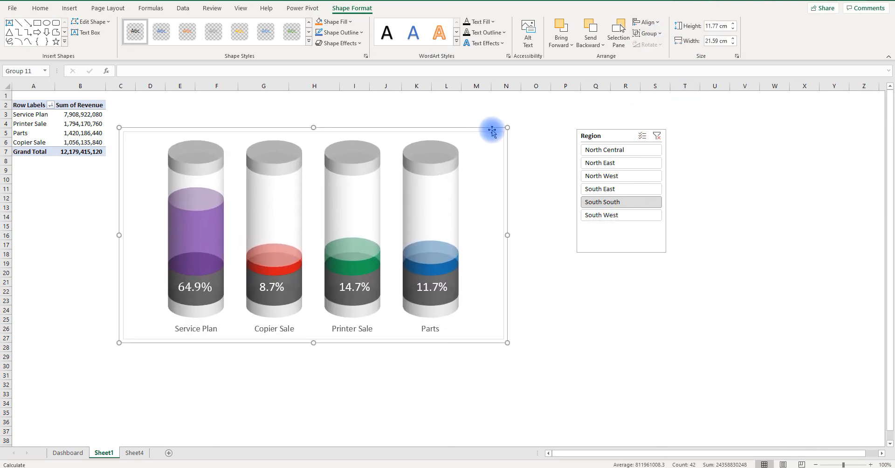
Copy the grouped cylinder chart from Sheet1 to Sheet4, move it down the sheet and scale it down slightly, ending around row 32
key(ctrl+c)
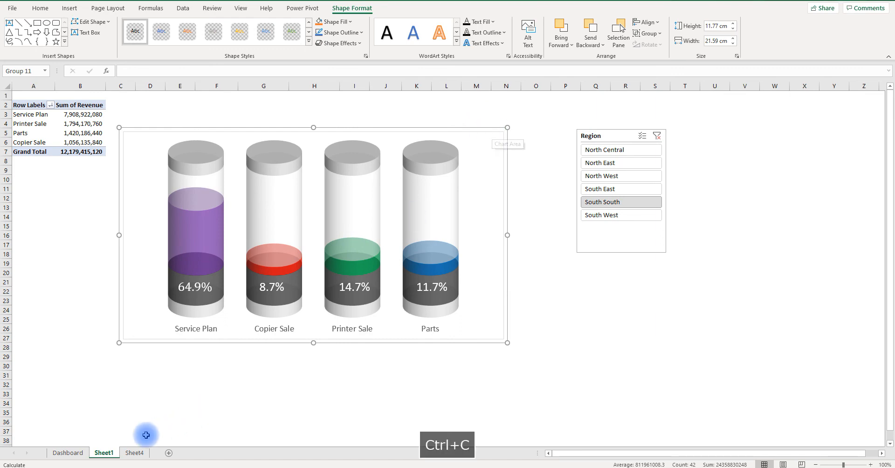
click(134, 451)
key(ctrl+v)
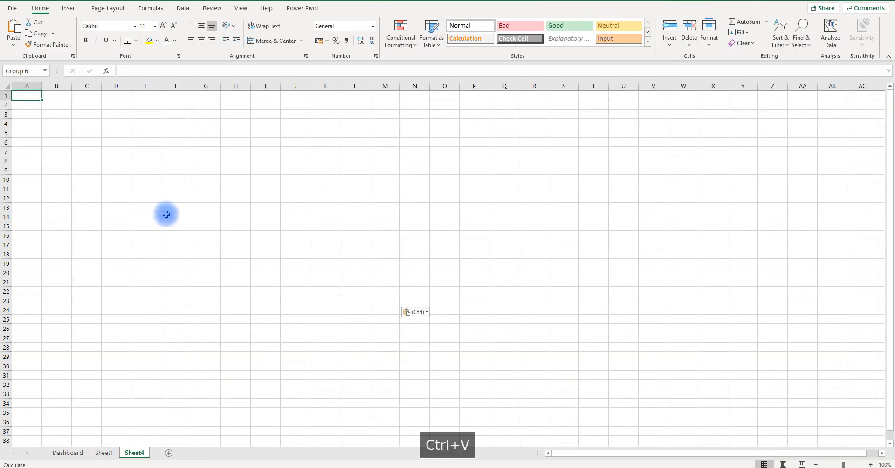
click(396, 149)
drag(399, 154, 476, 231)
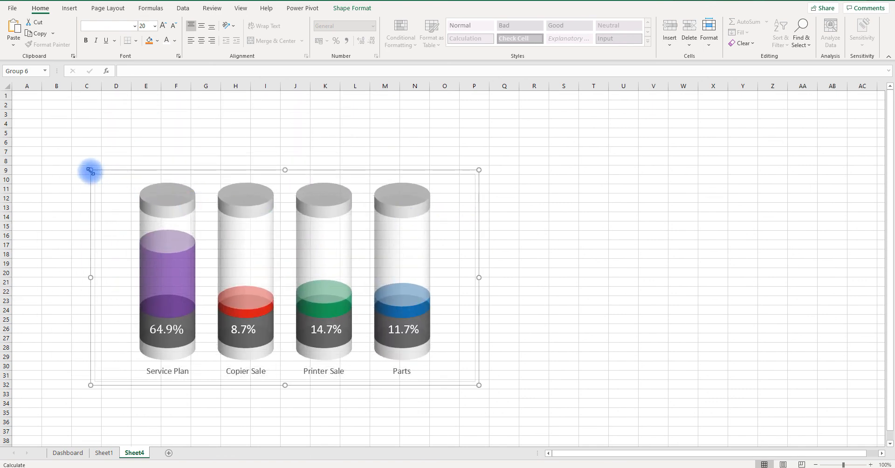
drag(90, 171, 126, 189)
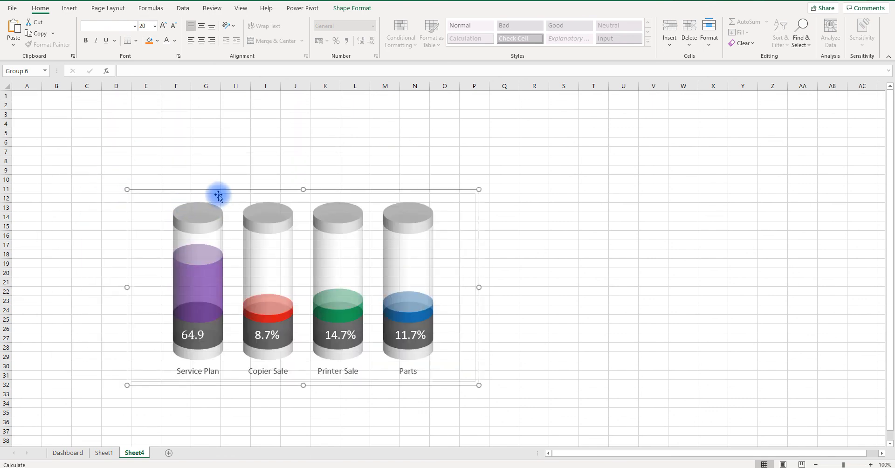
Try to move the chart and its plot area upward without the percentage labels, and undo both moves
drag(218, 196, 210, 130)
click(236, 142)
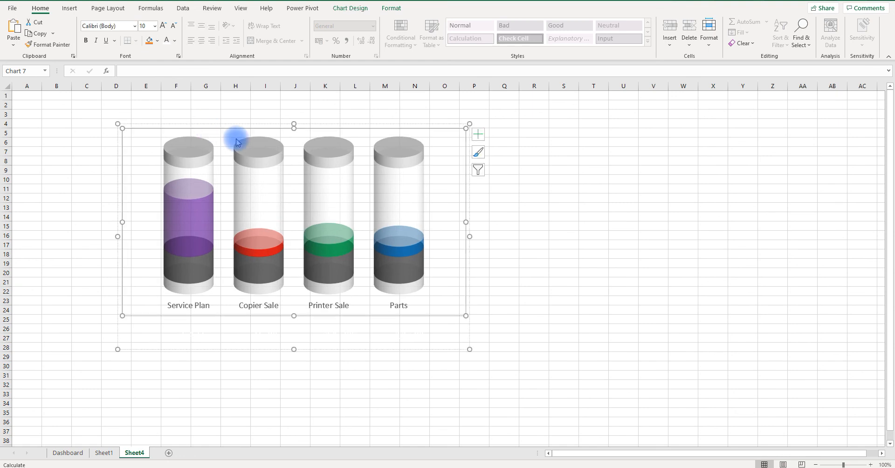
key(ctrl+z)
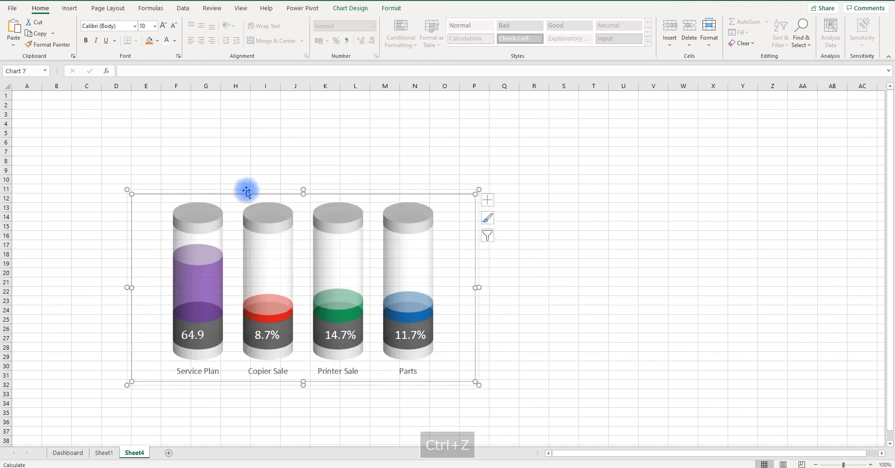
drag(243, 202, 242, 149)
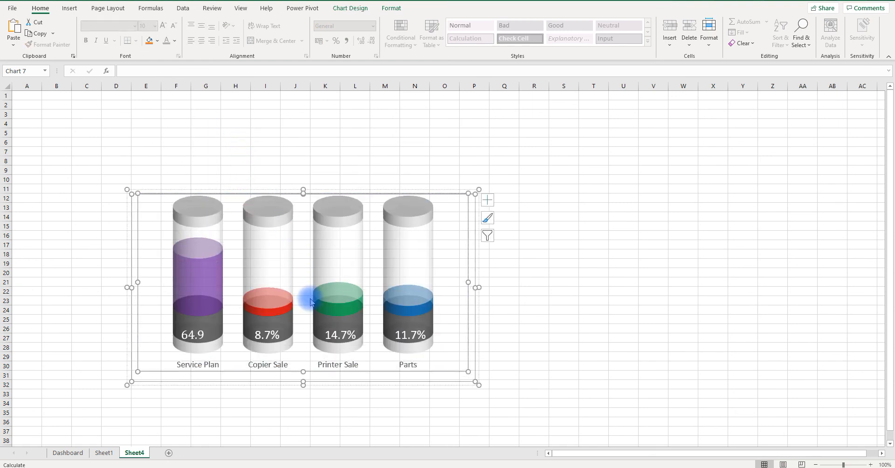
key(ctrl+z)
click(536, 282)
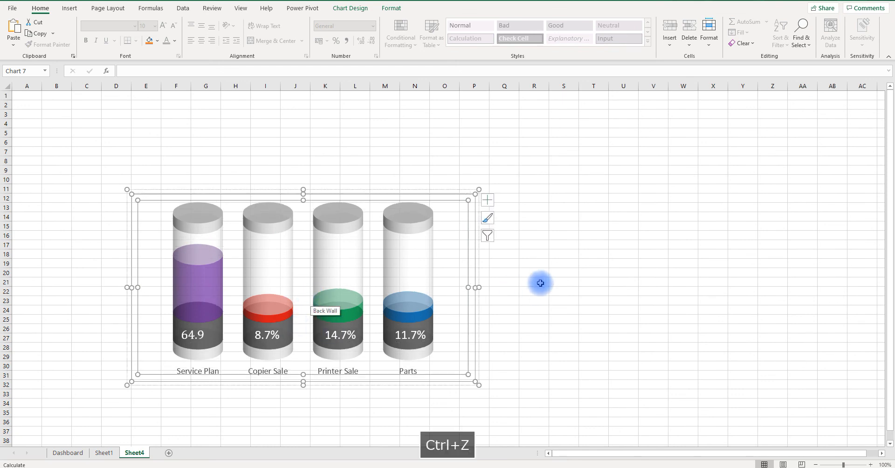
Move the whole chart group up to start around row 4 and enlarge the Service Plan percentage text box to fit its full value
click(473, 201)
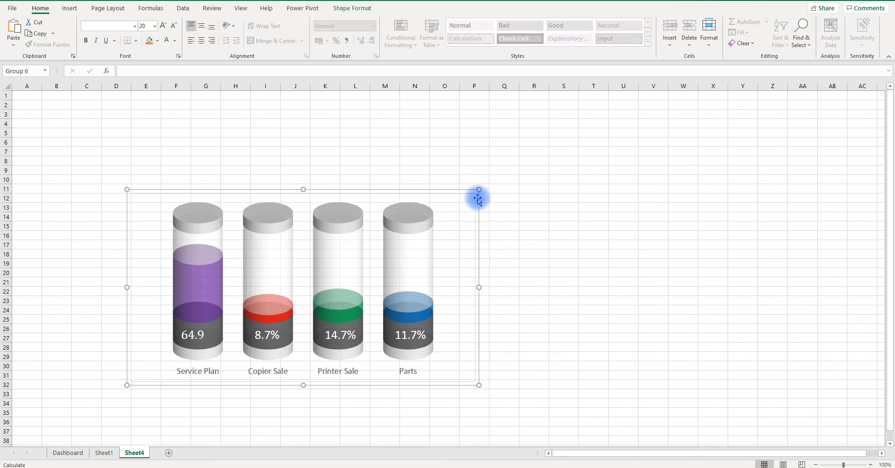
drag(478, 199, 441, 131)
click(157, 268)
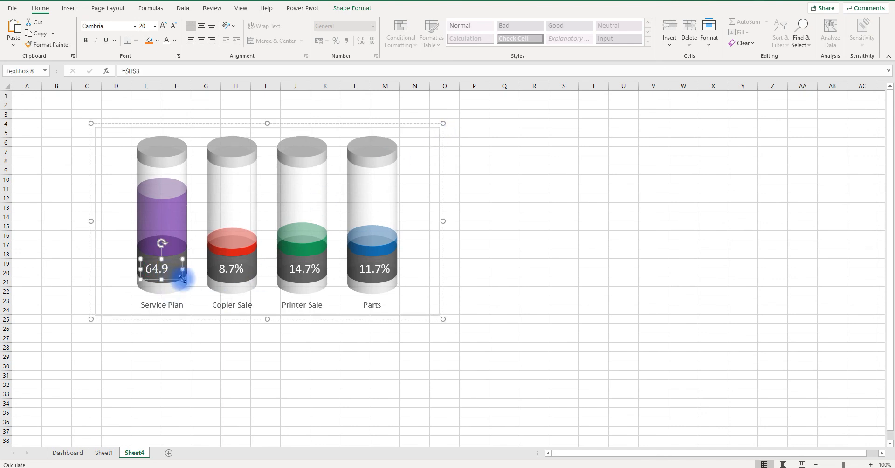
drag(182, 279, 169, 264)
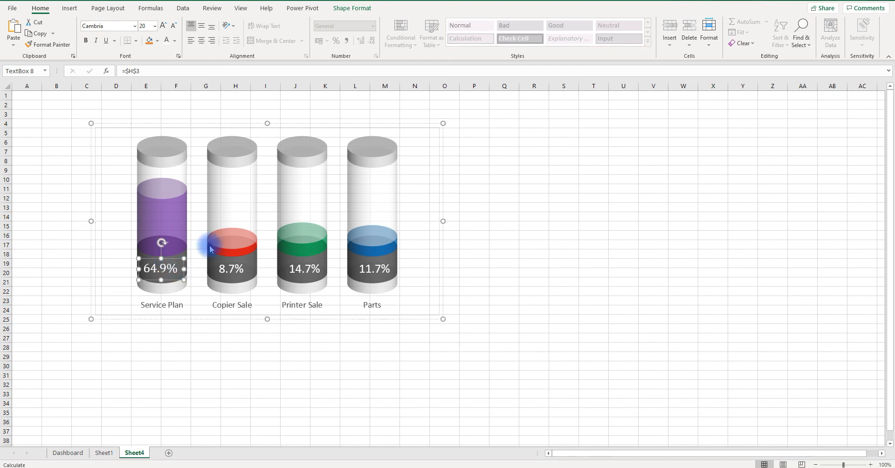
click(485, 159)
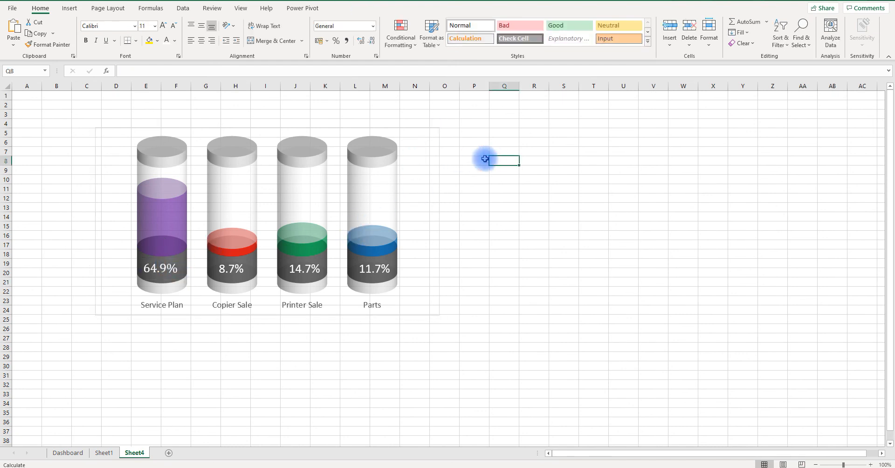
Move the chart group sideways on Sheet4 so it starts around column F, leaving room beside it
click(431, 132)
click(420, 137)
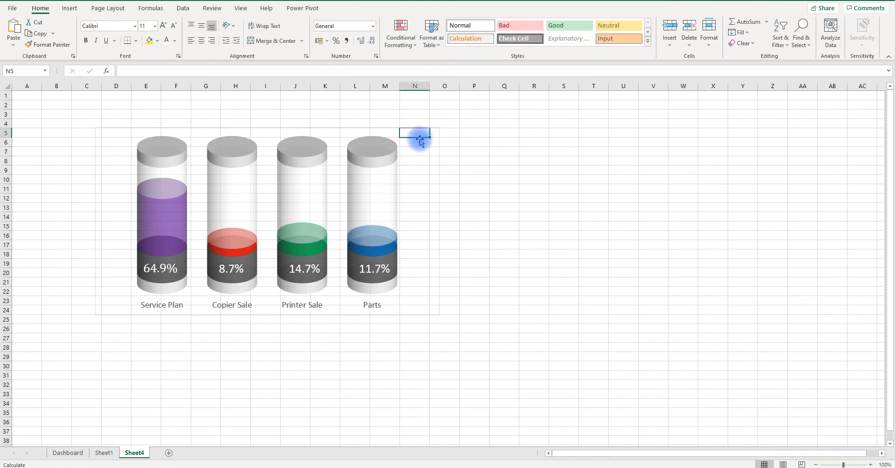
click(340, 315)
drag(345, 316, 427, 317)
Copy the Region slicer from Sheet1 to Sheet4 and place it in the empty area before the chart, around columns A to D
click(114, 448)
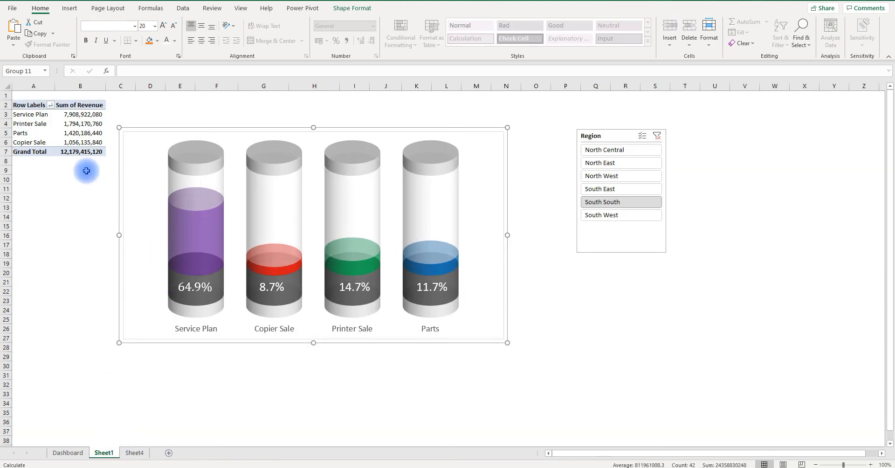
click(600, 136)
key(ctrl+c)
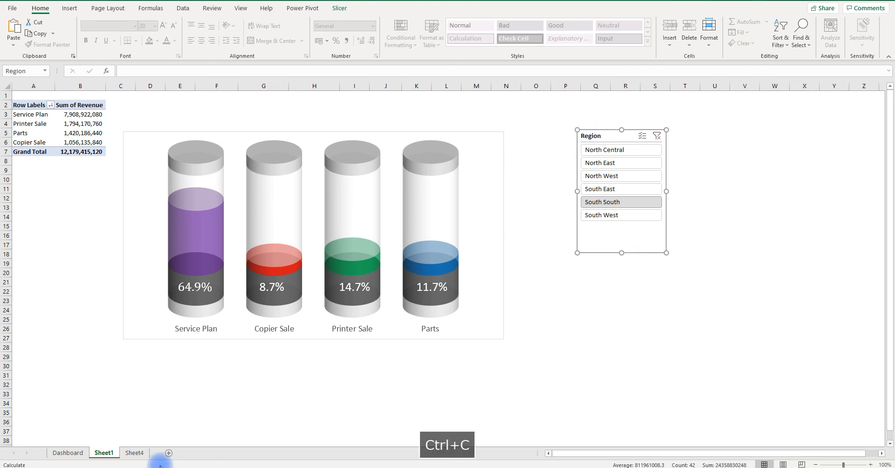
click(135, 453)
key(ctrl+v)
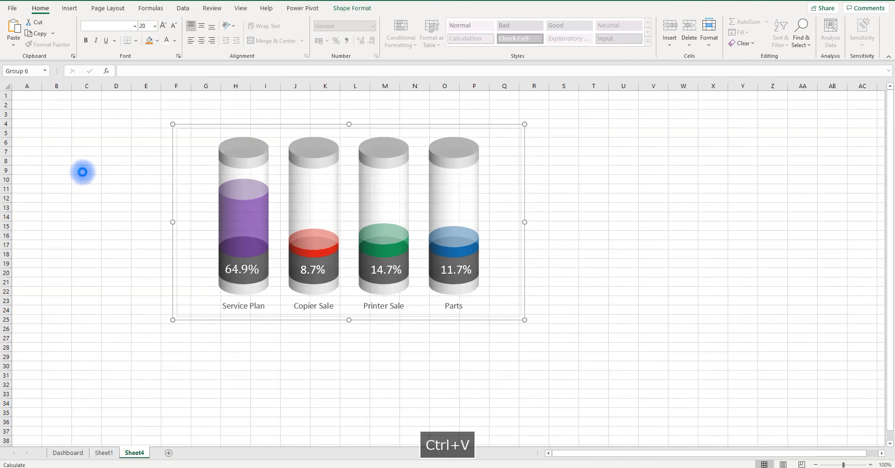
click(210, 136)
drag(104, 140, 56, 151)
Test the copied Region slicer by filtering the chart to South East, North West and finally North East
click(63, 203)
click(61, 192)
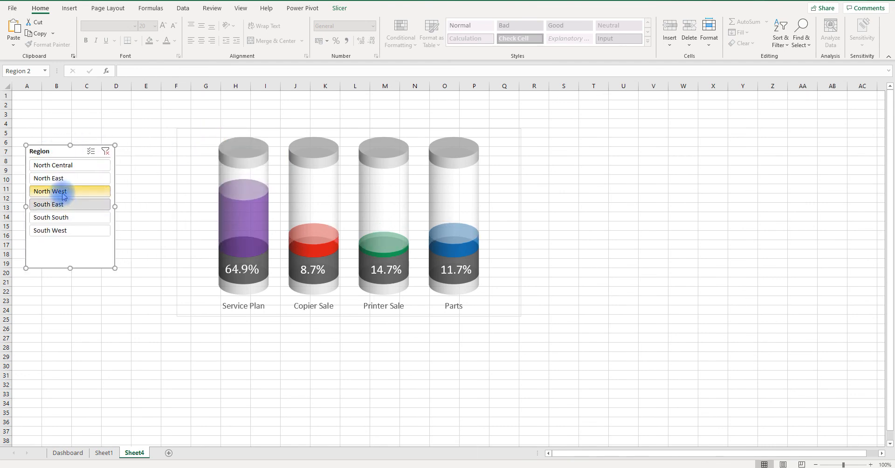
click(63, 179)
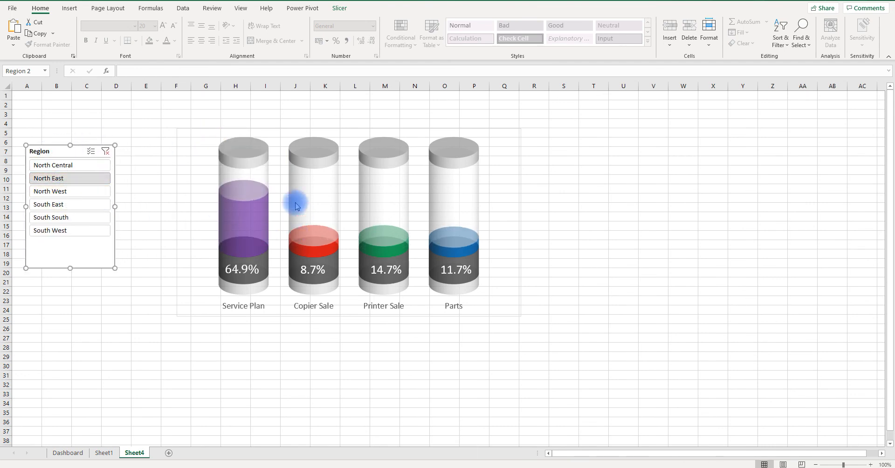
Hide the gridlines on Sheet4
click(183, 9)
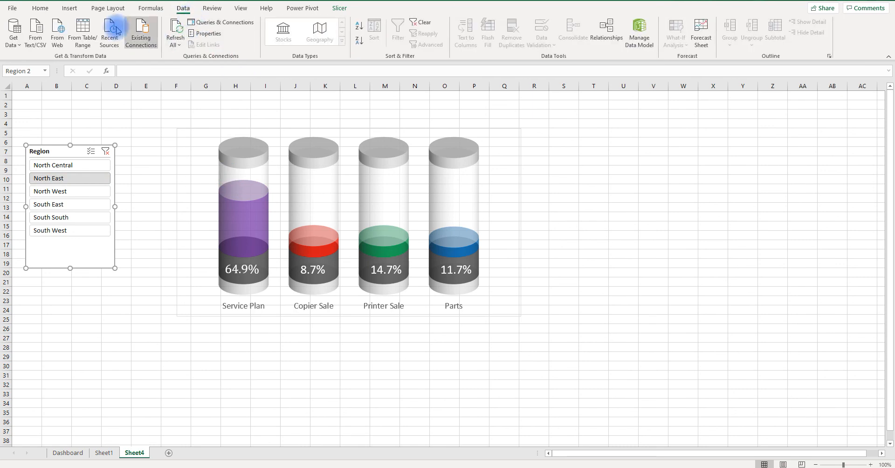
click(37, 8)
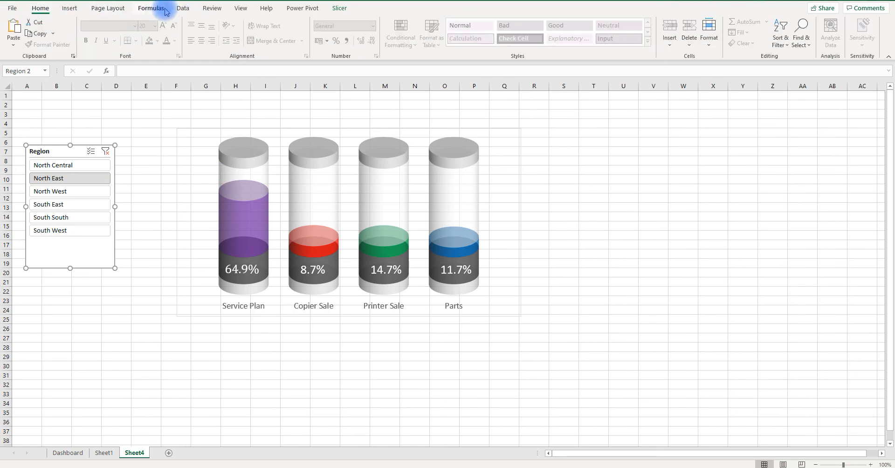
click(181, 9)
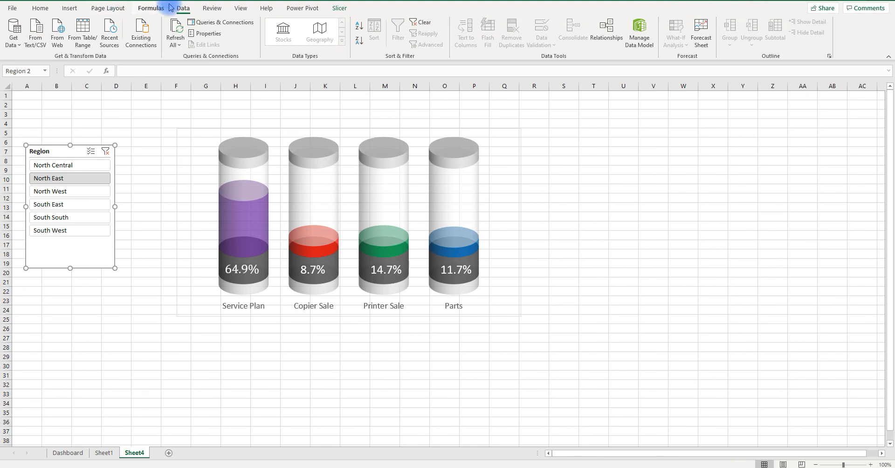
click(240, 8)
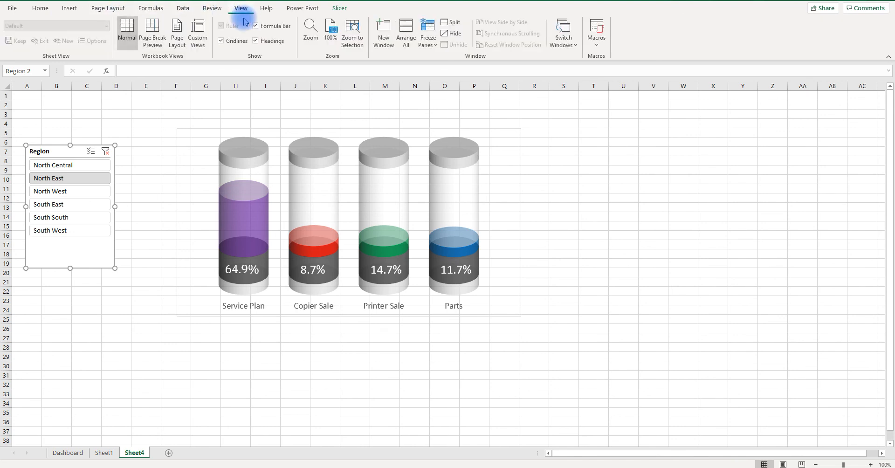
click(221, 42)
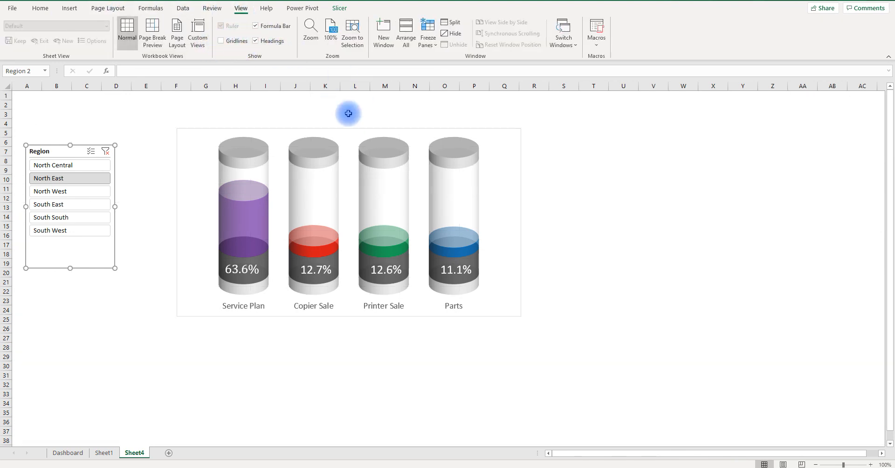
Move the chart group close beside the Region slicer, starting around column E and row 6, and deselect it
click(473, 311)
drag(454, 310, 471, 340)
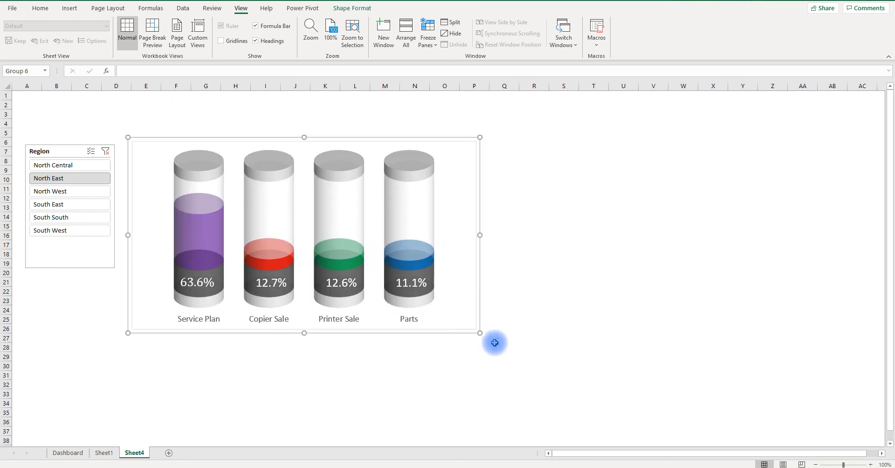
click(545, 292)
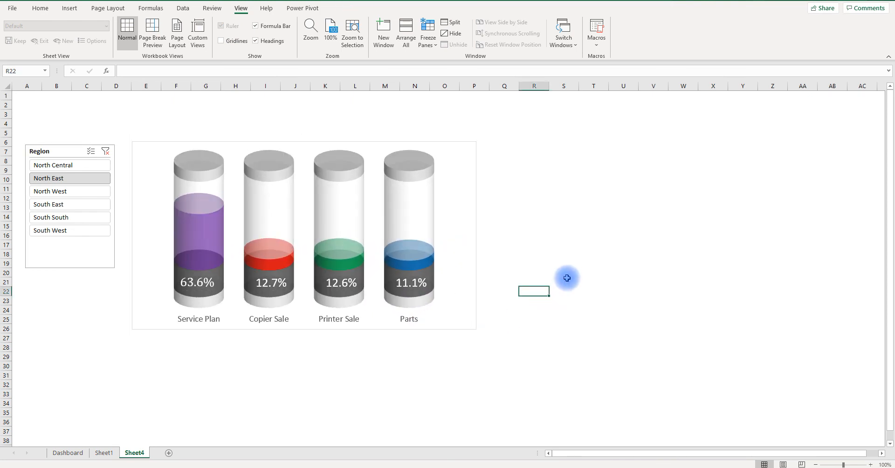